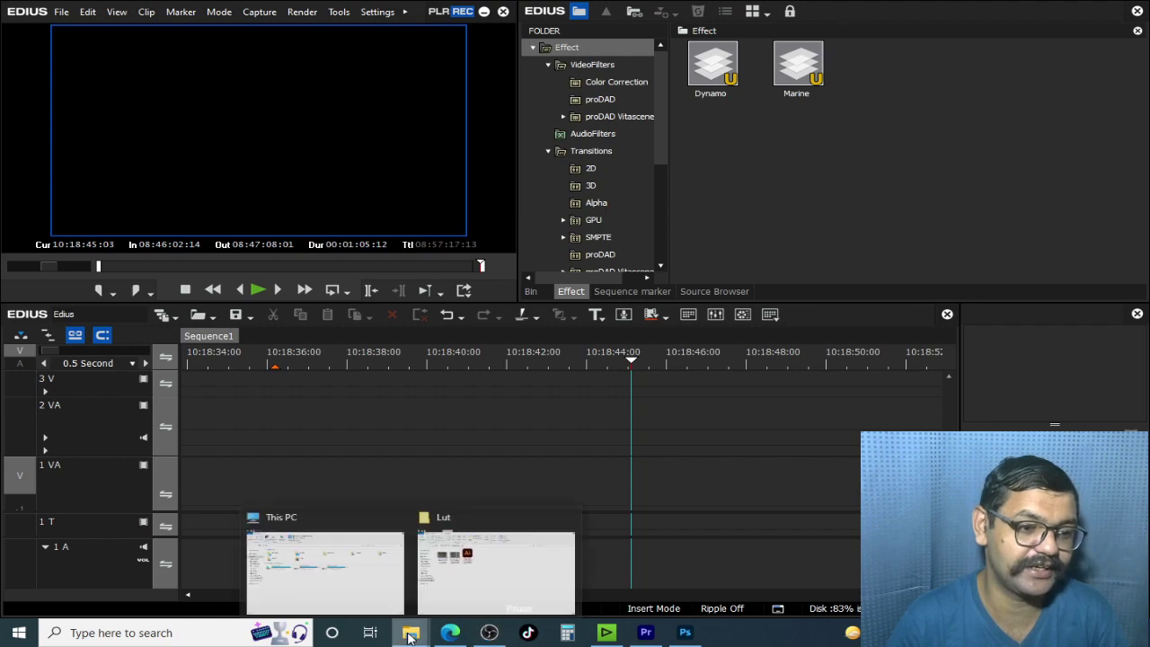
Step: Place the Lumix GH5 II ungraded log clip from the Lut folder on track 1 VA and review its playback
click(467, 566)
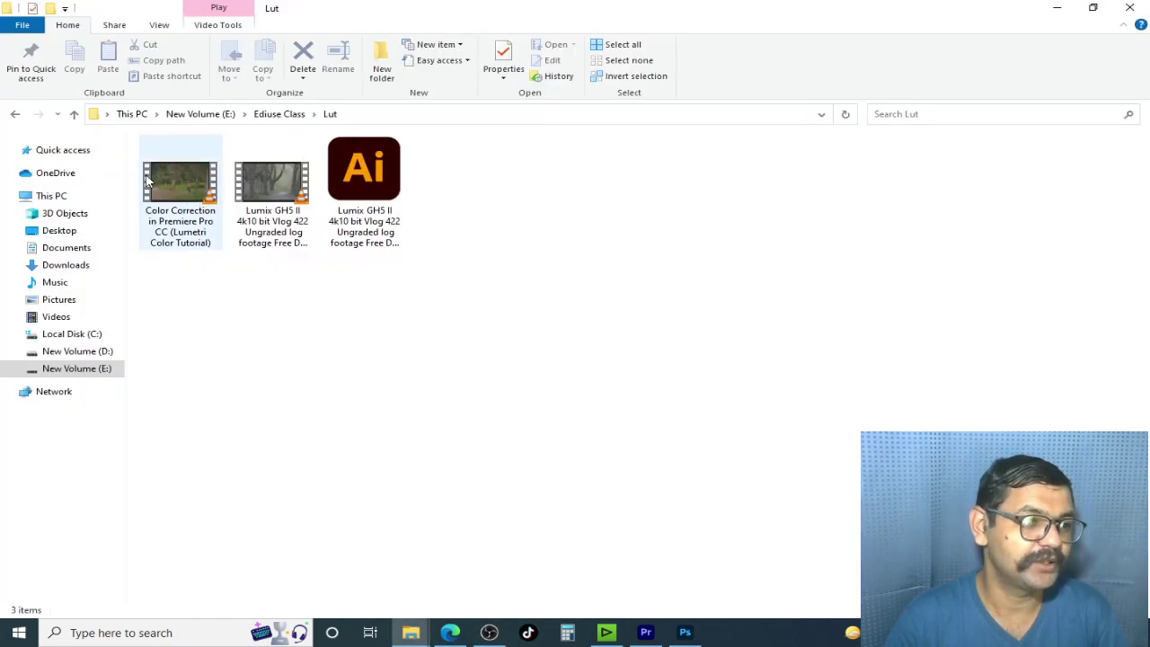
click(272, 185)
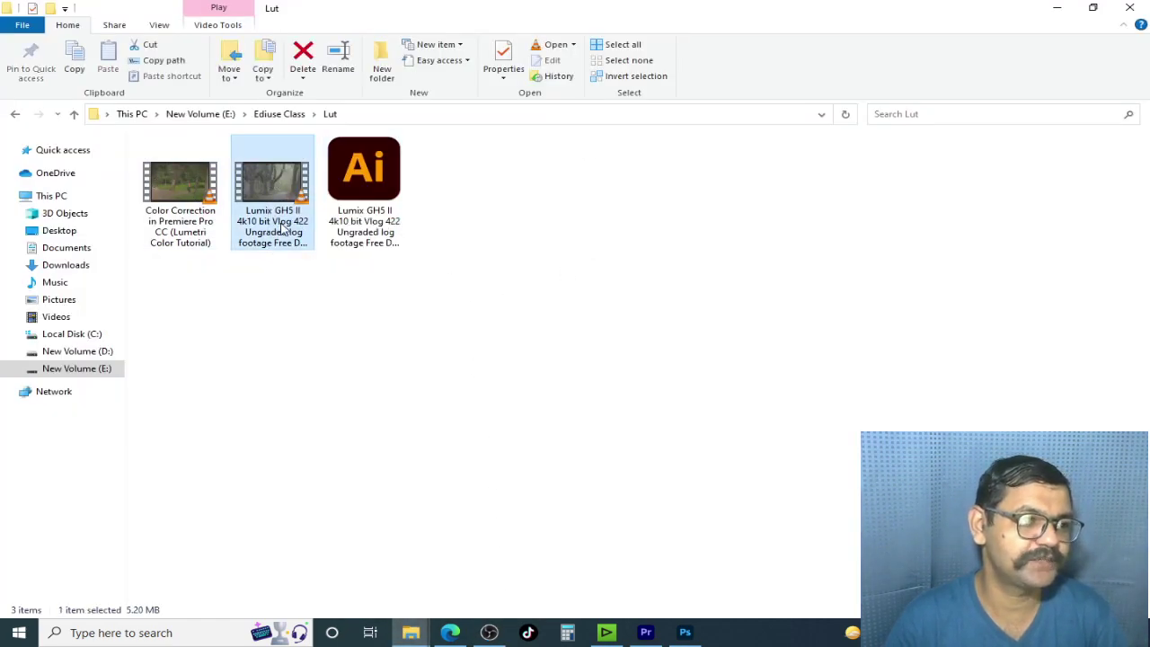
key(alt+Tab)
drag(325, 332, 604, 501)
key(alt+Tab)
key(alt+Tab)
key(alt+Tab)
key(alt+Tab)
key(alt+Tab)
key(alt+Tab)
key(alt+Tab)
key(alt+Tab)
key(alt+Tab)
key(alt+Tab)
key(alt+Tab)
key(alt+Tab)
key(alt+Tab)
key(alt+Tab)
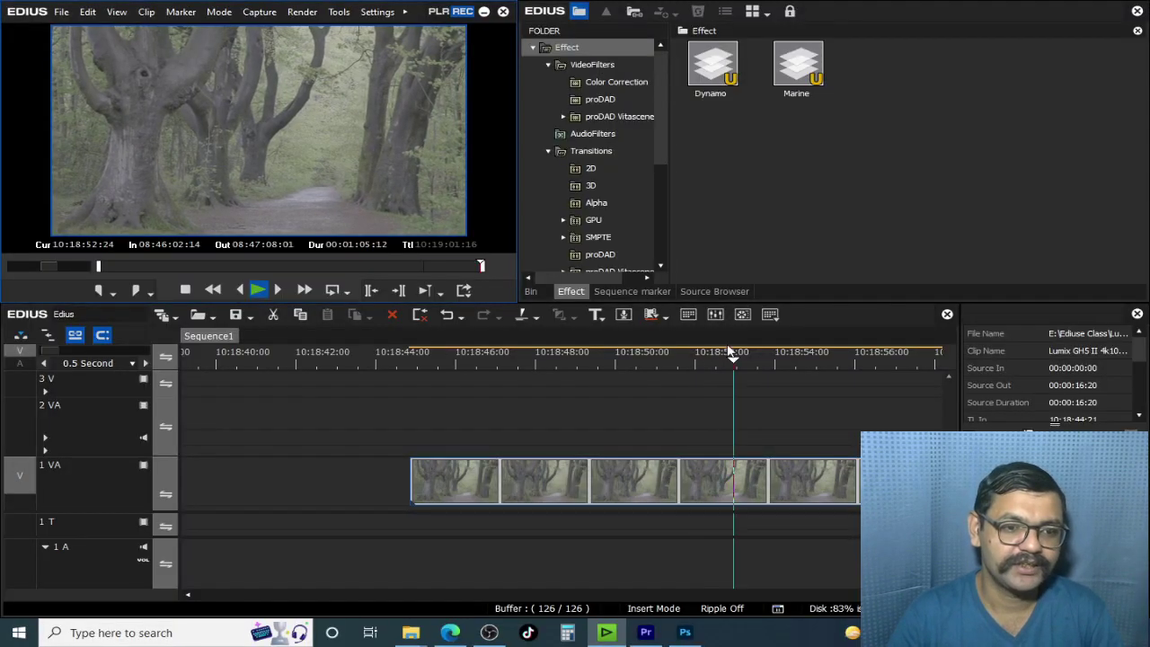
key(space)
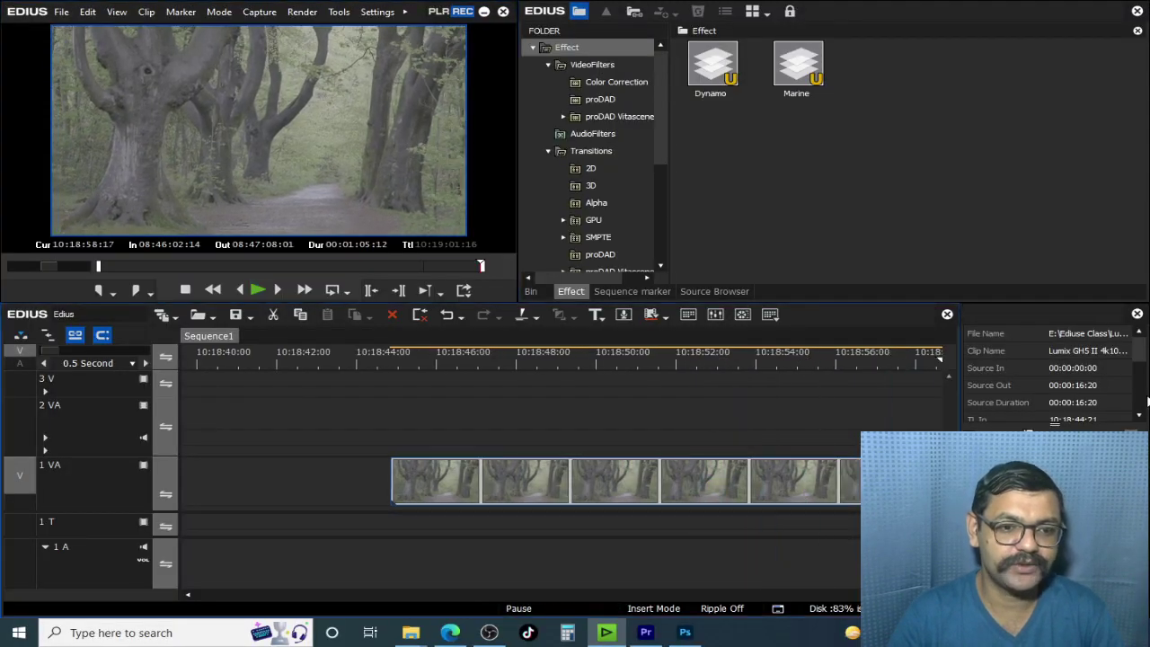
Step: Apply the 3-Way Color Correction video filter to the forest clip on track 1 VA
drag(662, 111, 654, 80)
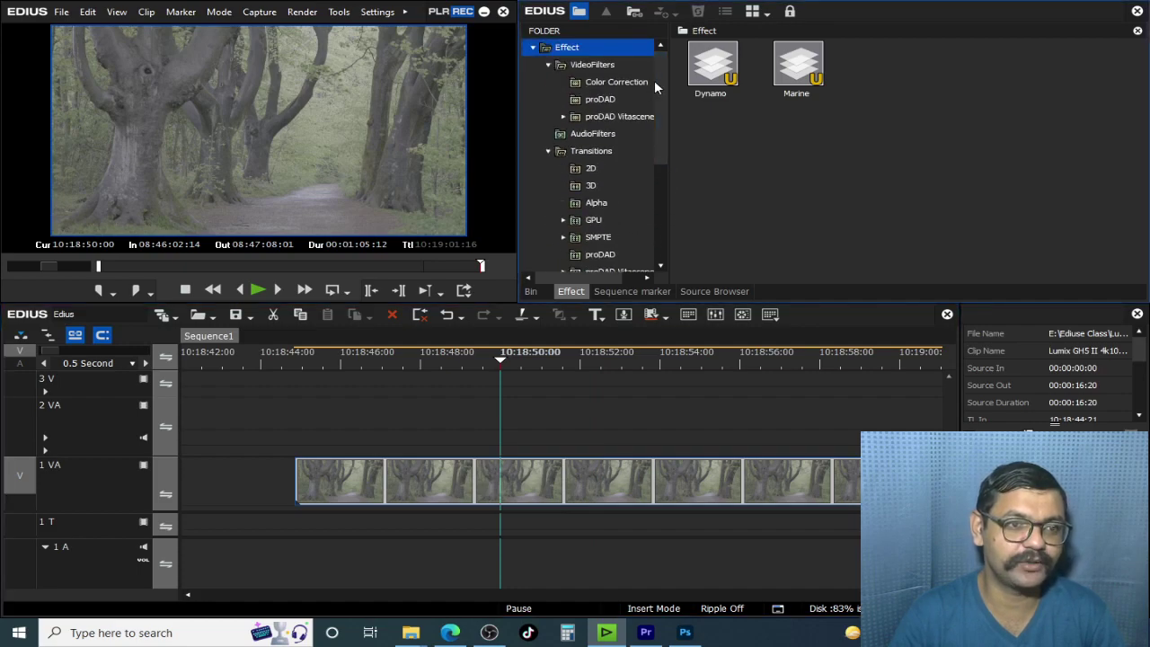
click(604, 67)
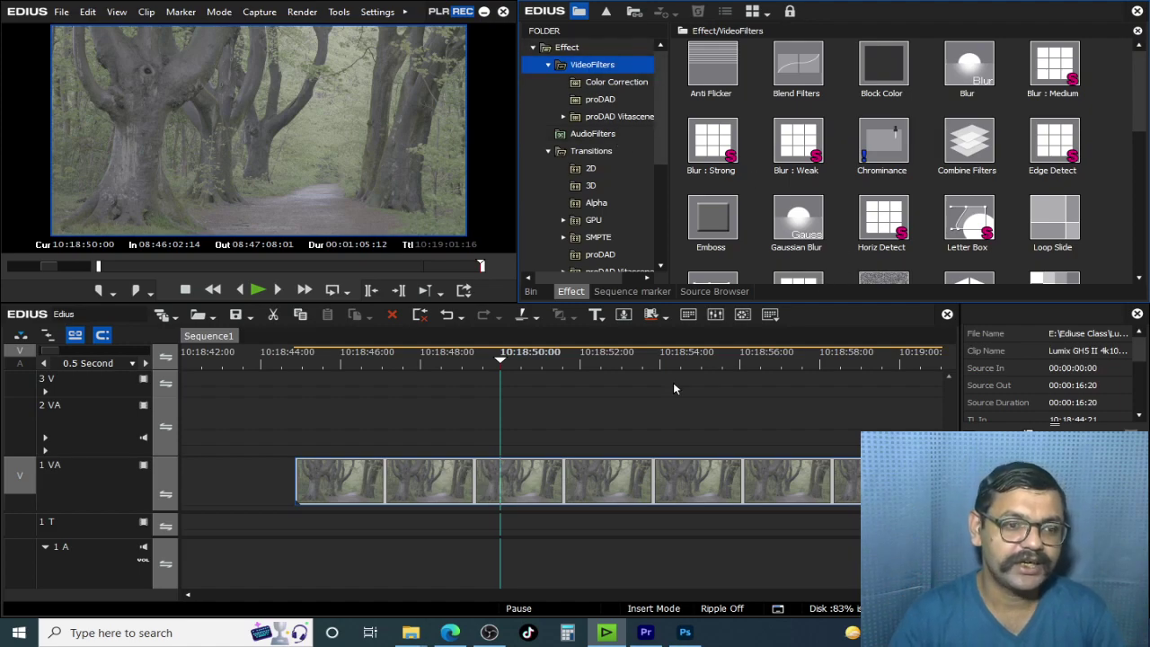
click(616, 82)
drag(712, 62, 591, 508)
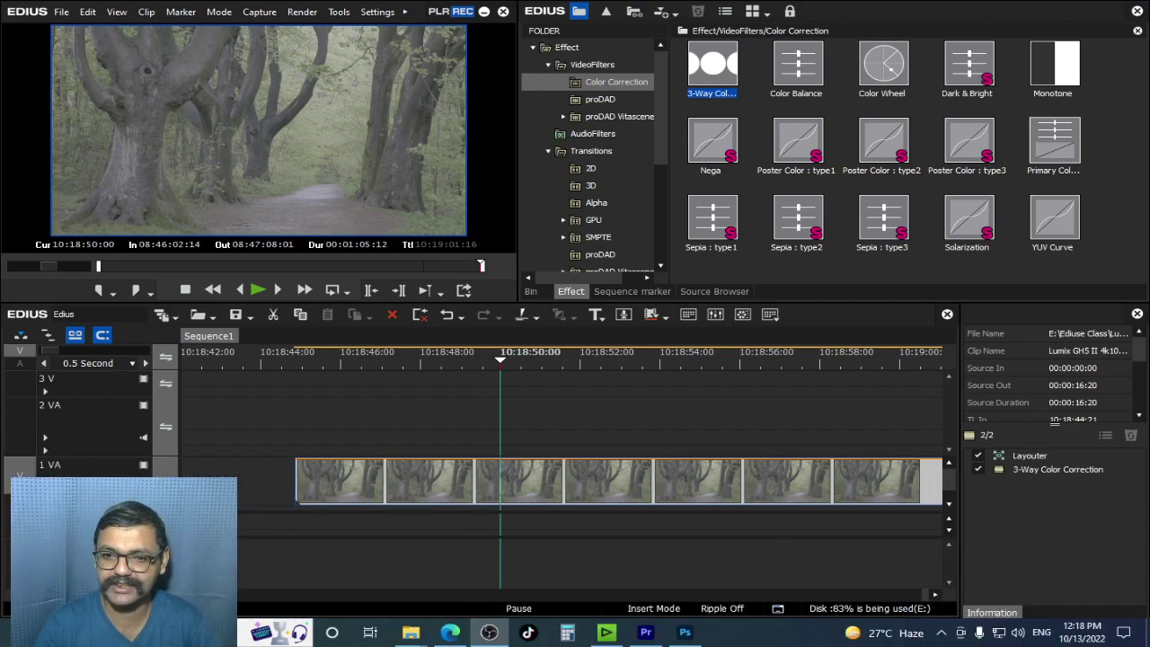
Step: Open the clip's 3-Way Color Correction settings, shift White Balance to about Cb -14.6, Cr 0.8, and try a higher white saturation
double_click(1036, 469)
mouse_move(552, 418)
mouse_down()
mouse_move(564, 418)
mouse_move(524, 421)
mouse_move(549, 424)
mouse_up()
drag(634, 340, 547, 181)
drag(673, 259, 636, 264)
click(564, 220)
drag(653, 268, 669, 276)
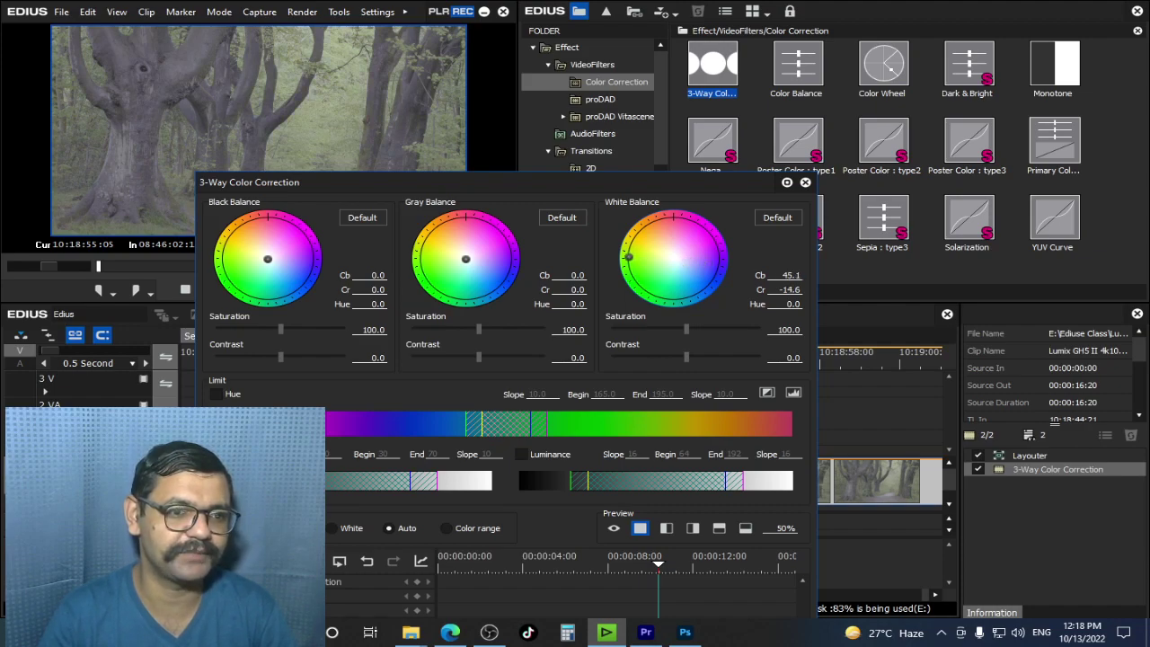
drag(688, 327, 741, 337)
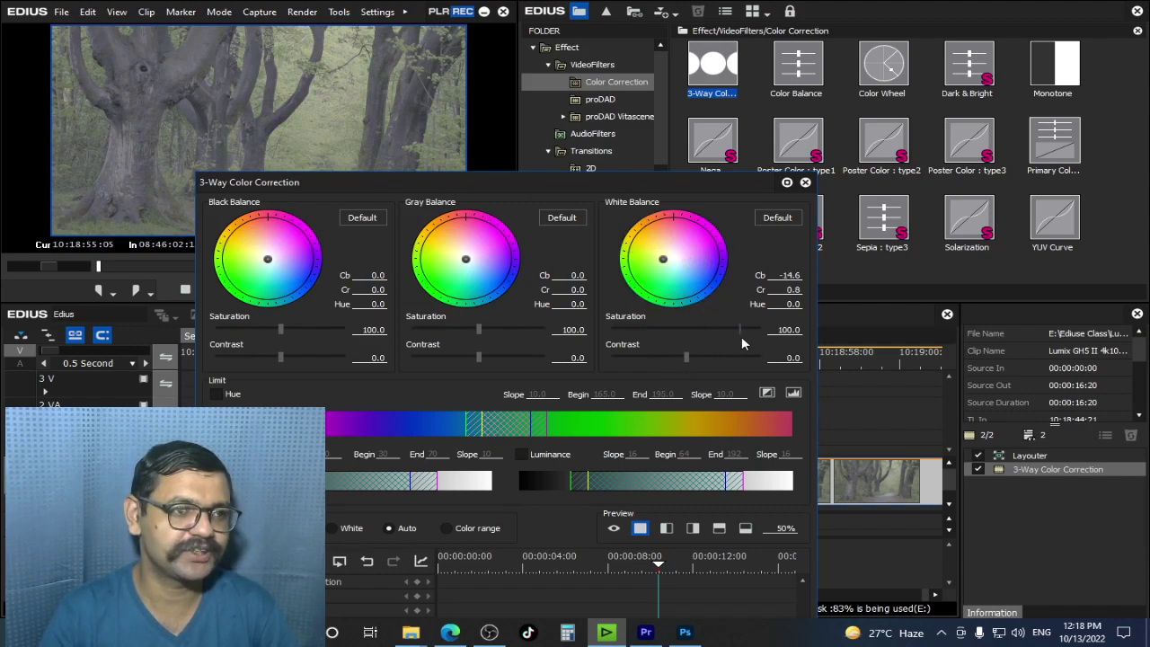
Step: Reset the White Balance to default, and try a Black Balance shift before resetting it as well
click(777, 217)
drag(266, 259, 296, 245)
click(362, 219)
Step: Replace the clip's 3-Way Color Correction with the Color Balance filter and open its settings
click(806, 184)
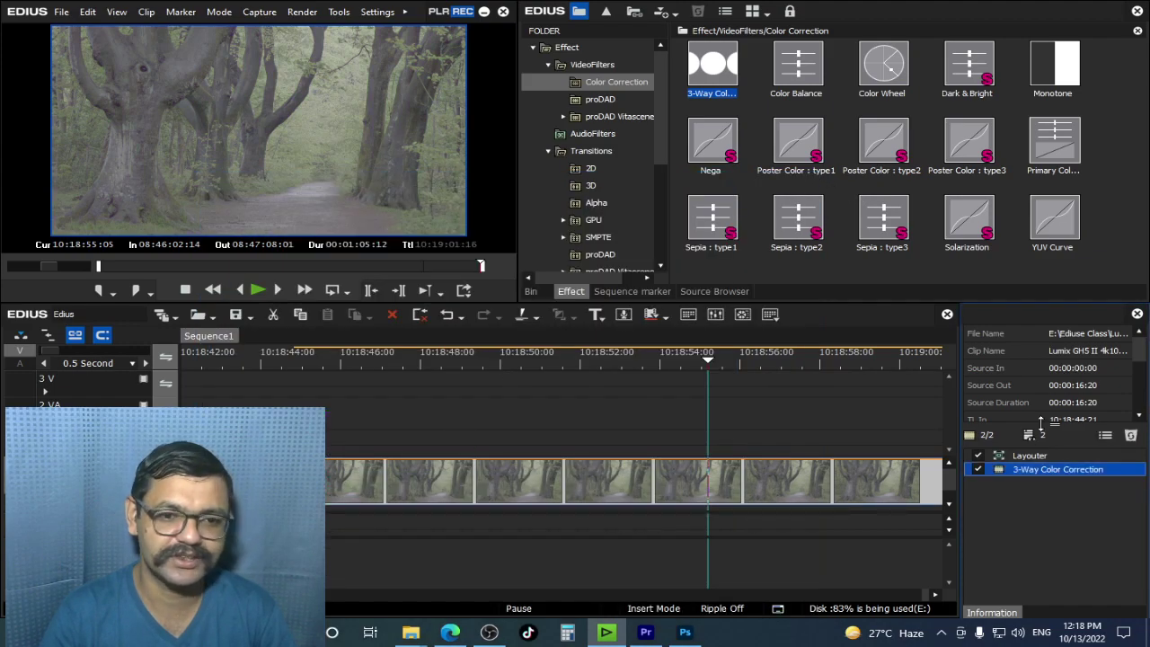
key(Delete)
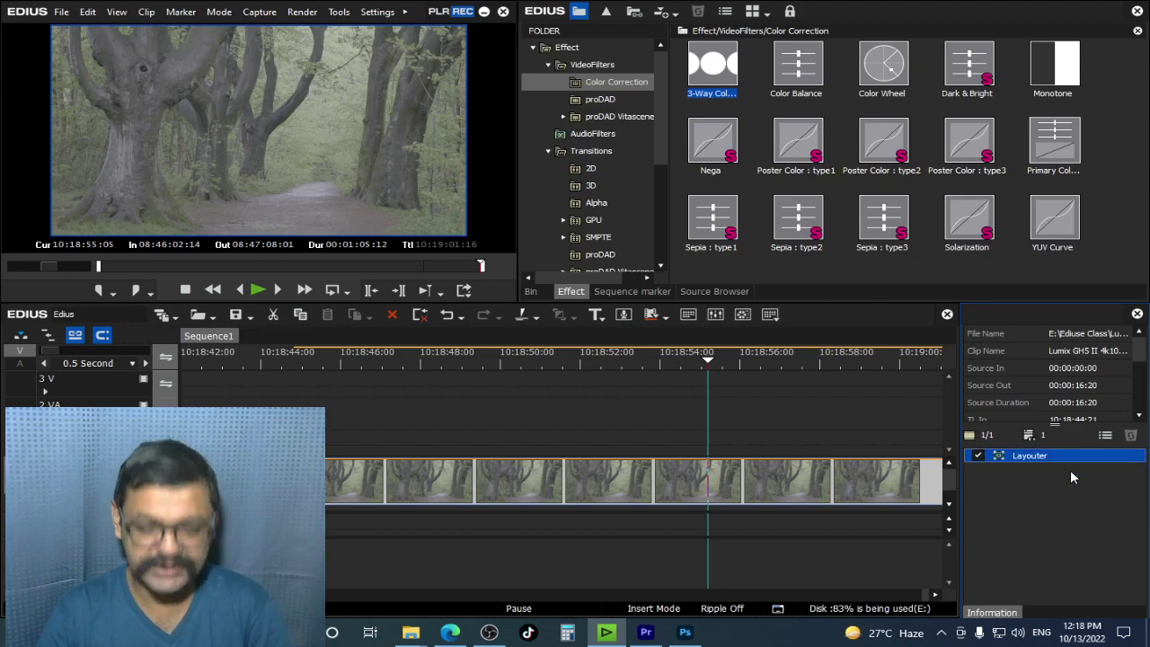
drag(807, 63, 698, 458)
double_click(1037, 469)
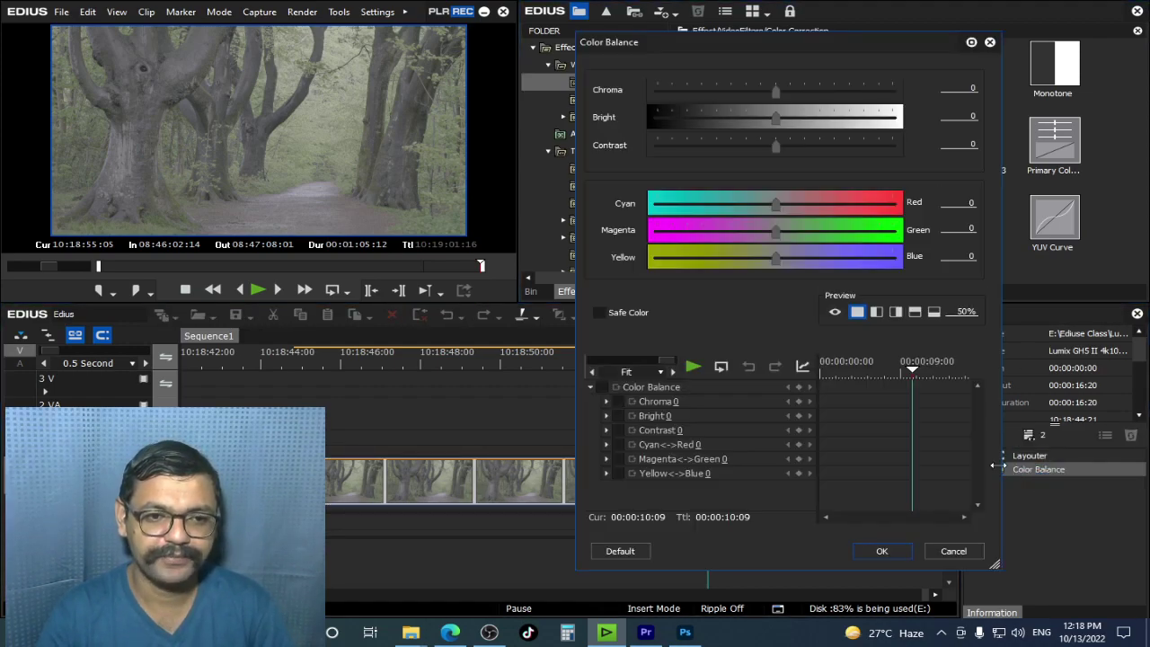
Step: Try Color Balance values of Contrast -8, Red 83, Green -20 and Blue 28, leaving Bright at 0
drag(776, 124, 783, 125)
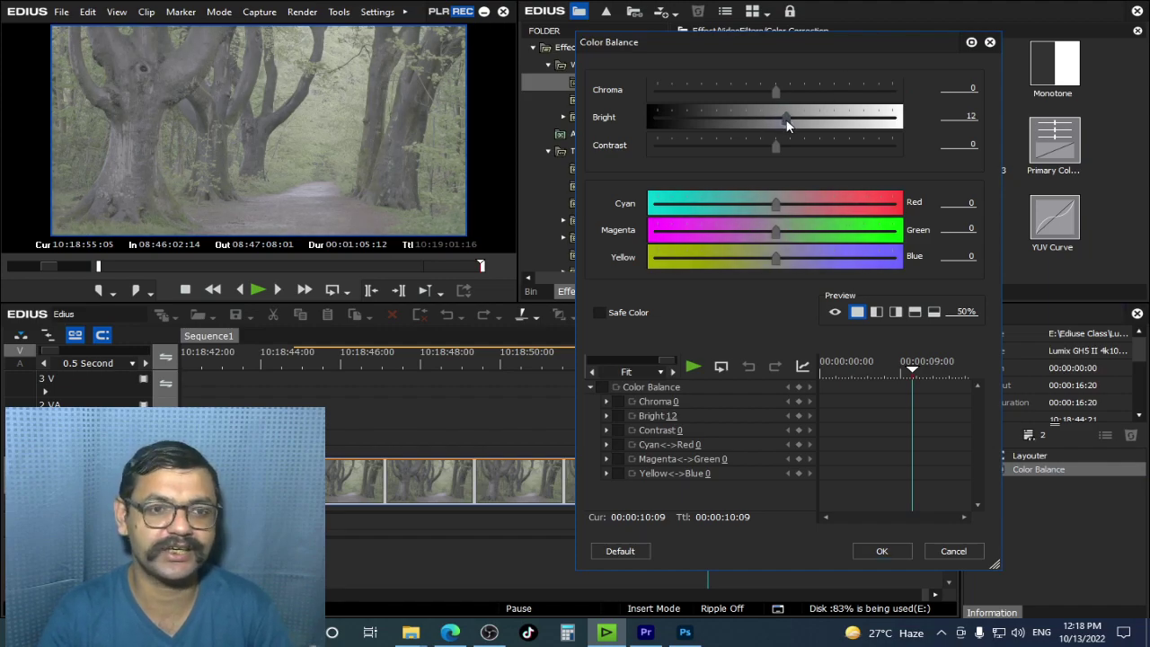
drag(796, 121, 767, 155)
drag(777, 206, 756, 241)
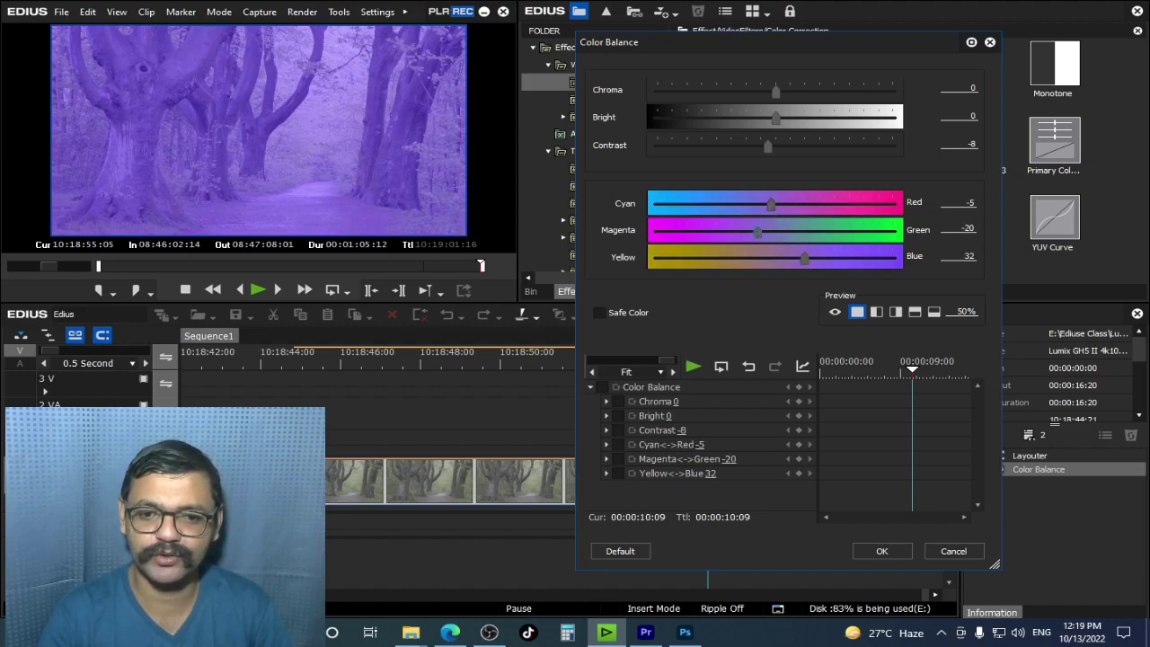
mouse_move(804, 258)
mouse_down()
mouse_move(675, 267)
mouse_move(802, 260)
mouse_up()
drag(805, 207, 849, 209)
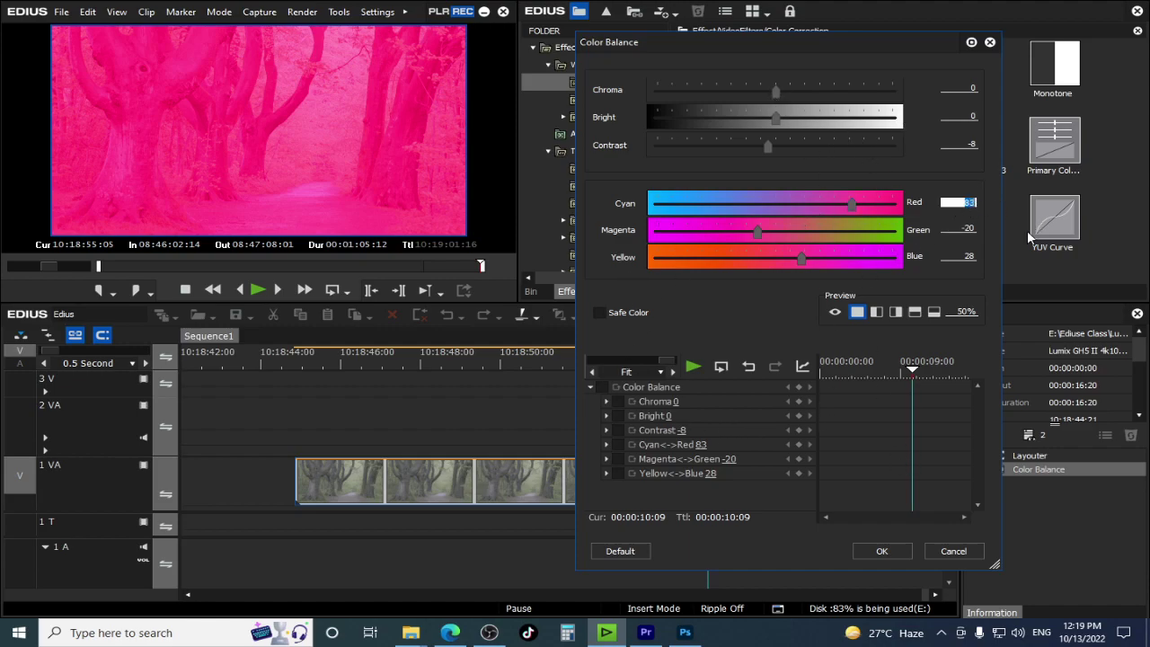
Step: Reset the Red, Green and Blue values of the Color Balance to 0
text(0)
click(963, 230)
text(0)
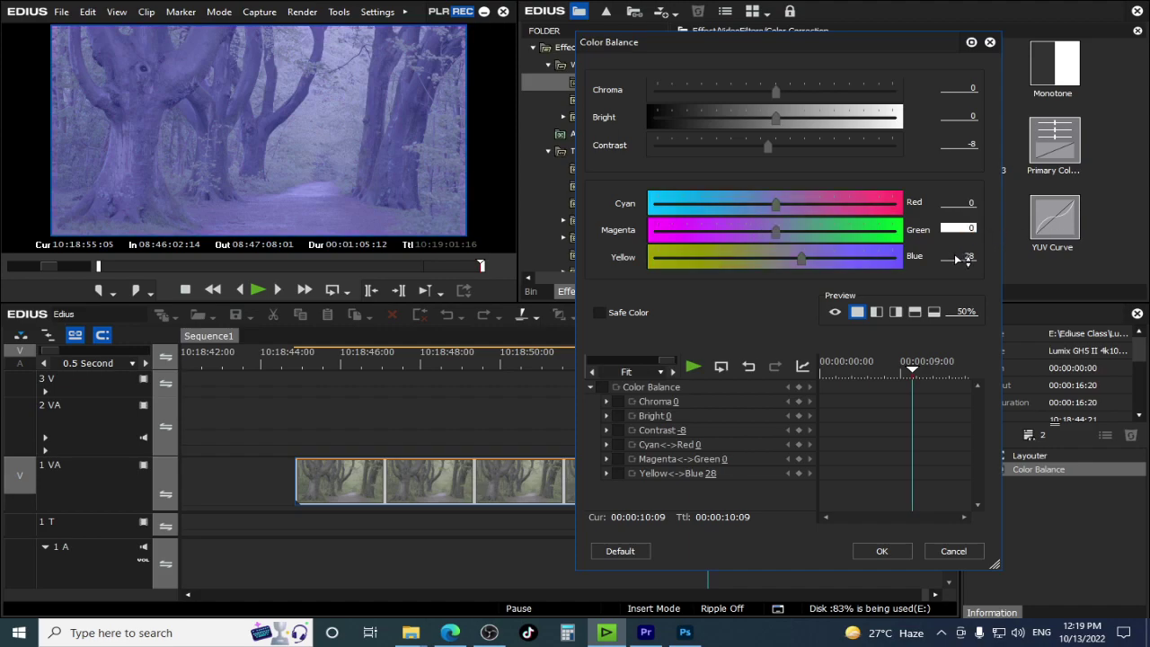
click(958, 257)
text(0)
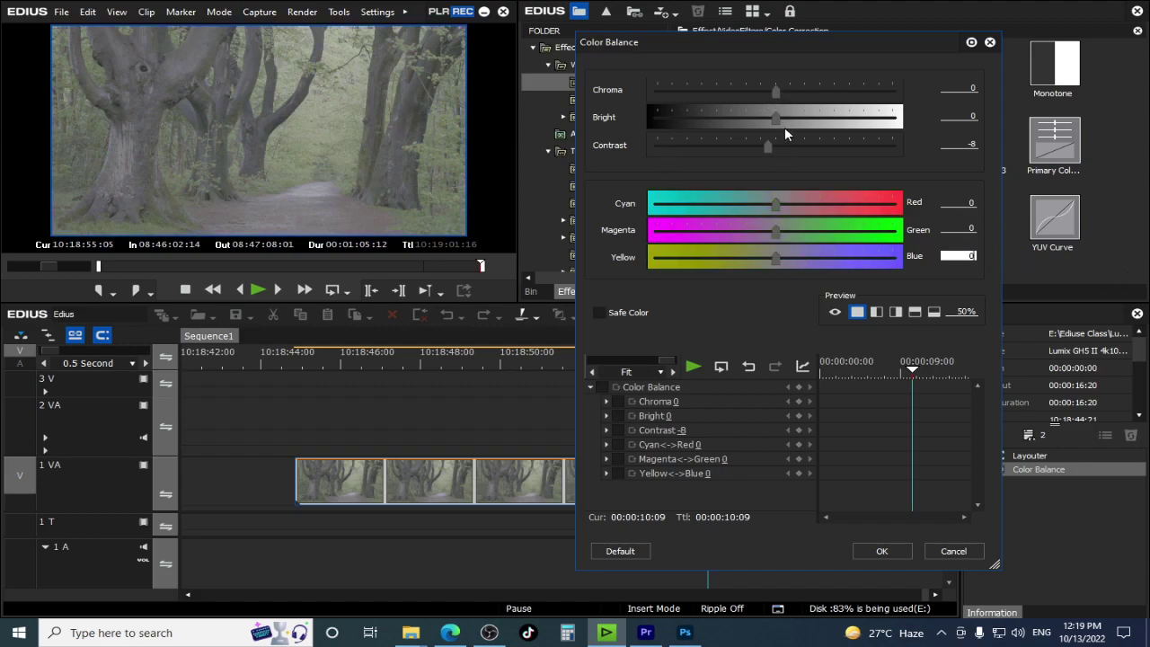
Step: Raise Chroma to 127, set Contrast to 0 and accept the Color Balance settings
drag(777, 94, 858, 108)
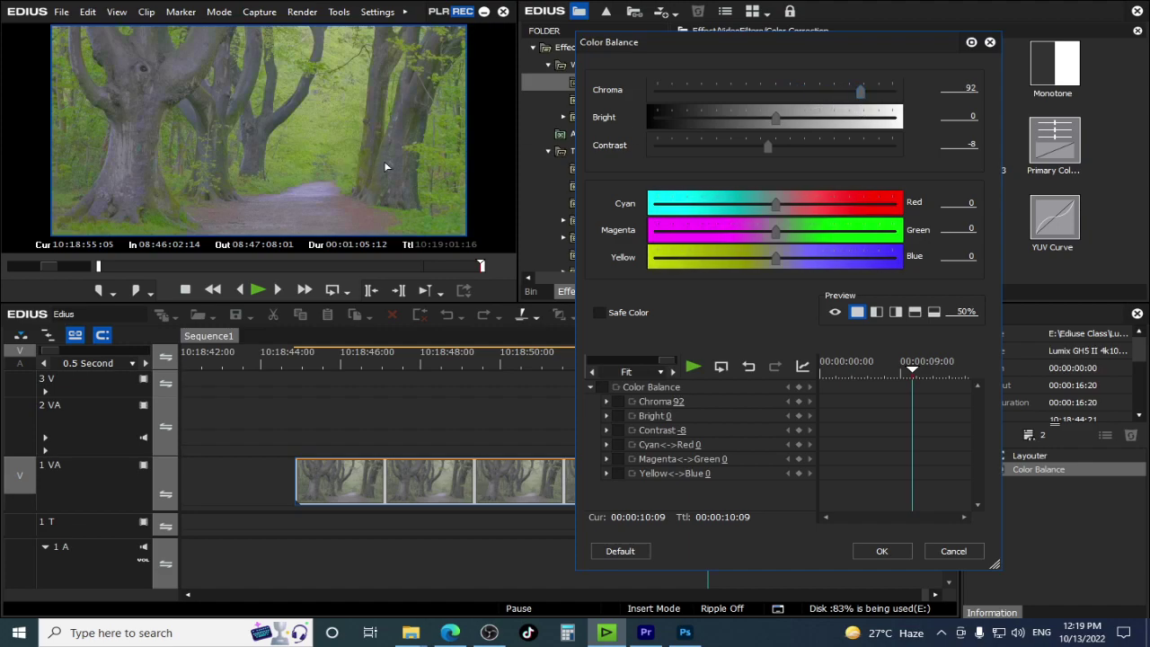
drag(861, 96, 893, 95)
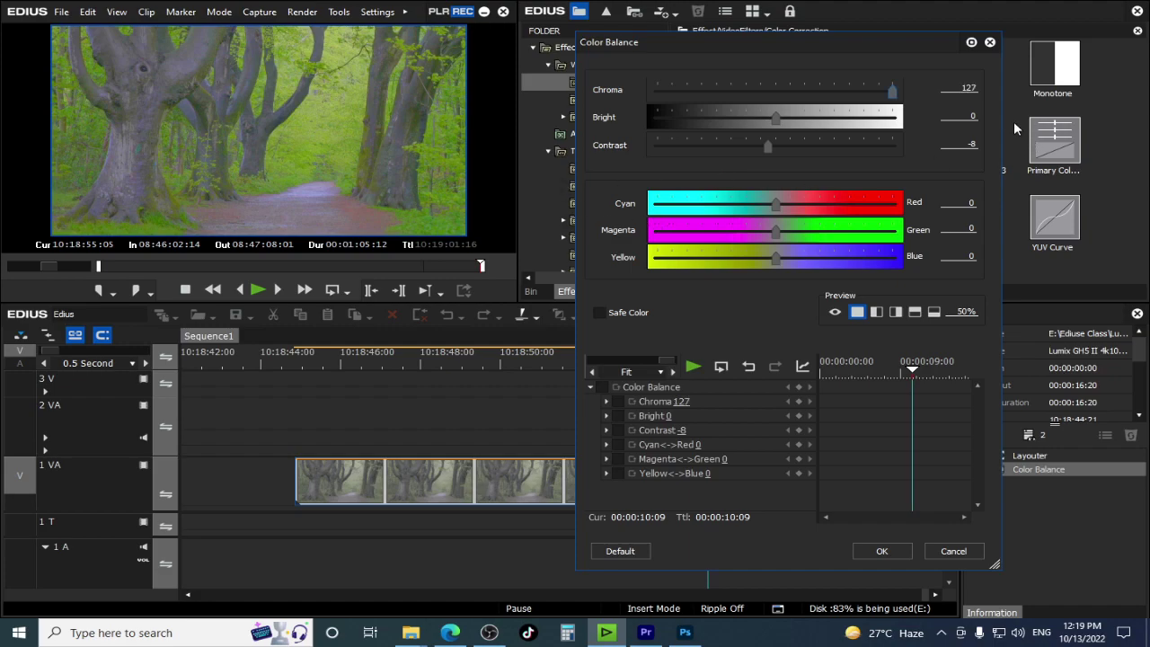
click(971, 147)
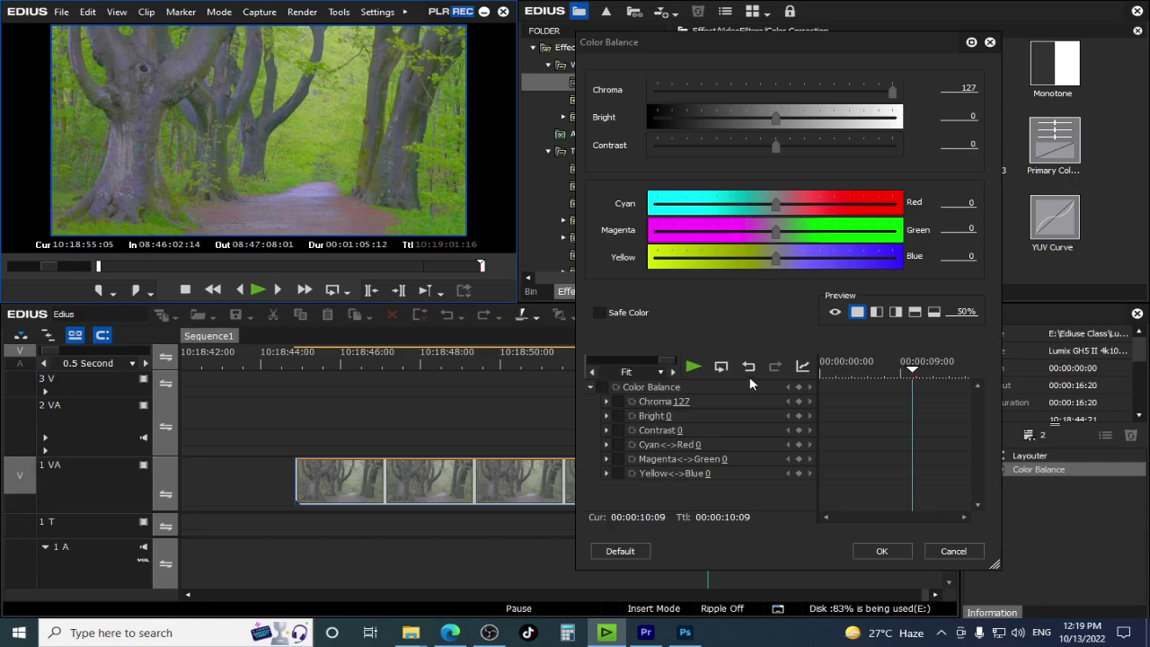
click(881, 551)
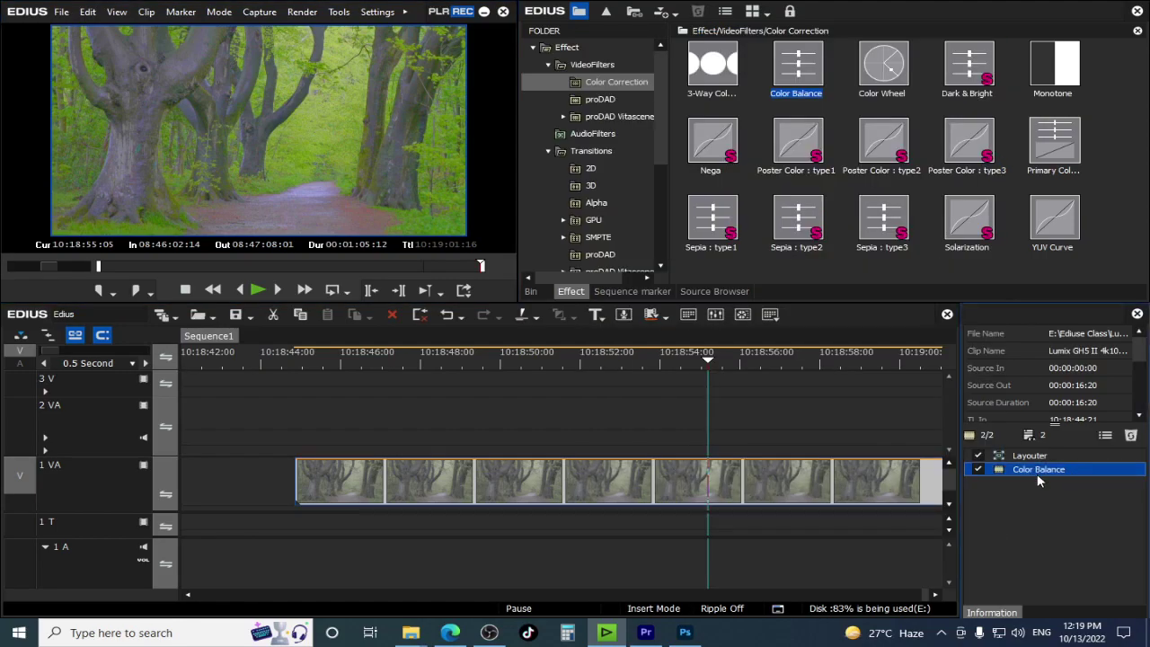
Step: Replace the clip's Color Balance with the Color Wheel filter and open its settings
key(Delete)
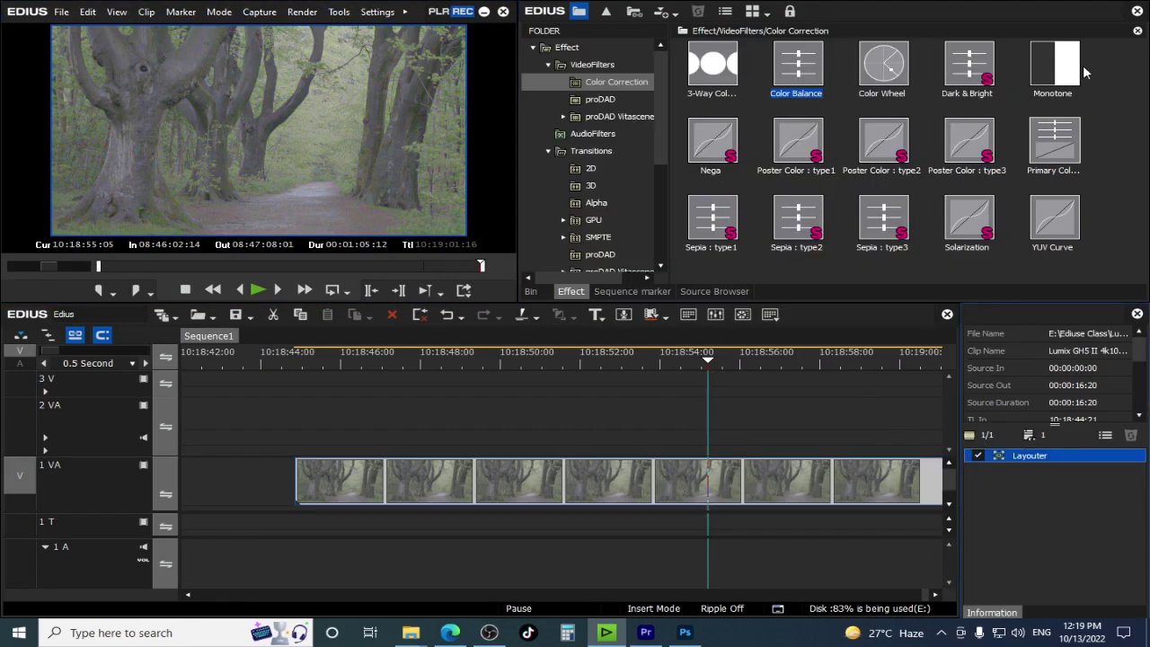
drag(909, 86, 757, 478)
click(1038, 472)
double_click(1038, 469)
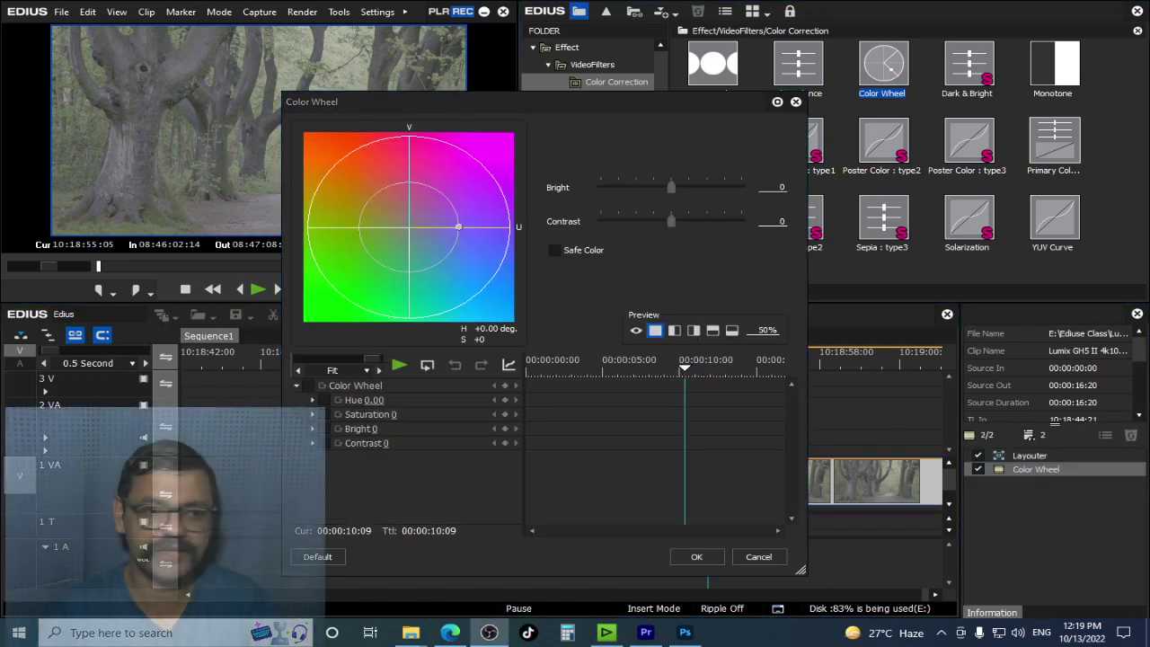
Step: Set the Color Wheel's Bright to 39, Hue to about -51.6 degrees and Saturation to 127
drag(501, 267, 692, 188)
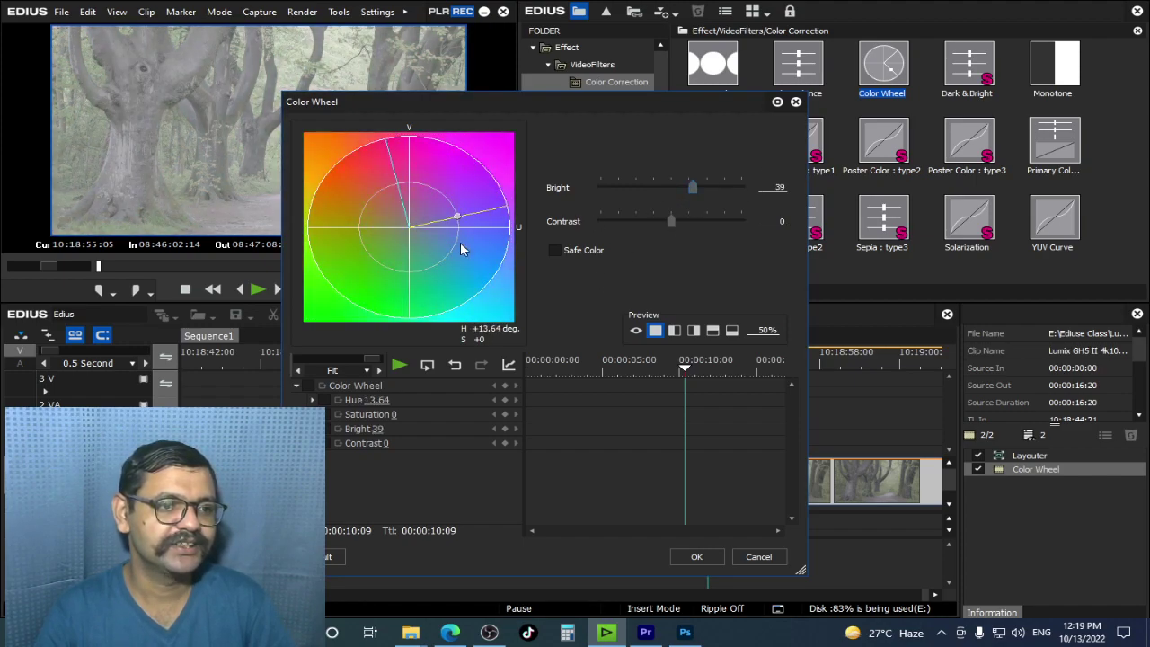
drag(461, 248, 411, 323)
drag(438, 263, 481, 312)
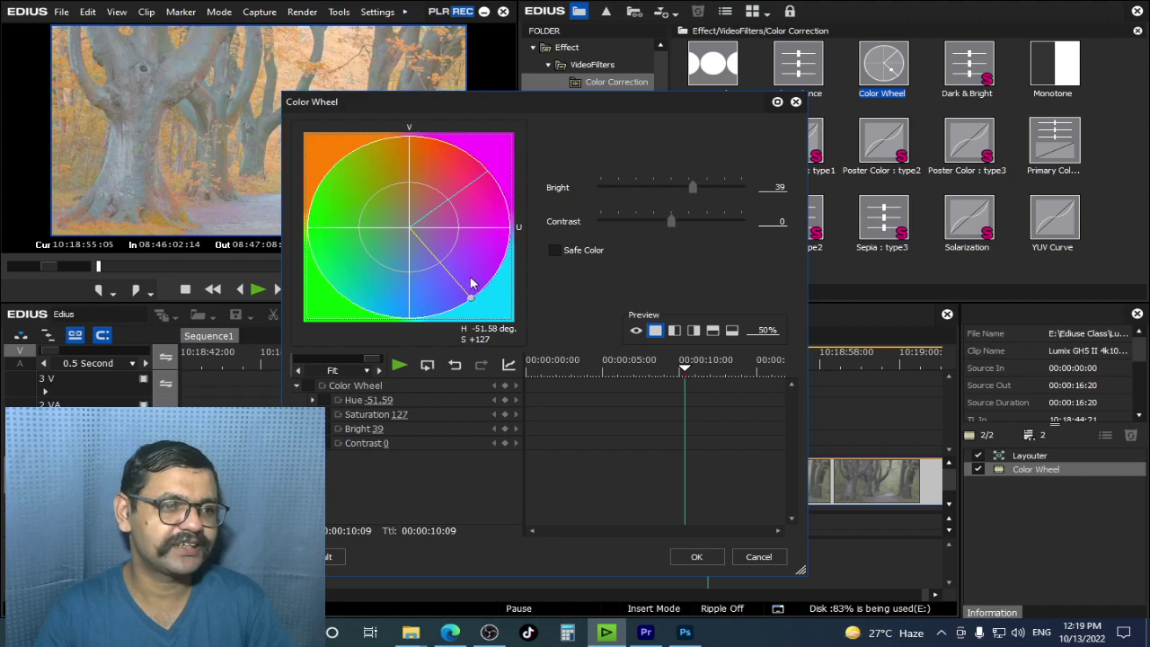
Step: Try a Color Wheel saturation of -128 with Hue 34.71, shift the wheel to a vivid green tint and accept the settings
drag(516, 100, 753, 112)
drag(699, 305, 566, 297)
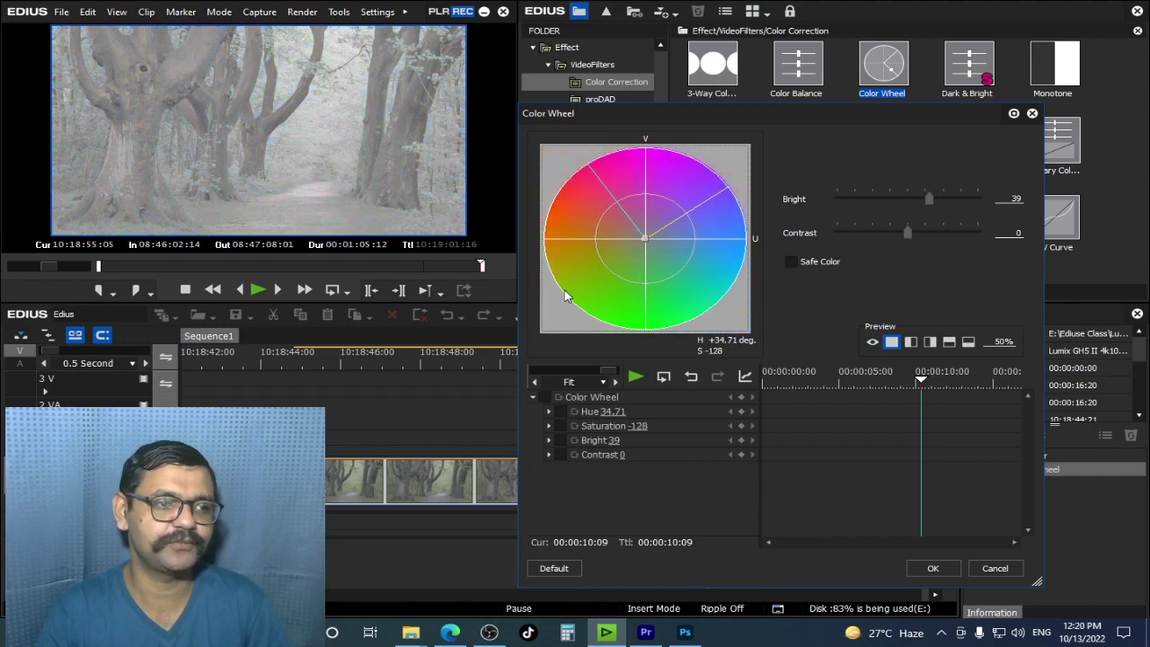
drag(622, 254, 887, 180)
click(931, 567)
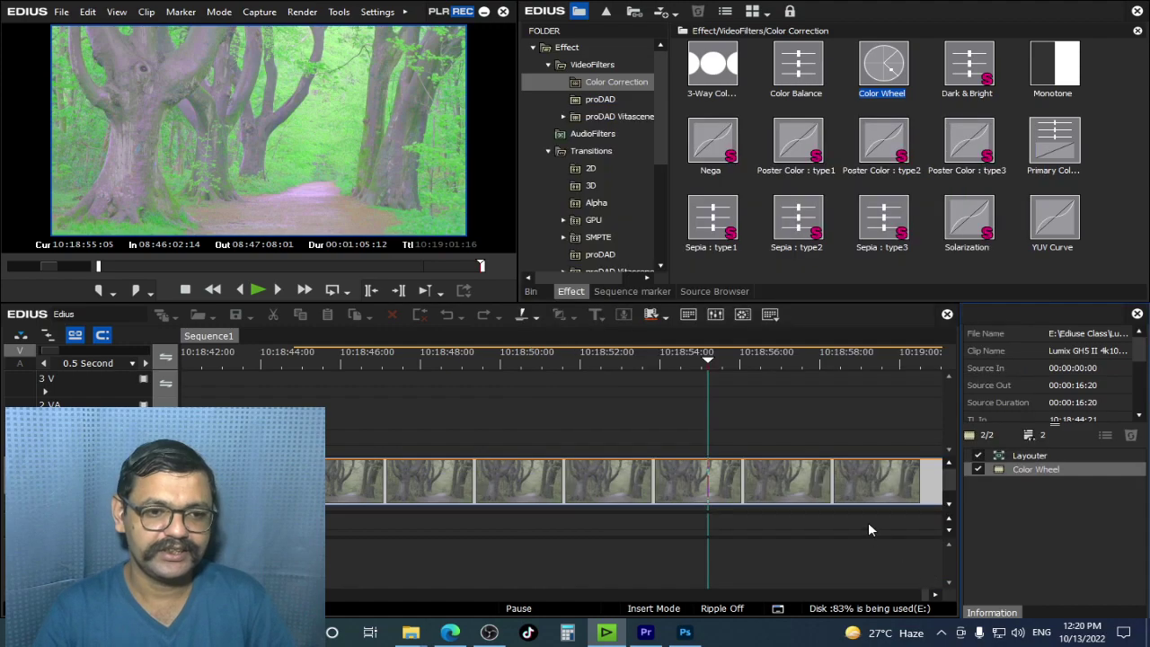
Step: Replace the clip's Color Wheel with the YUV Curve filter and open its settings
key(Delete)
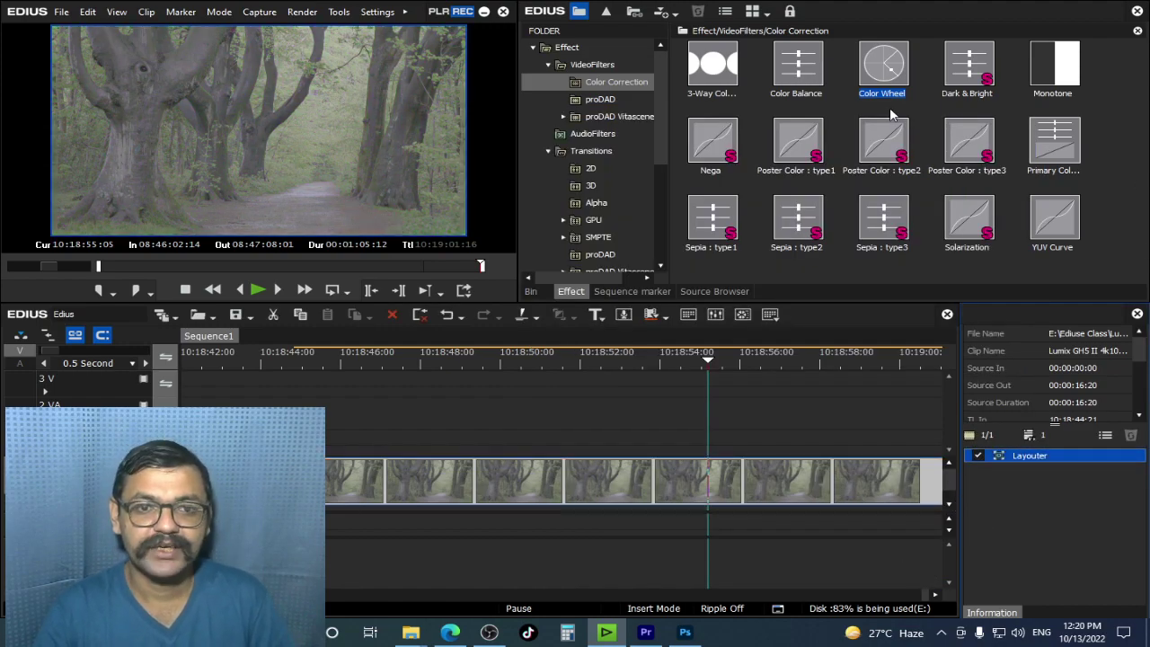
click(986, 77)
drag(1051, 220, 632, 503)
double_click(1024, 469)
drag(542, 169, 570, 139)
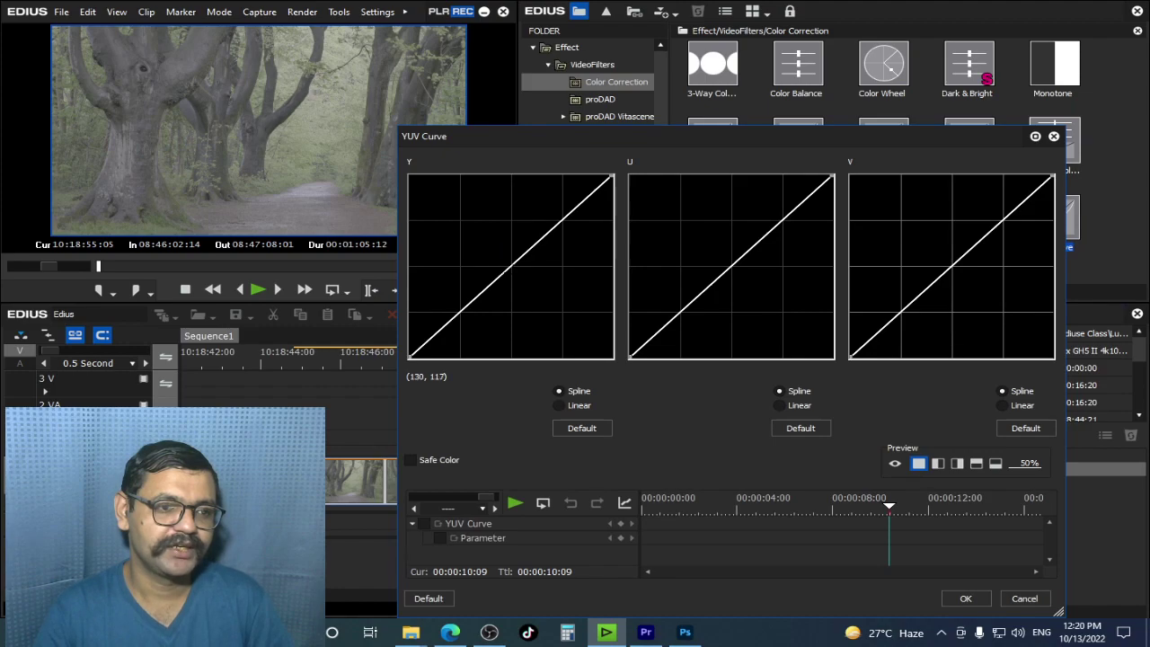
Step: Bend the Y curve into a three-point S-shape and raise the middle of the U and V curves slightly
drag(511, 266, 516, 271)
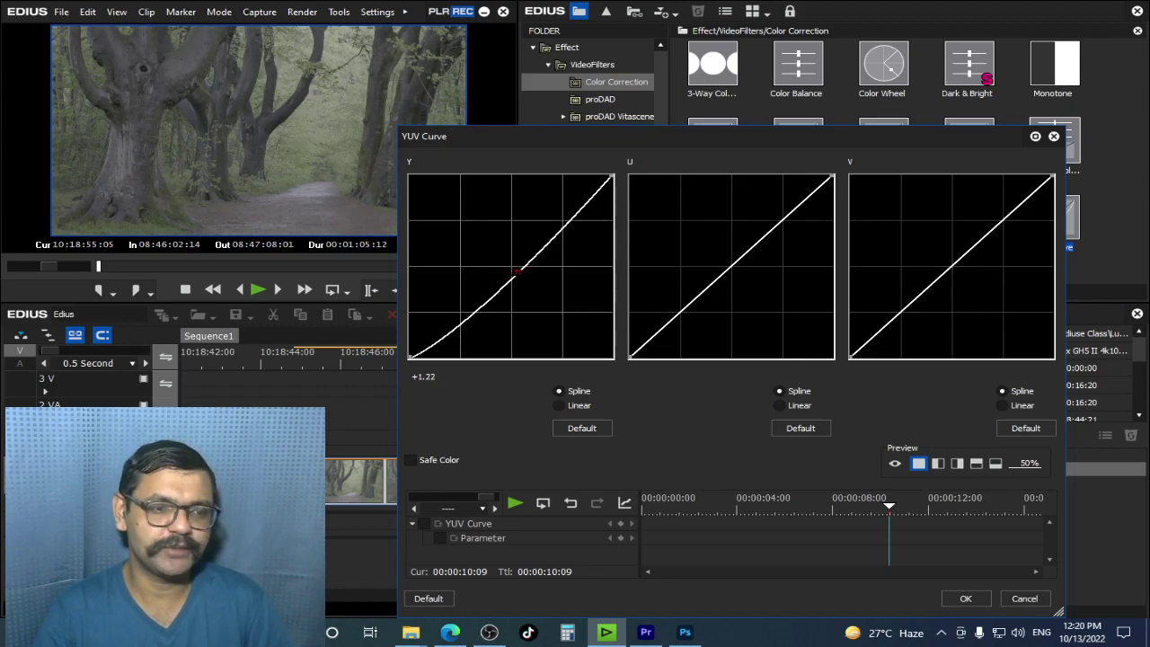
drag(517, 271, 514, 269)
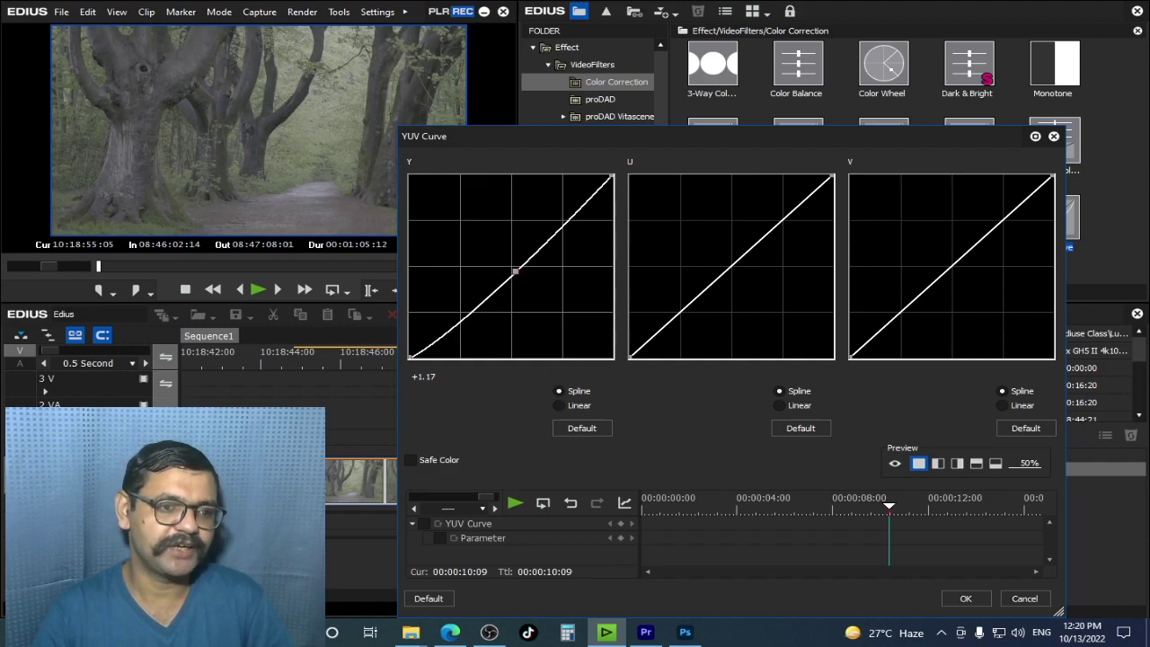
drag(488, 293, 488, 314)
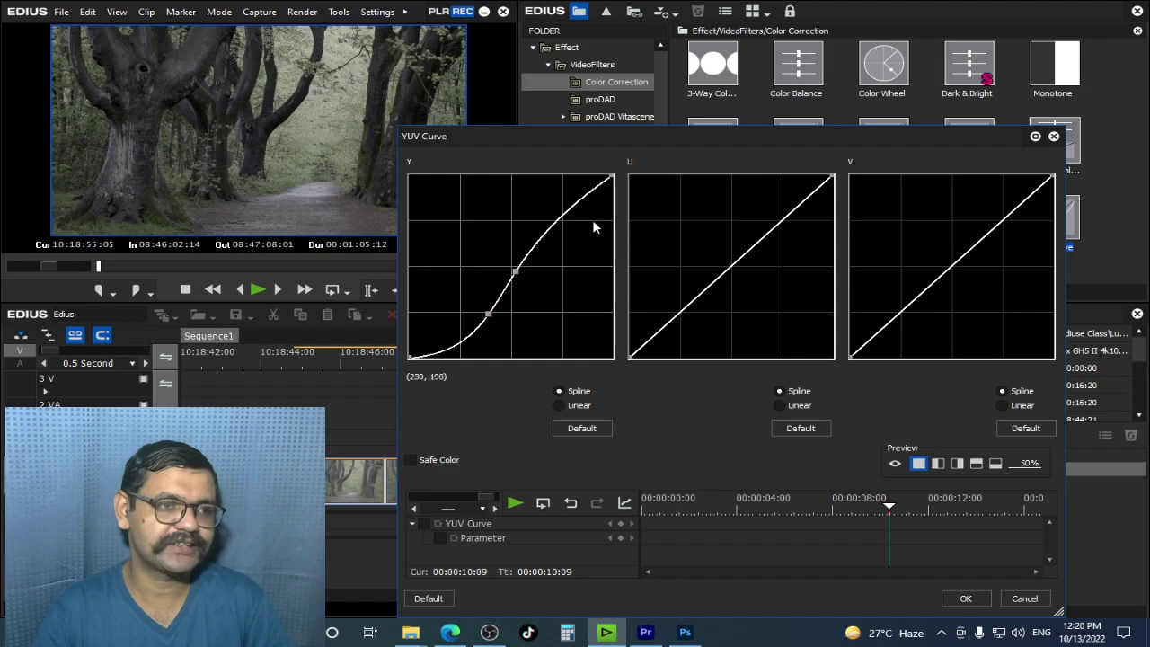
drag(564, 213, 554, 203)
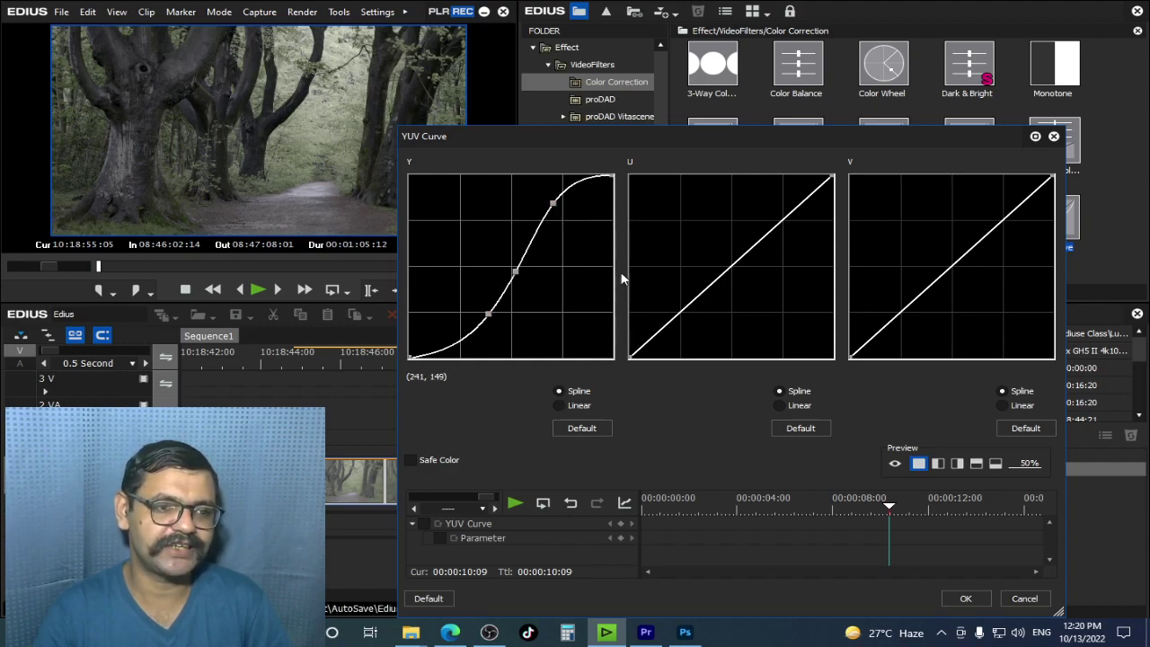
mouse_move(737, 260)
mouse_down()
mouse_move(756, 281)
mouse_move(743, 247)
mouse_up()
mouse_move(951, 266)
mouse_down()
mouse_move(942, 253)
mouse_move(982, 284)
mouse_move(945, 245)
mouse_up()
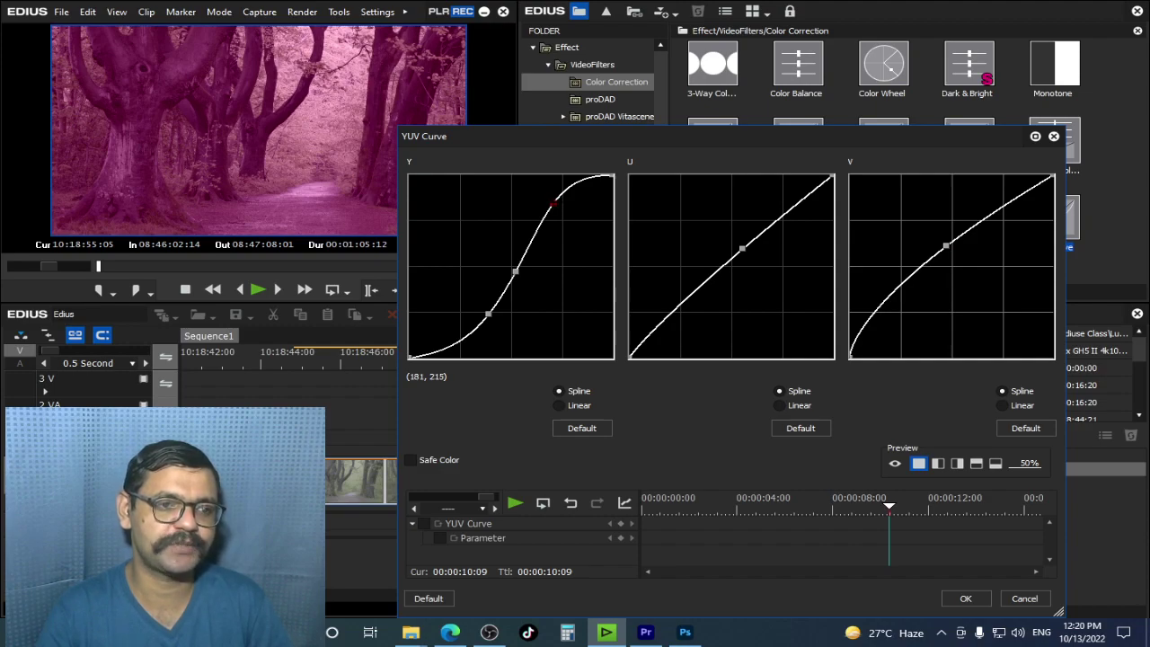
Step: Remove all three added control points from the Y curve
right_click(554, 204)
right_click(515, 270)
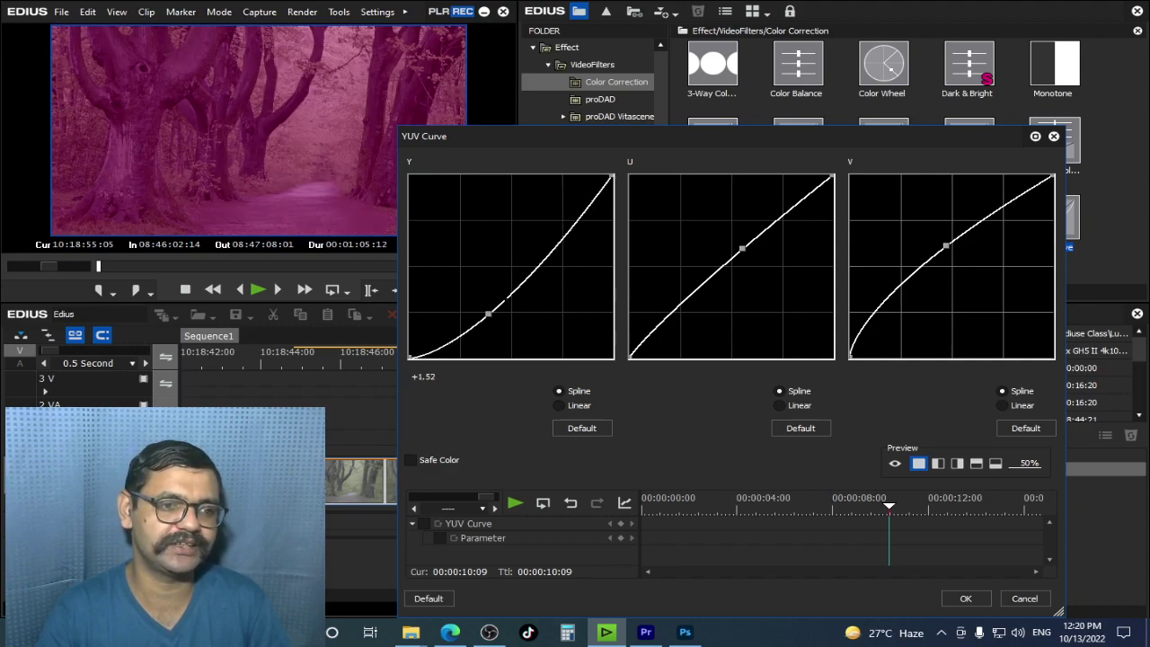
right_click(490, 315)
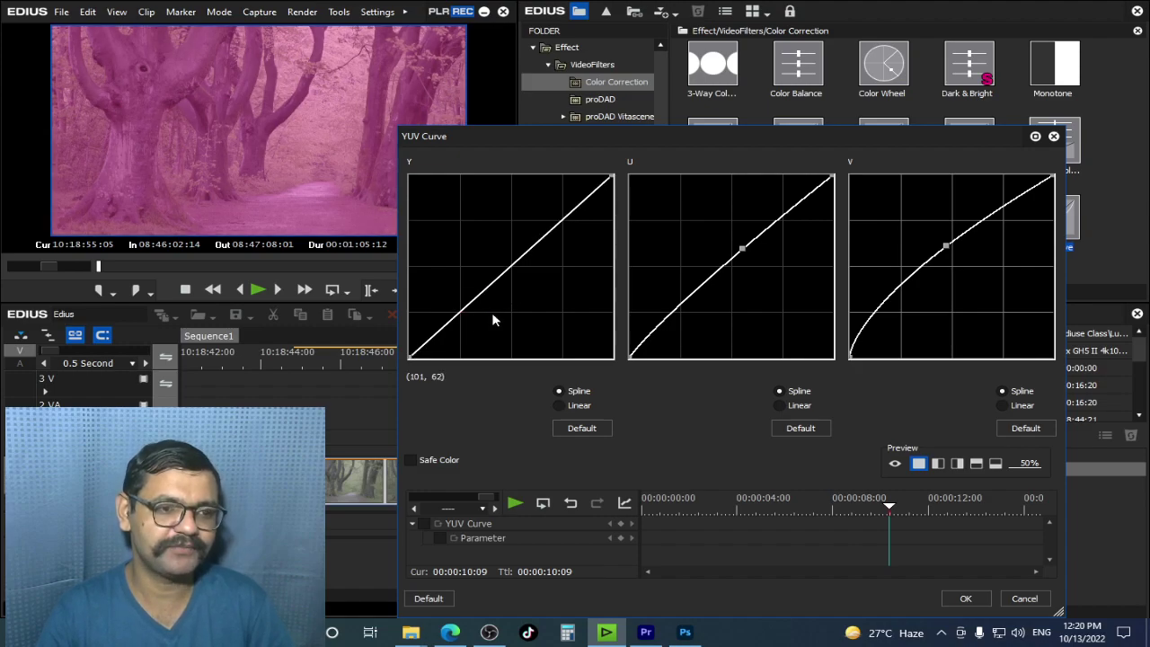
Step: Try a raised Y-curve point with Linear and Spline interpolation, and close the YUV Curve settings without keeping the changes
click(575, 405)
drag(521, 260, 536, 283)
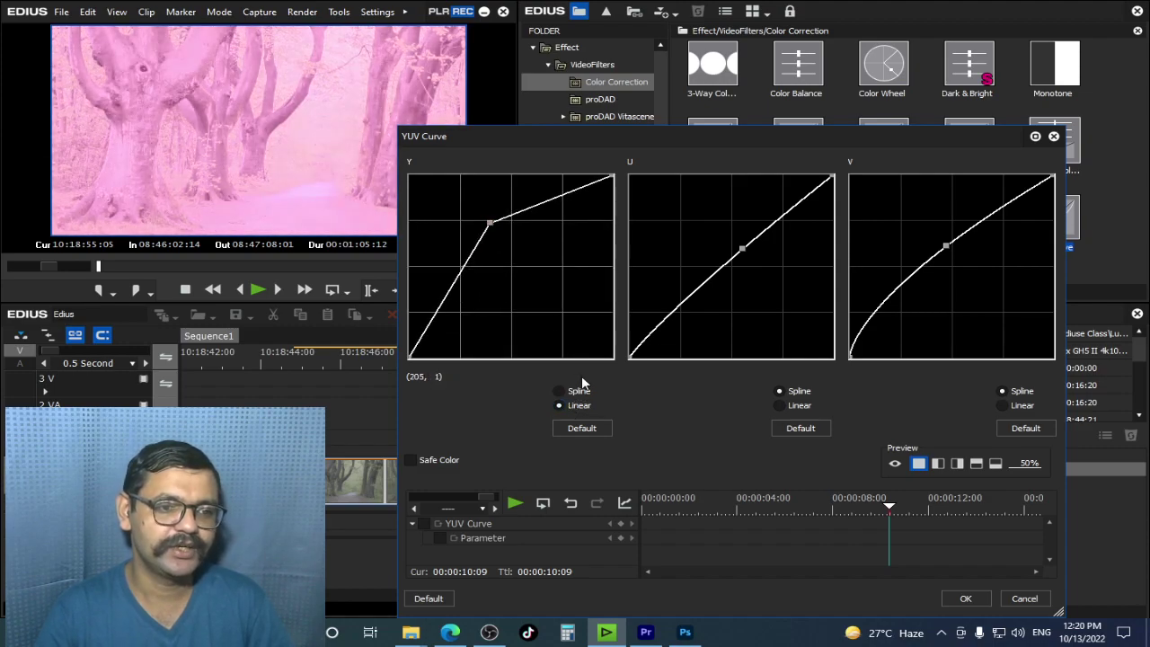
click(576, 392)
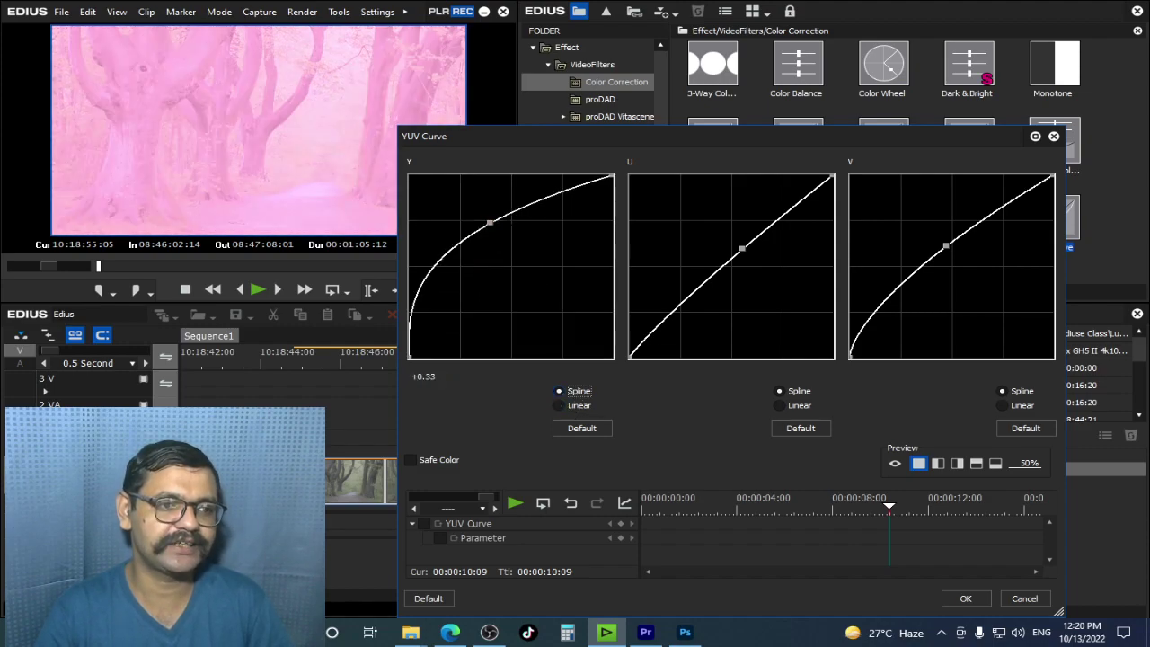
click(1055, 136)
click(694, 397)
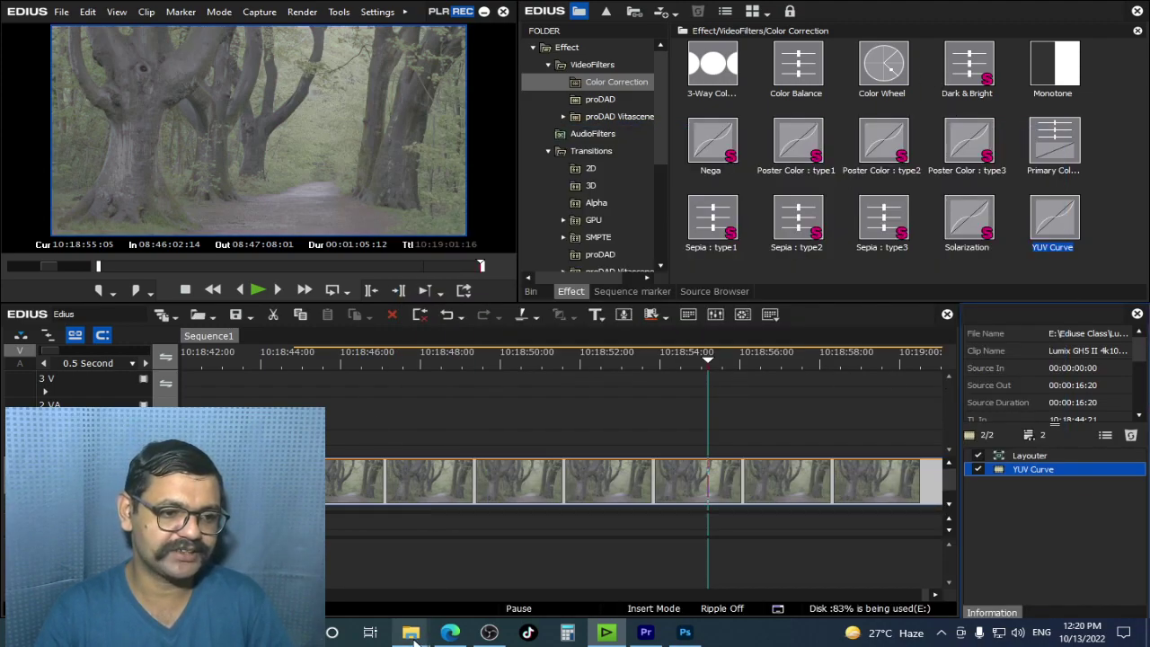
Step: Switch to File Explorer and open the Edius project folder under Ediuse Class > Project on New Volume (E:)
mouse_move(411, 634)
click(498, 593)
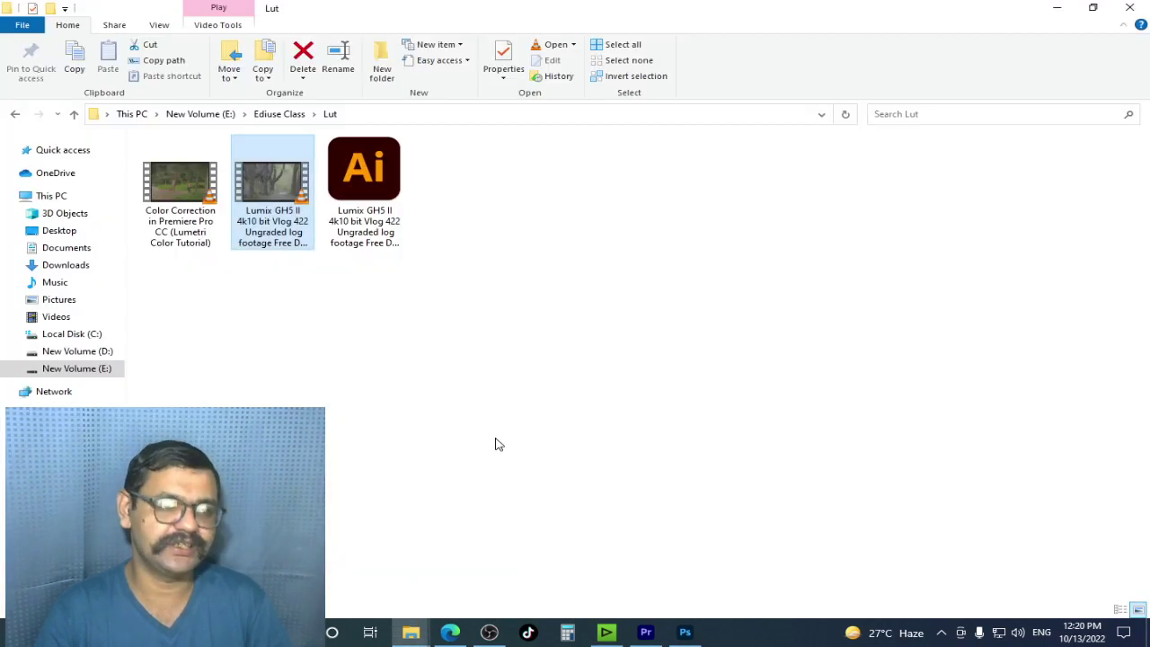
click(75, 114)
double_click(199, 175)
double_click(171, 162)
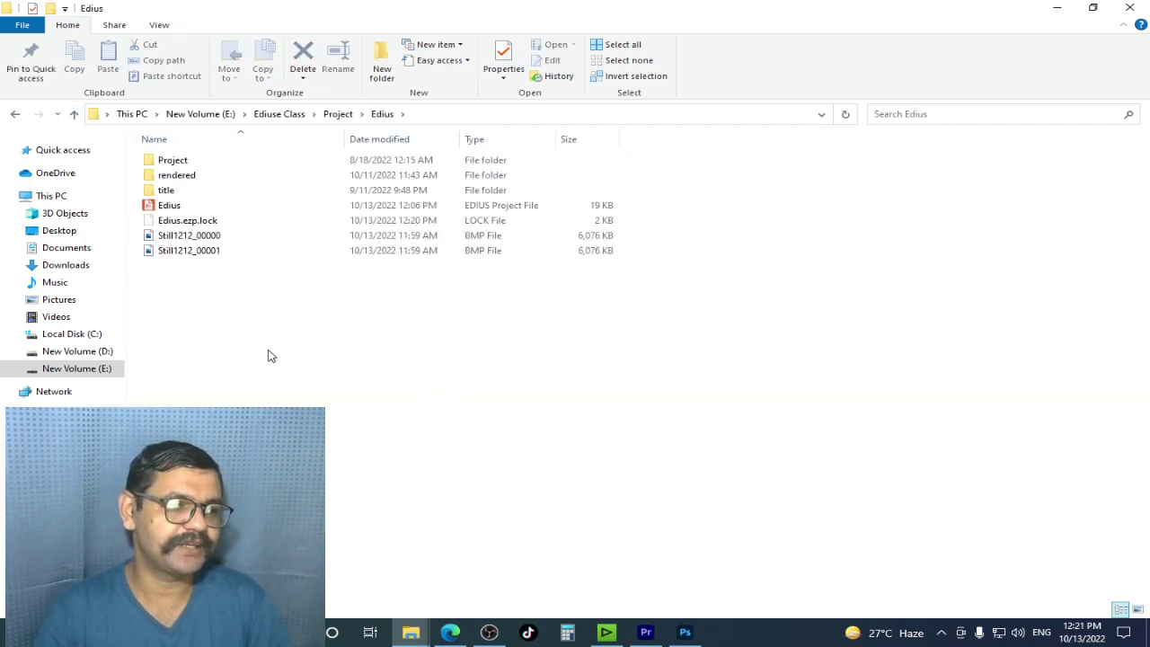
Step: Permanently delete the still images Still1212_00000 and Still1212_00001 from the Edius project folder
drag(313, 336, 233, 234)
key(shift+Delete)
key(Return)
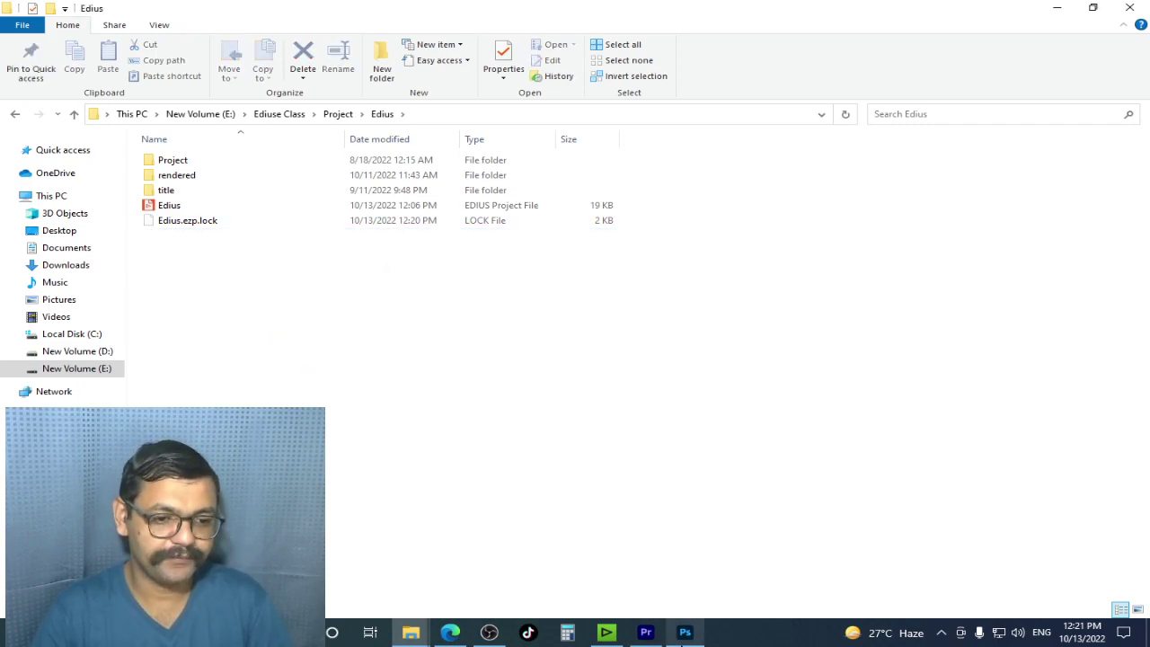
click(685, 633)
click(1076, 9)
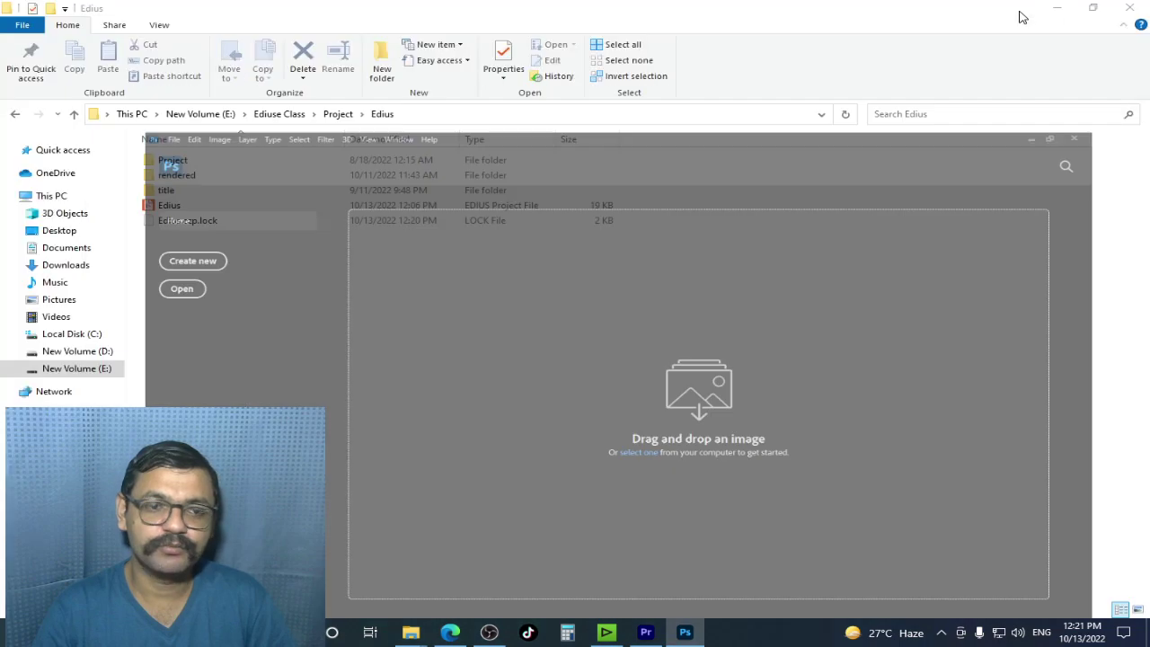
Step: Return to EDIUS and remove the YUV Curve filter from the forest clip
click(607, 632)
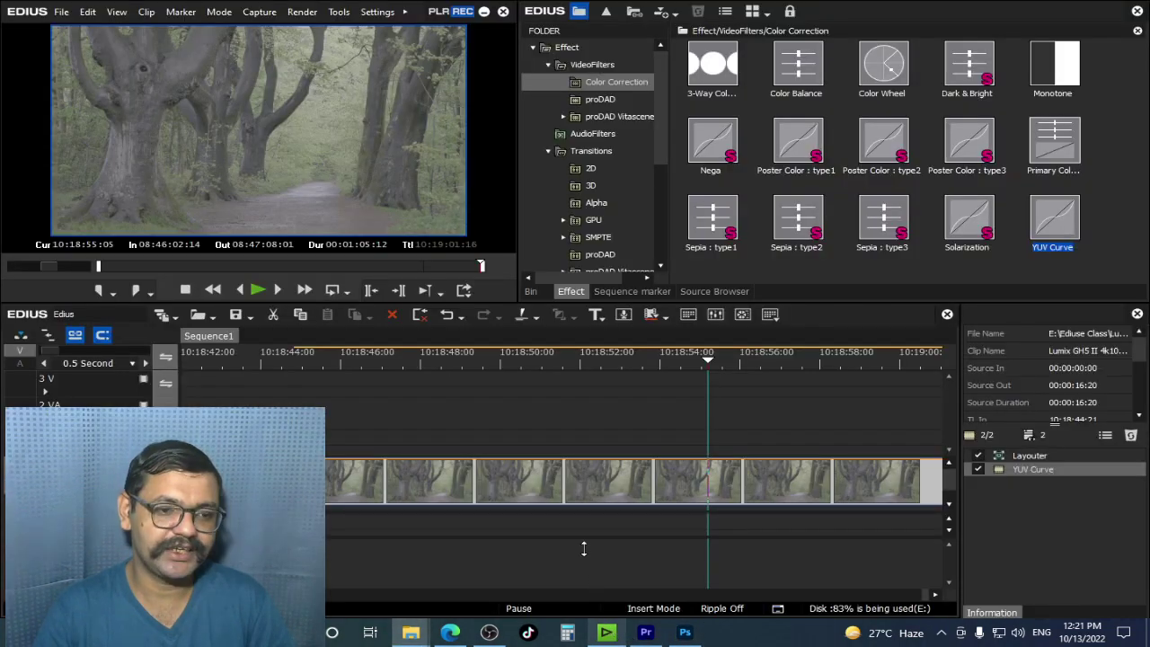
click(1004, 470)
key(Delete)
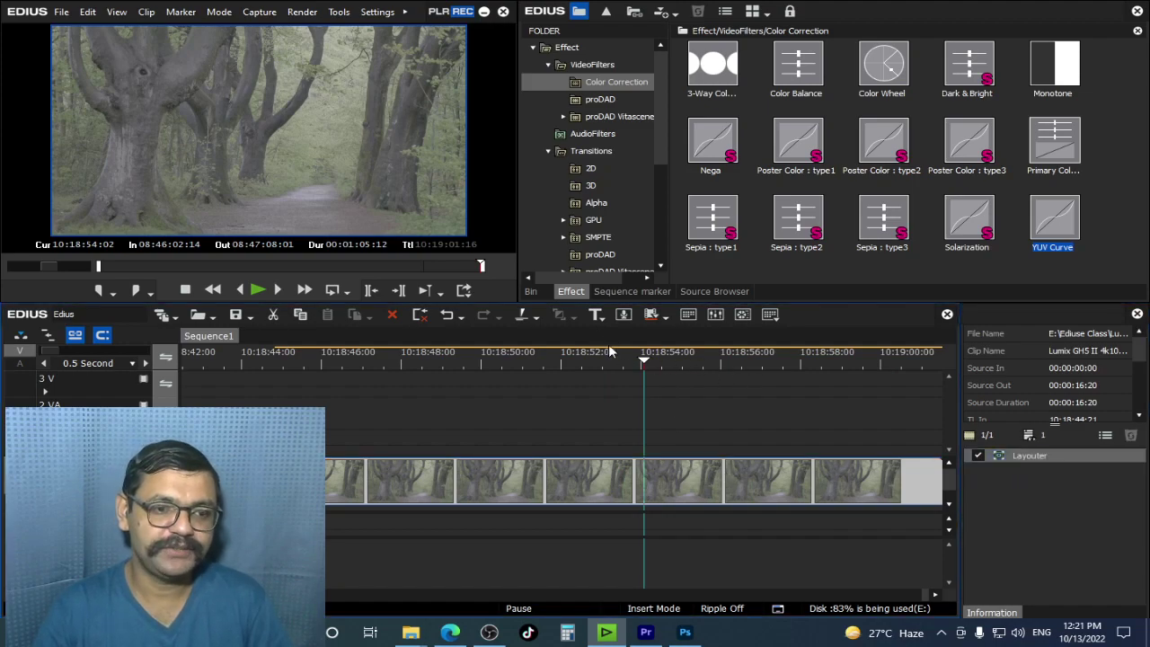
Step: Create a still image from the forest clip's frame at 10:18:54:23
click(88, 14)
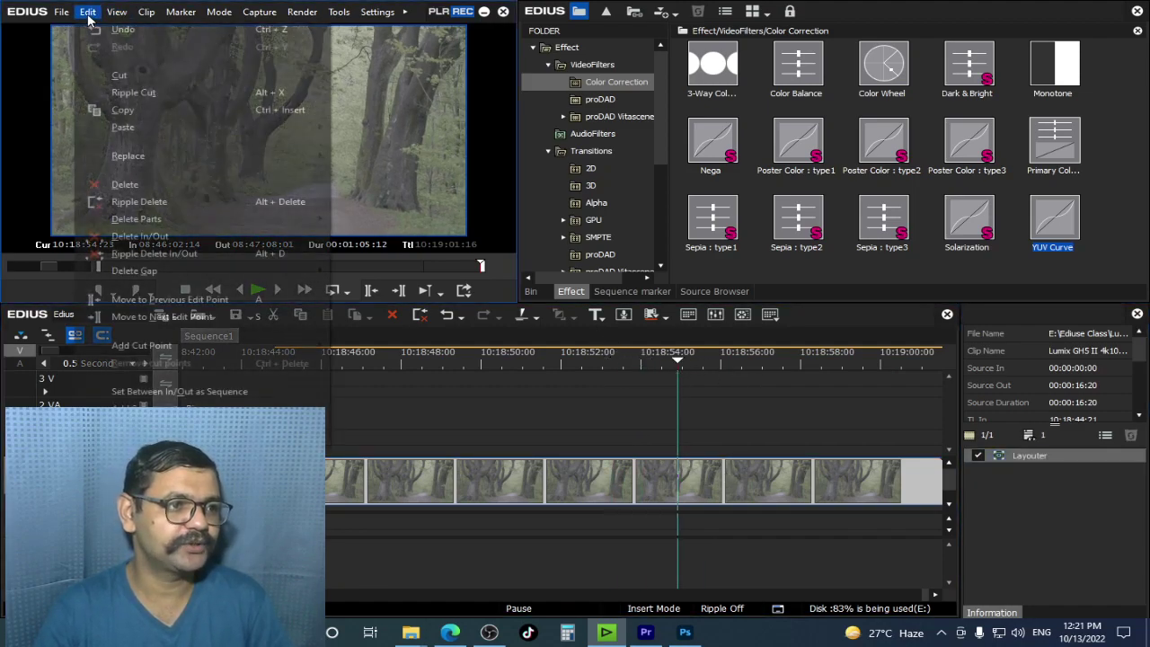
mouse_move(134, 16)
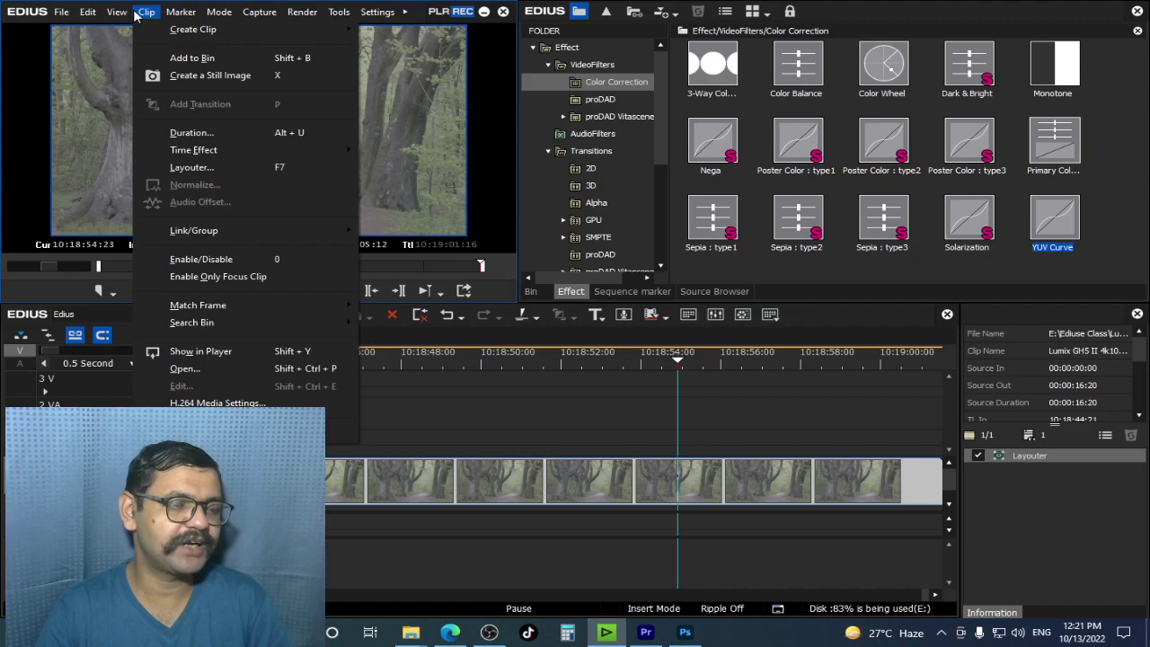
mouse_move(181, 11)
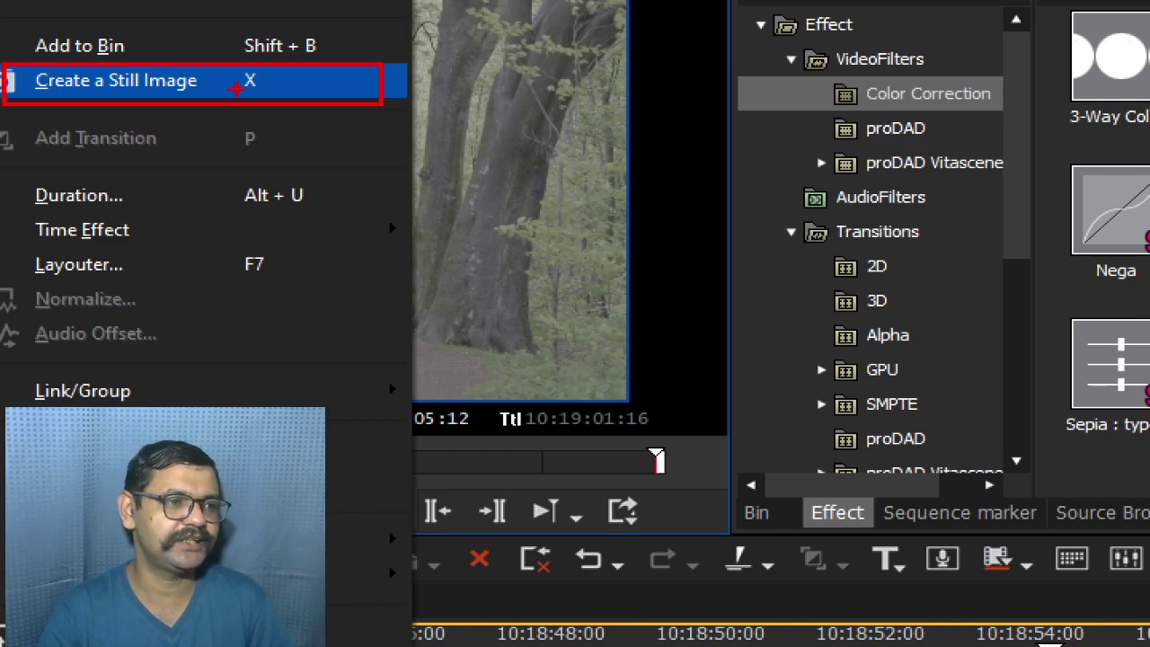
click(203, 88)
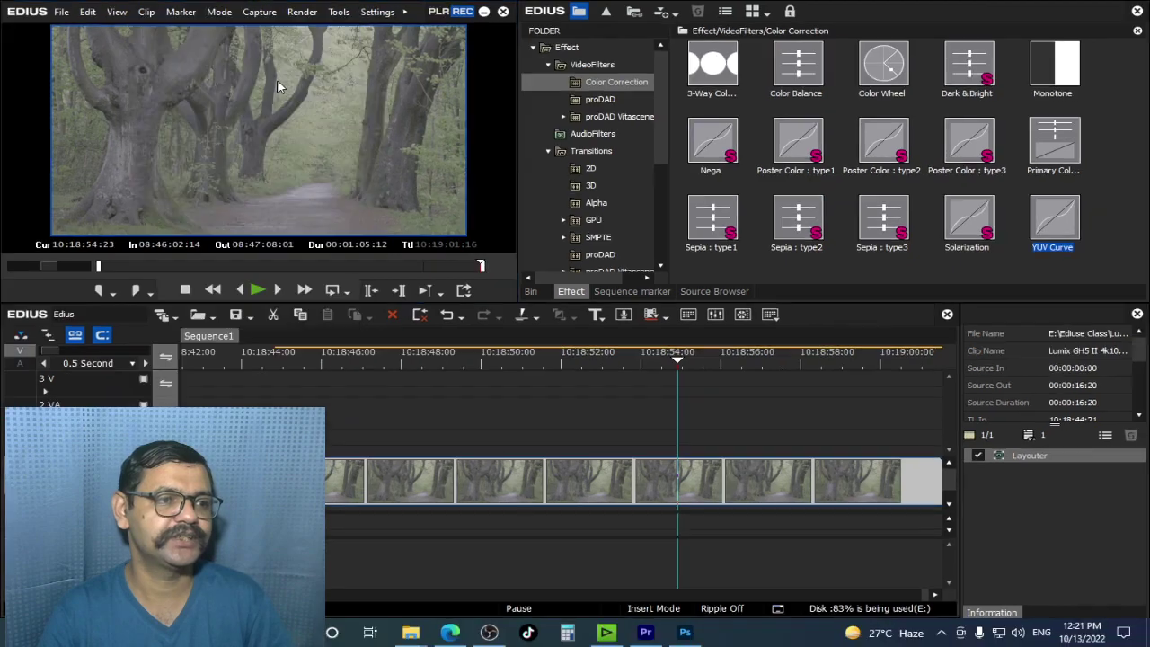
click(87, 12)
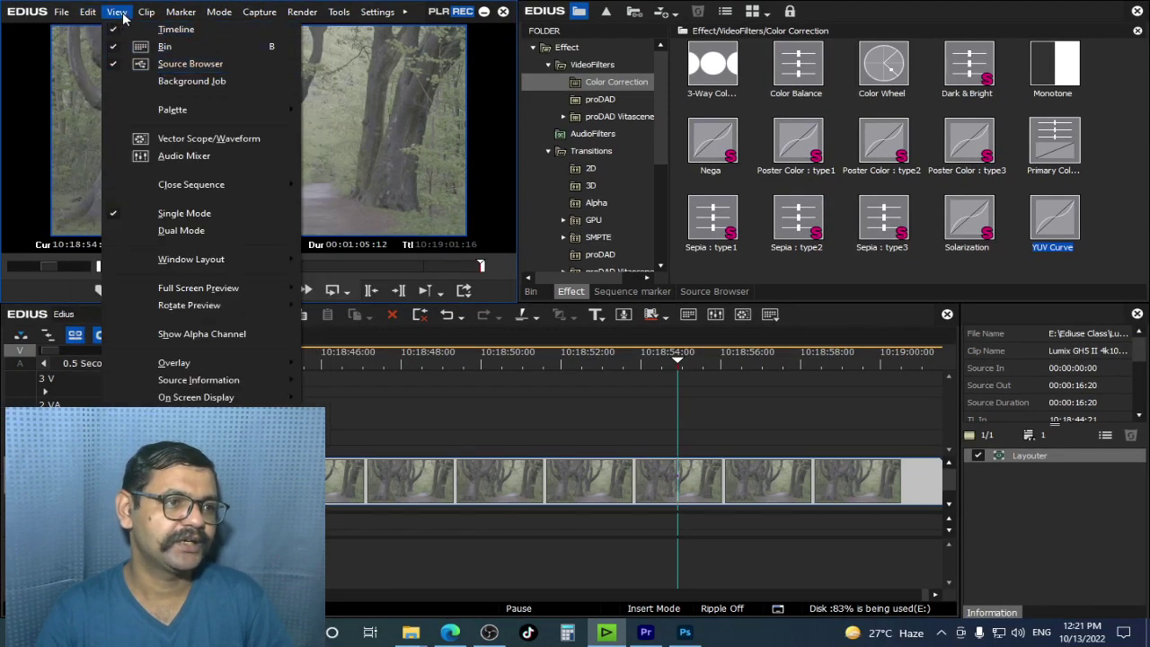
mouse_move(146, 12)
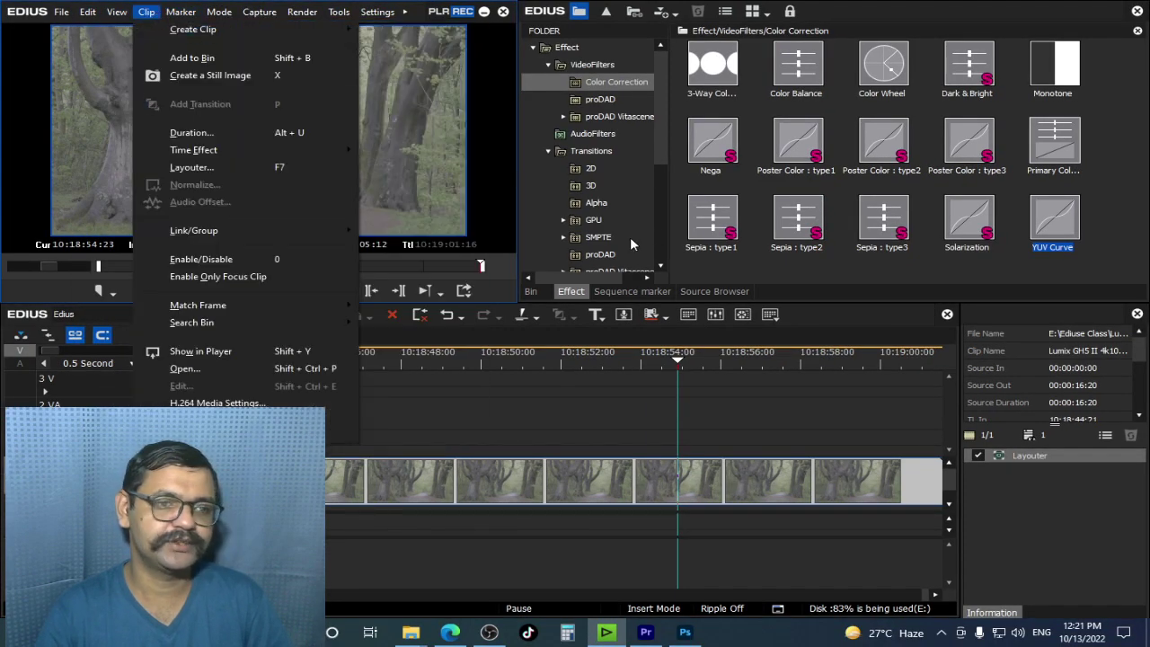
Step: Show the bin and delete the Still1212_00002 image from its Vlog folder
click(535, 292)
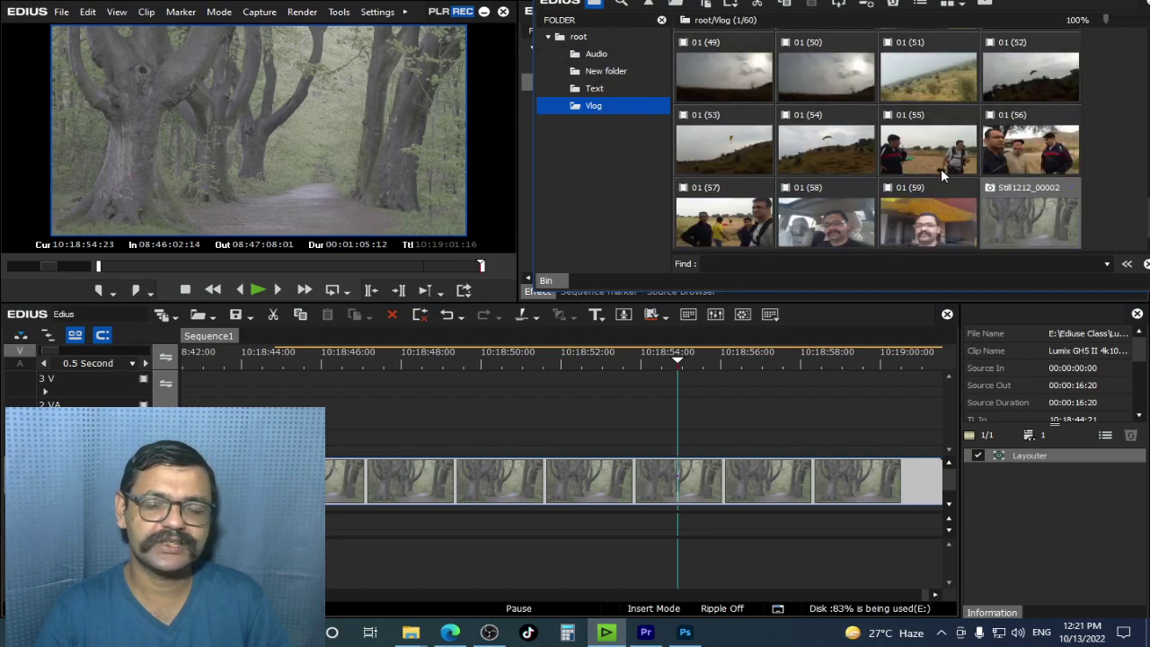
click(1039, 212)
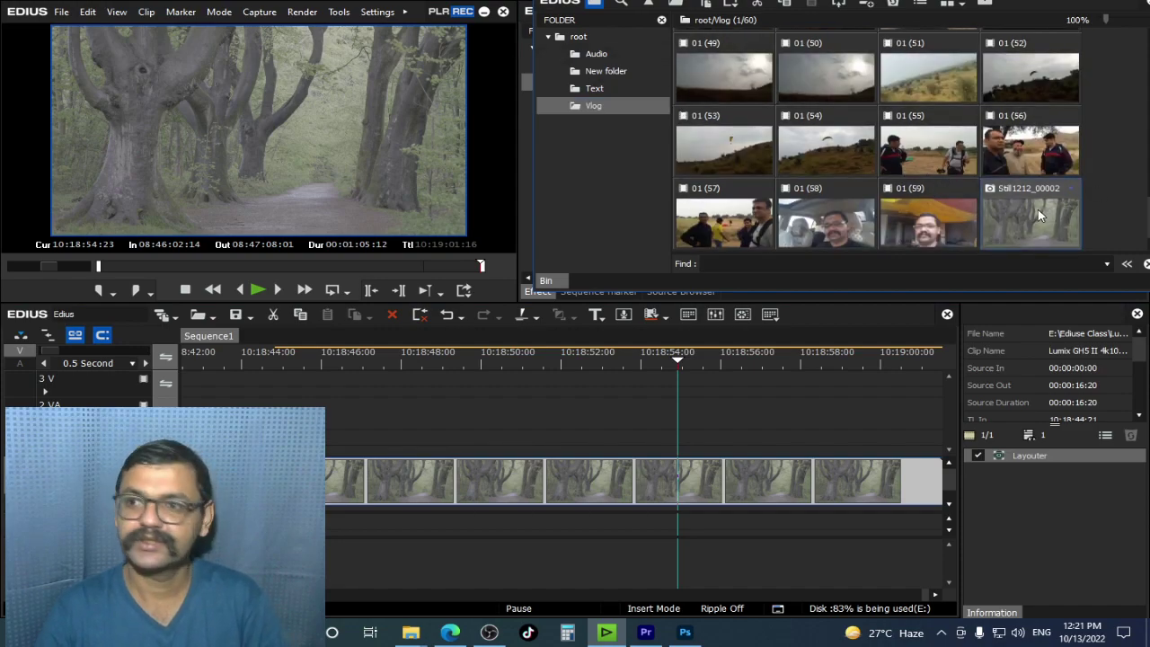
key(Delete)
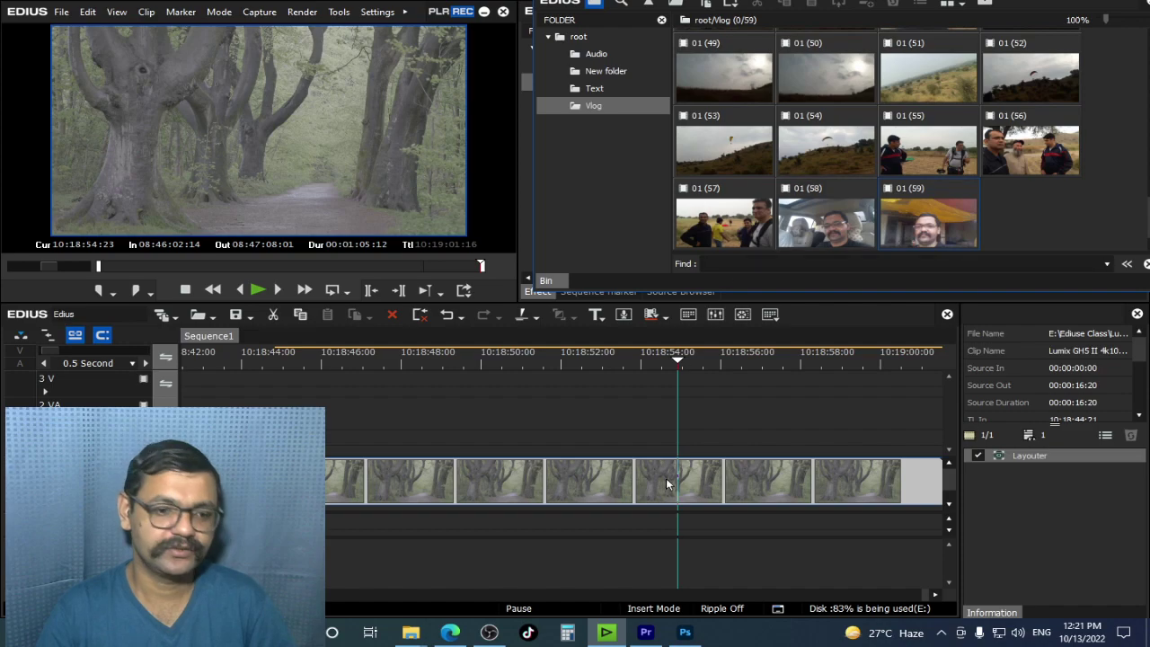
click(646, 632)
drag(854, 424, 918, 428)
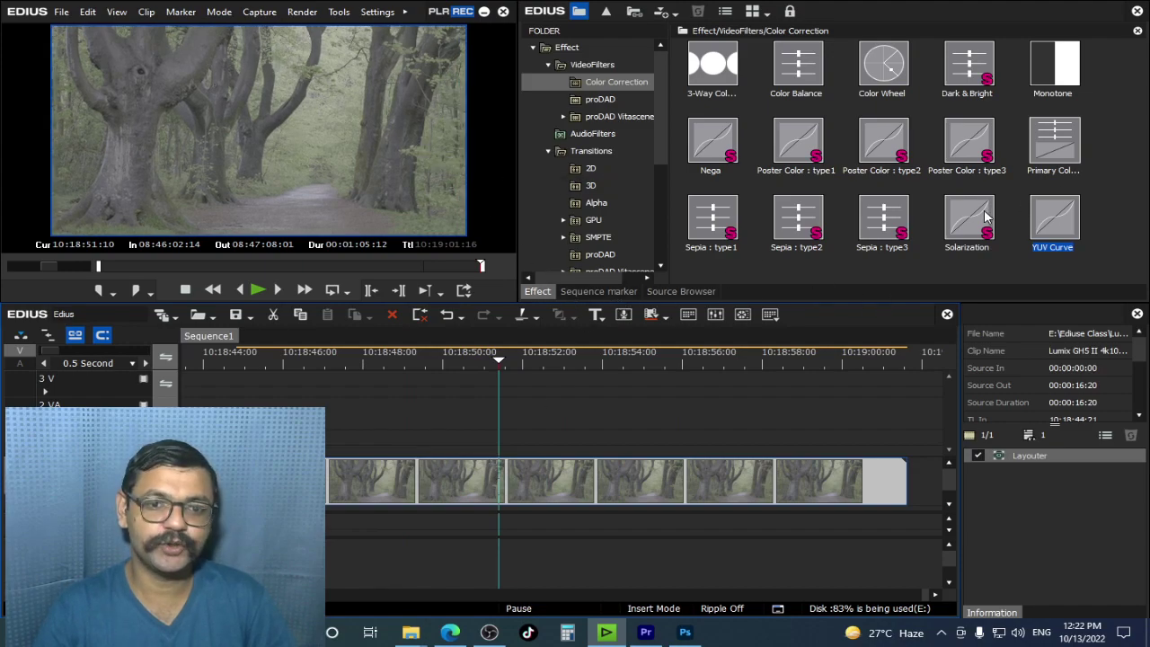
click(599, 291)
click(537, 291)
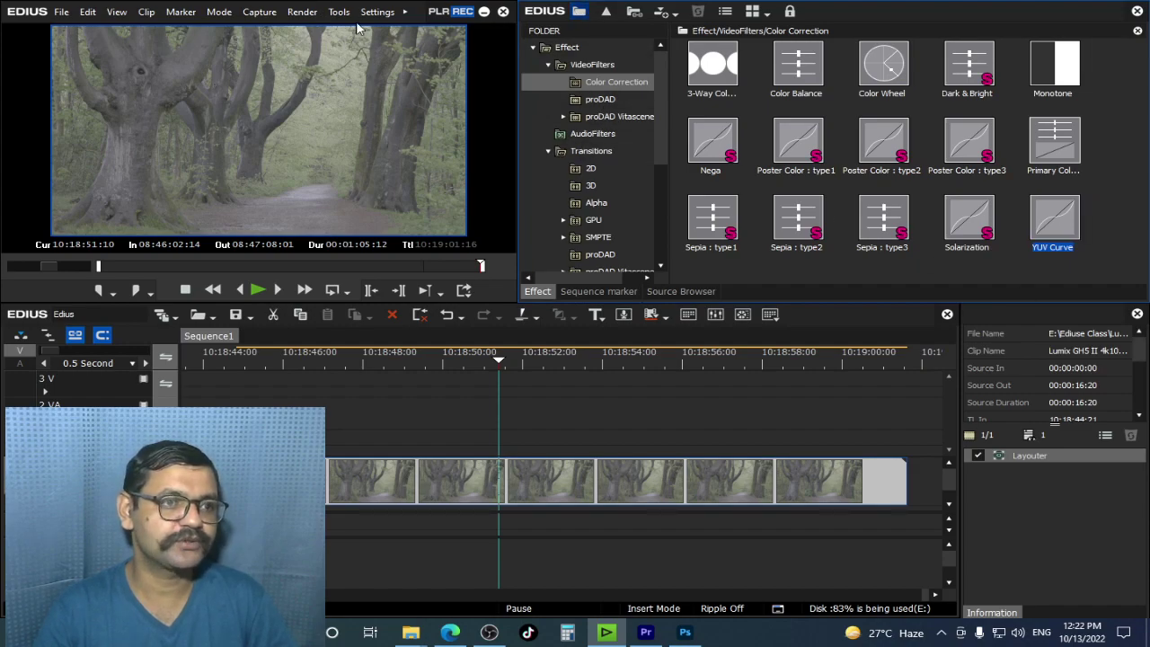
Step: Reset the window layout to Normal
click(117, 11)
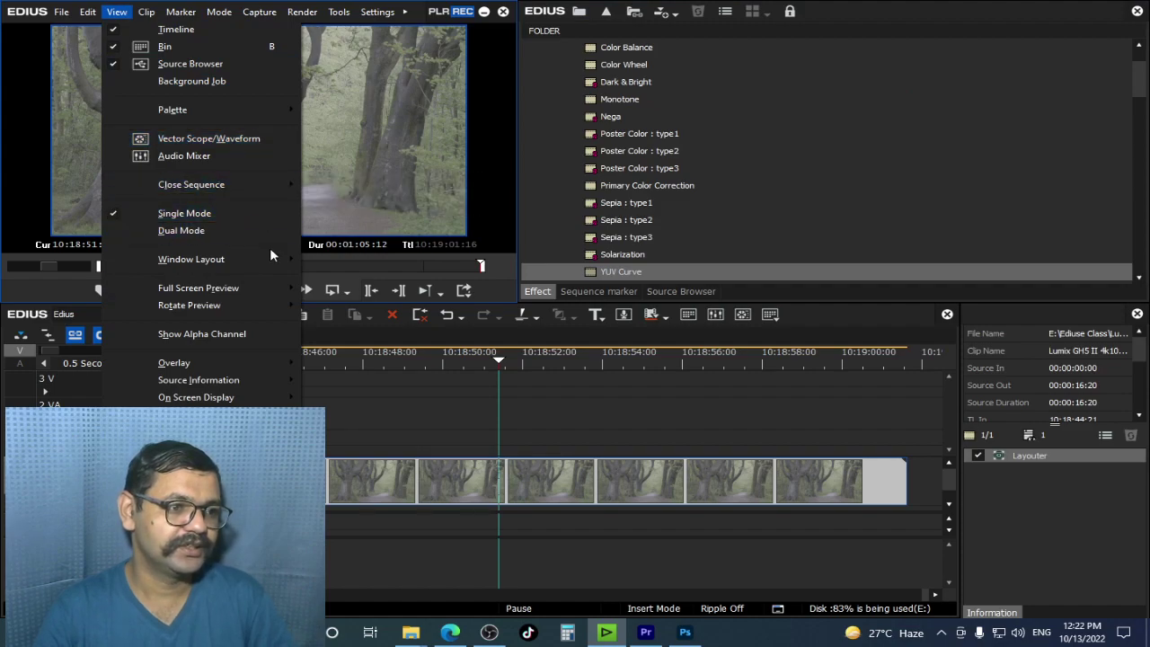
mouse_move(272, 258)
click(402, 259)
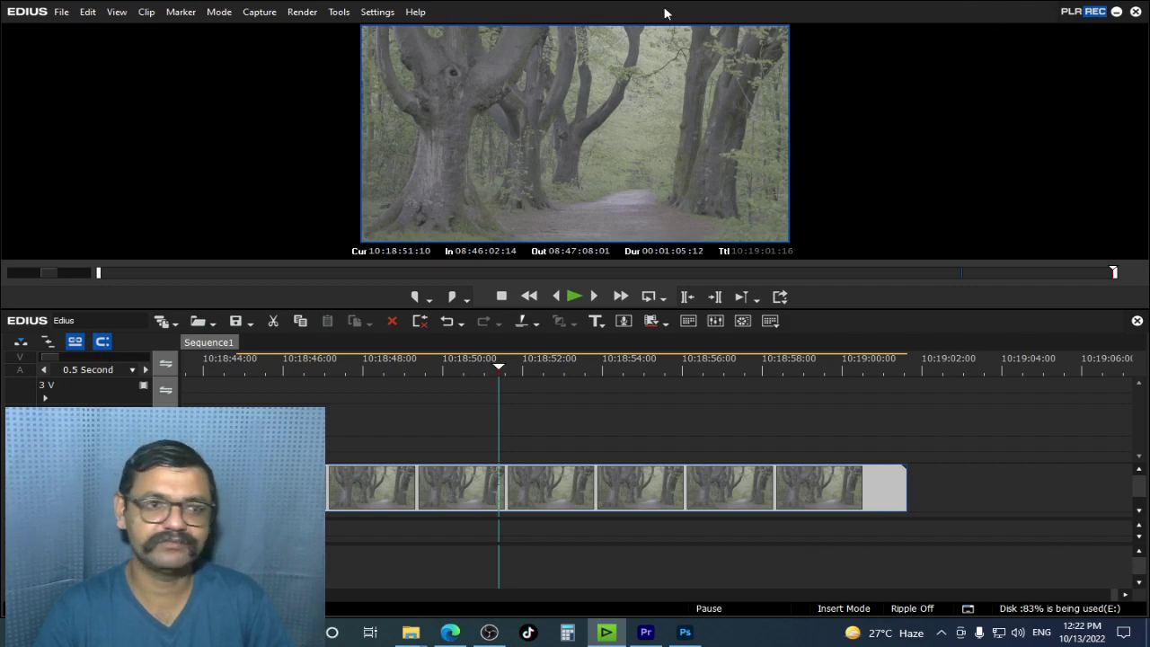
Step: Restore a window layout that shows the Bin and Effect palettes beside the preview
click(90, 12)
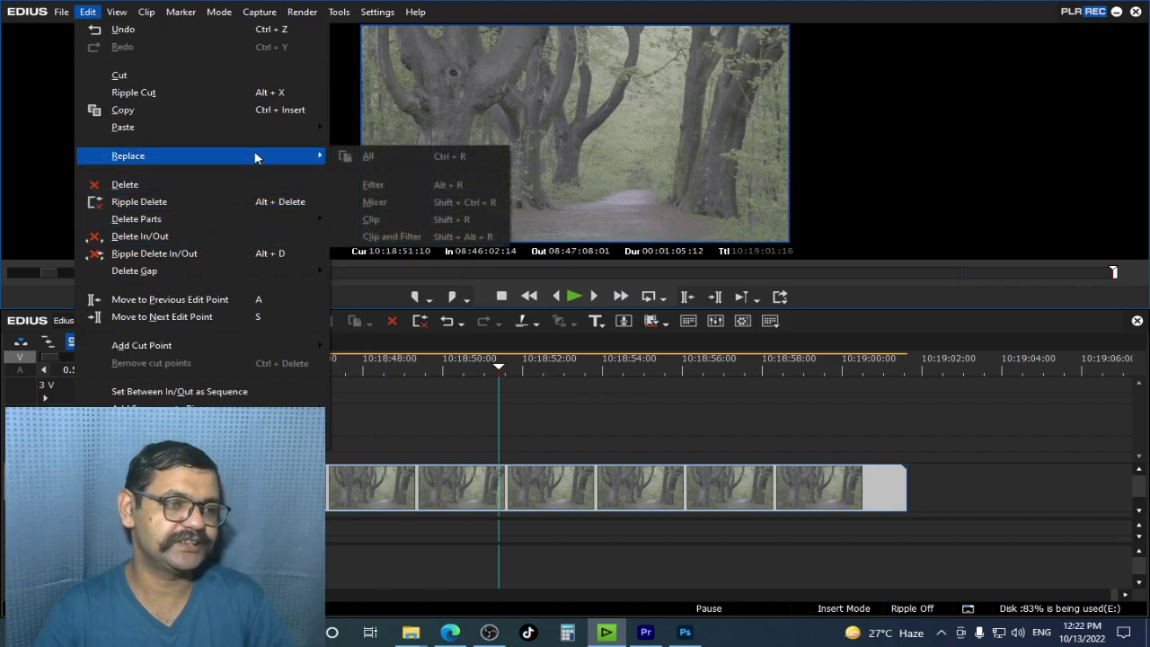
mouse_move(135, 18)
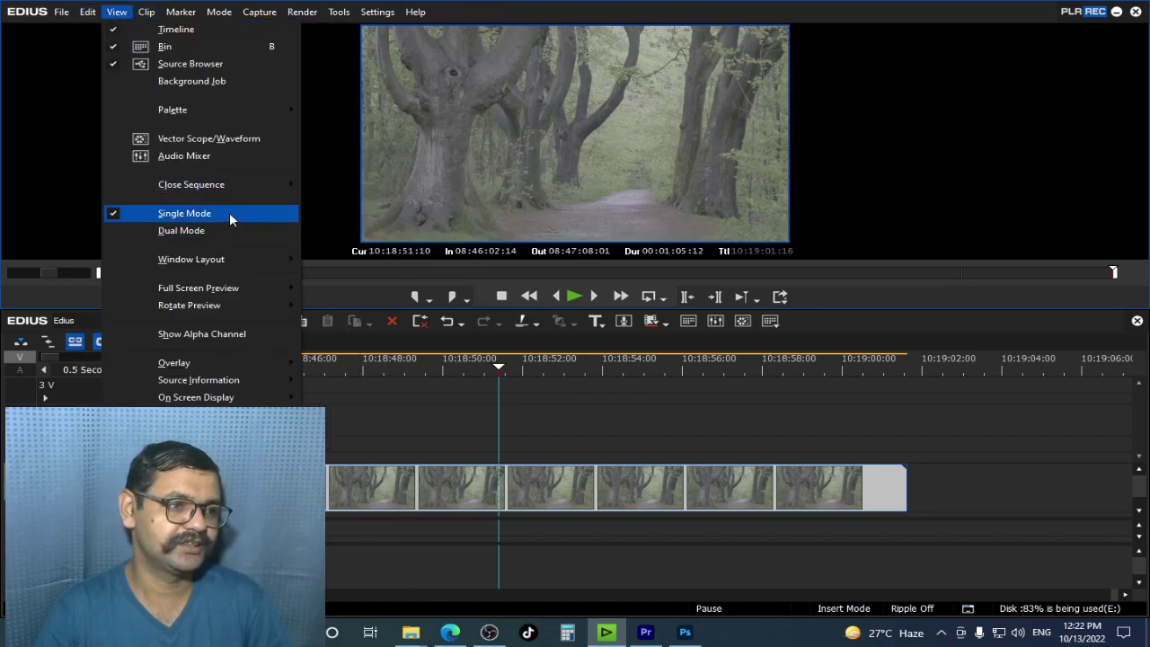
mouse_move(256, 260)
mouse_move(387, 290)
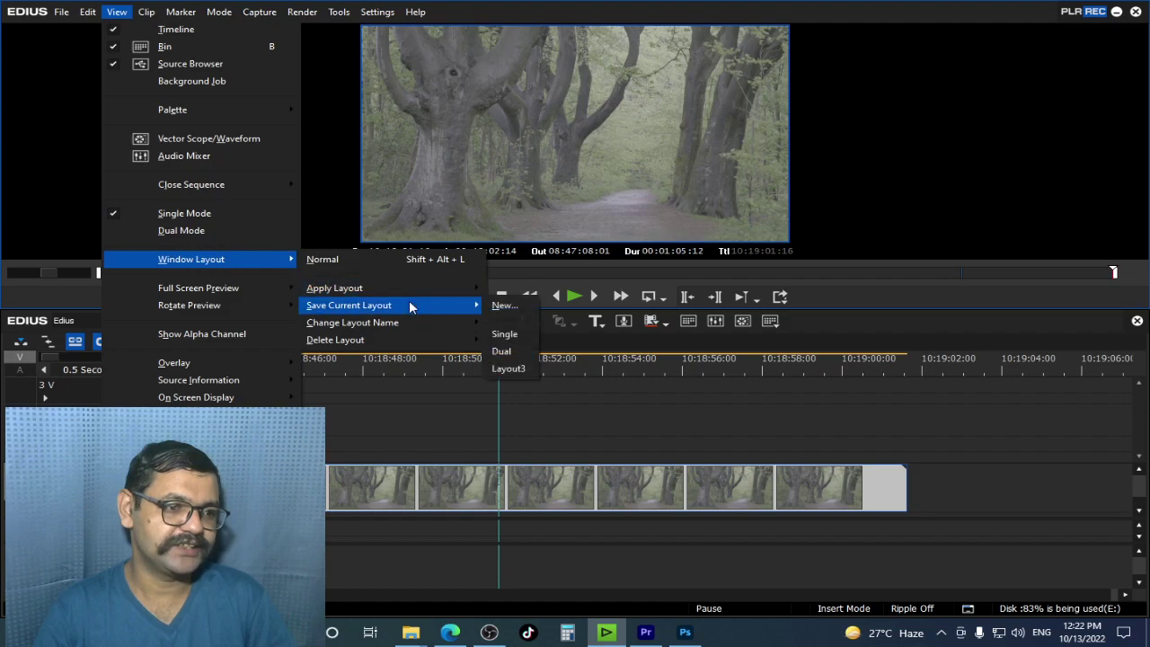
click(530, 309)
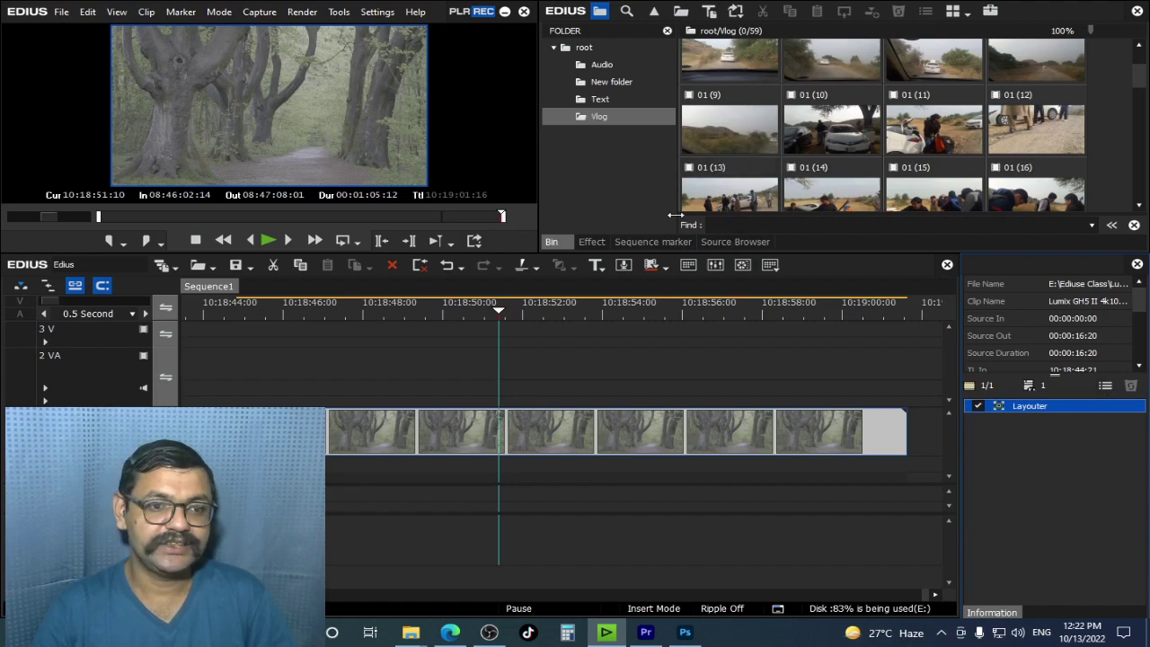
Step: Create a still image from the forest clip's frame at 10:18:54:01 with the end of the Vlog bin in view
drag(1143, 86, 1135, 215)
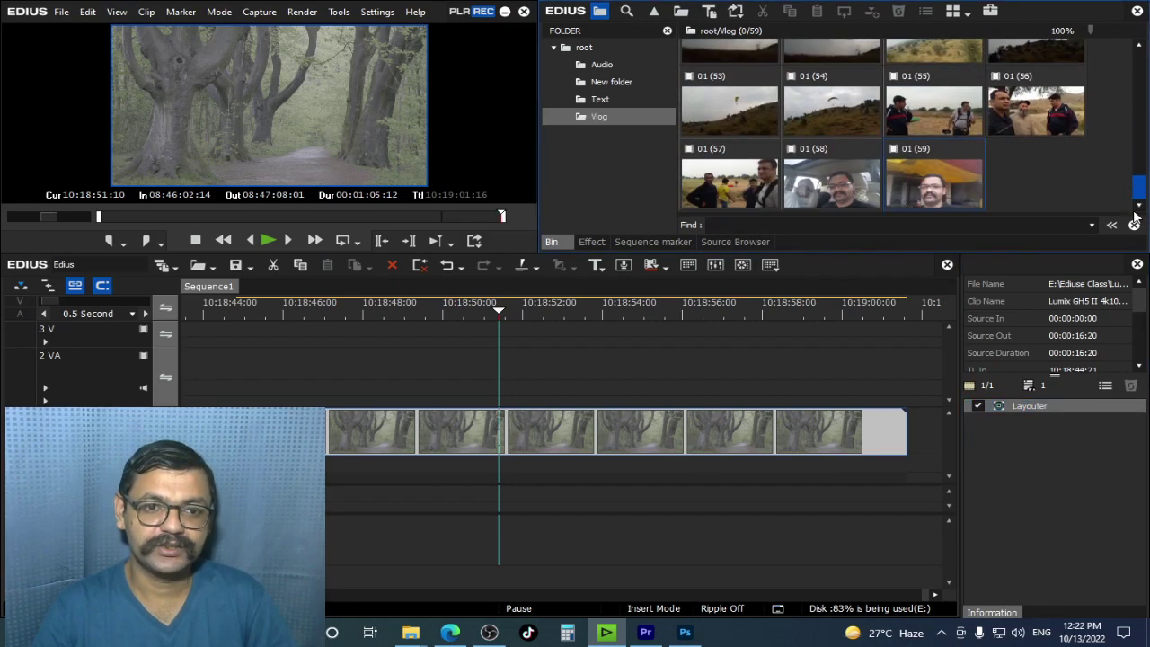
click(604, 310)
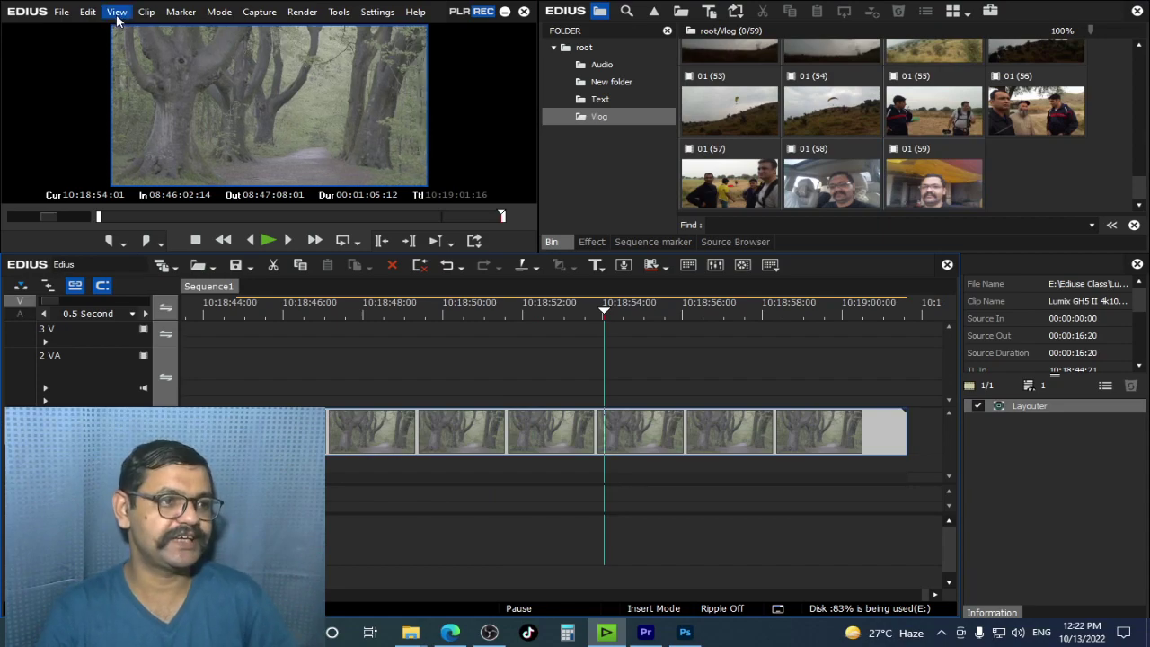
click(185, 15)
mouse_move(147, 12)
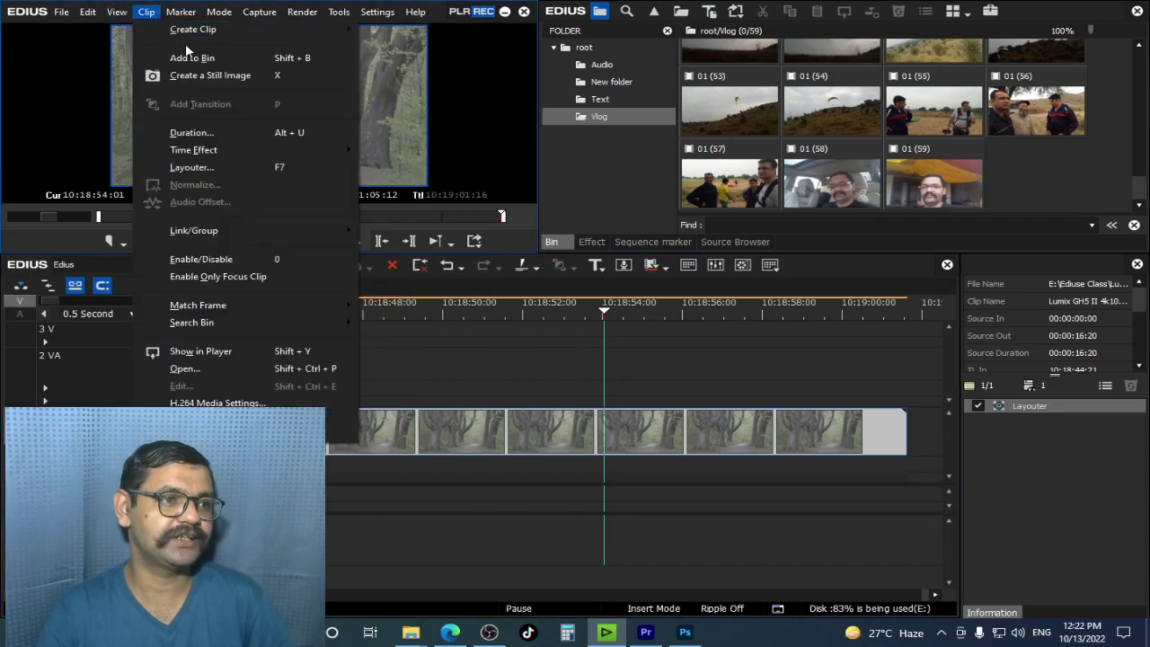
click(337, 79)
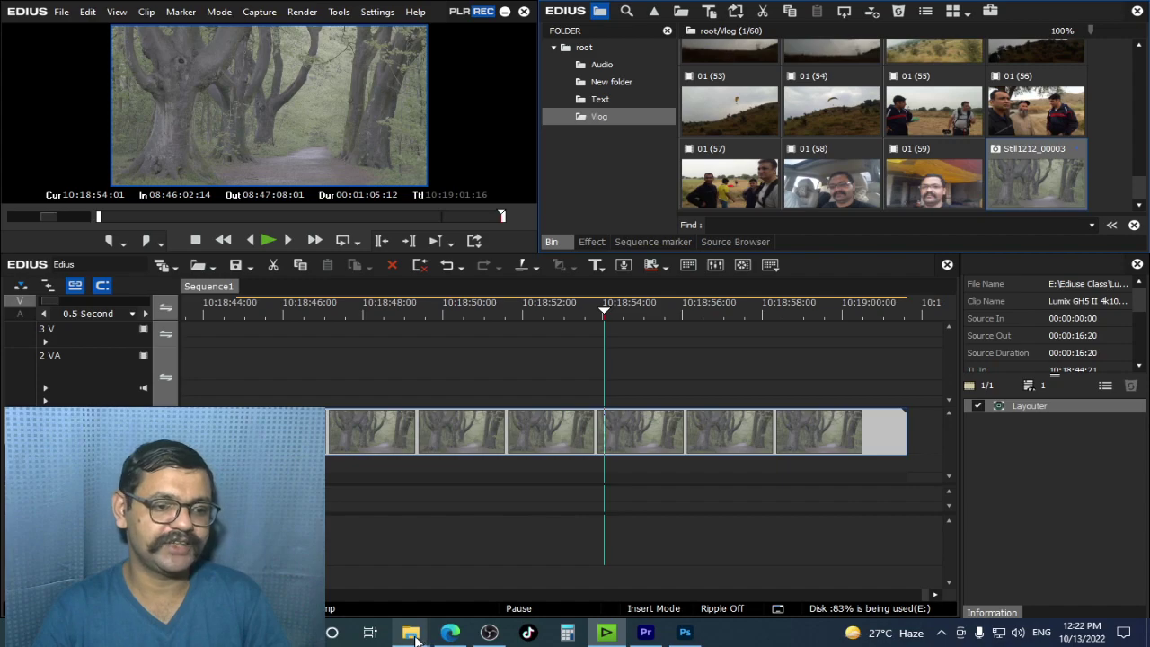
Step: Switch to File Explorer and locate the saved still images in Ediuse Class > Project > Edius on New Volume (E:)
mouse_move(415, 636)
click(472, 555)
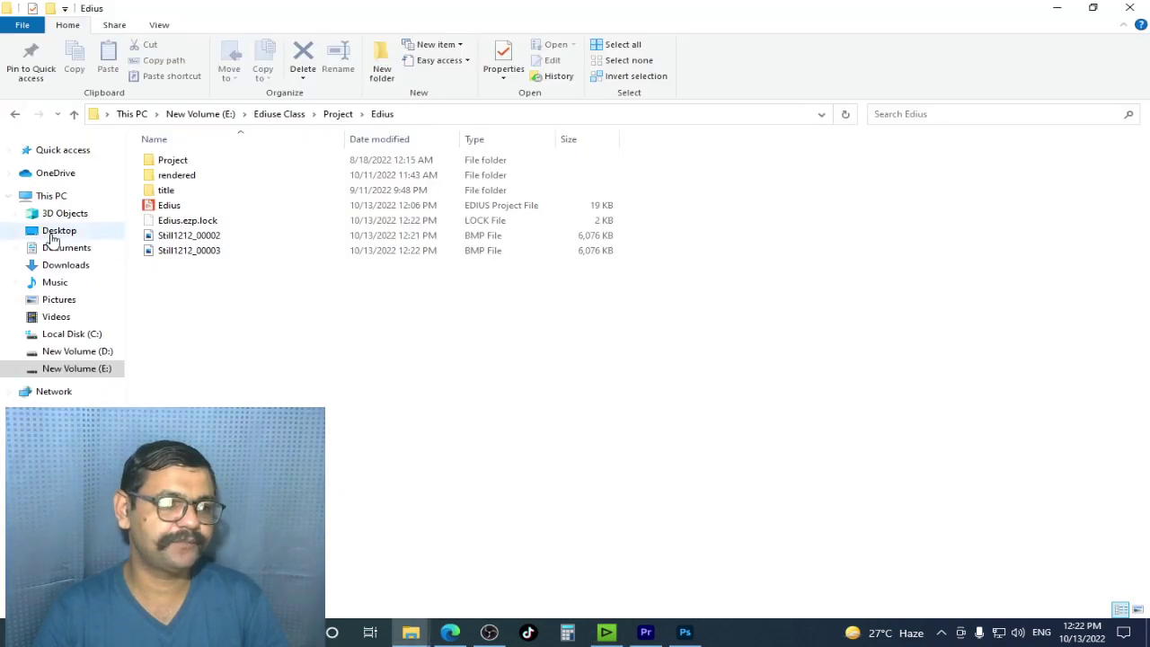
click(74, 114)
click(74, 114)
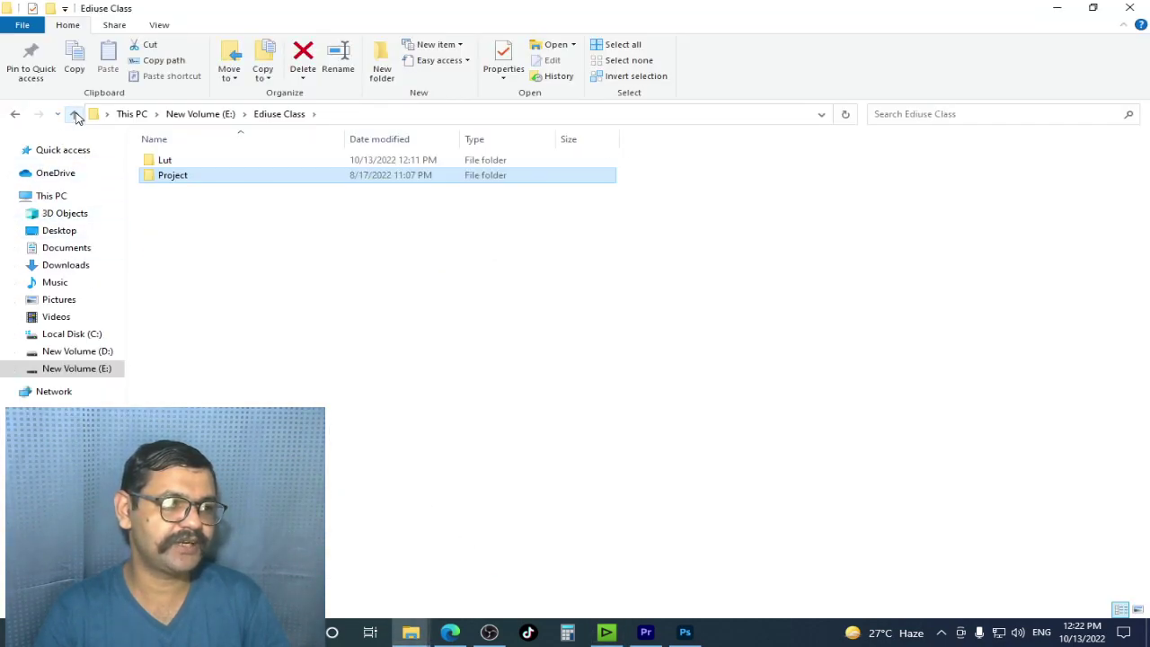
double_click(176, 176)
double_click(165, 162)
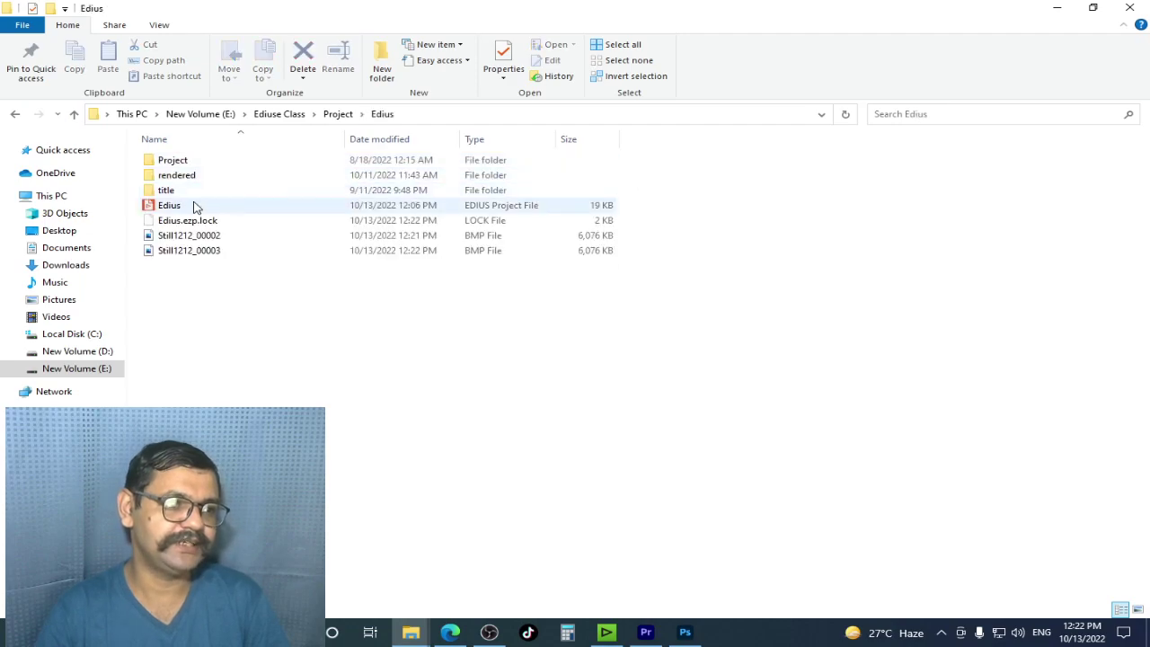
Step: Preview Still1212_00002, close the viewer, and open that still in Photoshop
double_click(188, 236)
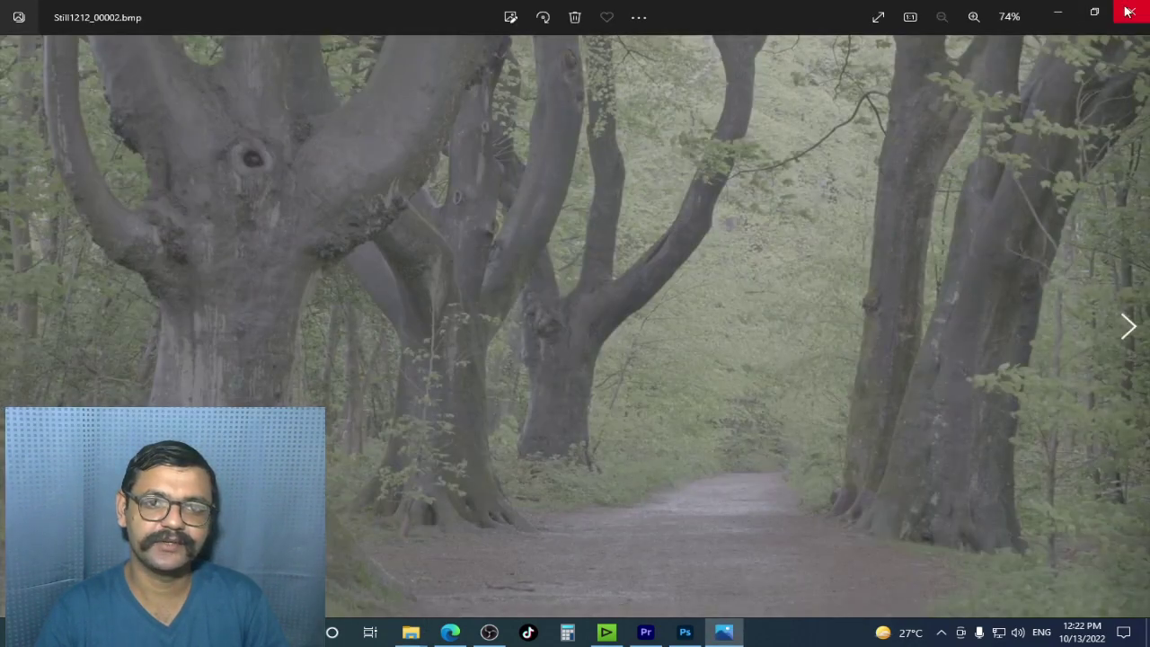
click(1131, 11)
shift+click(177, 251)
ctrl+click(177, 256)
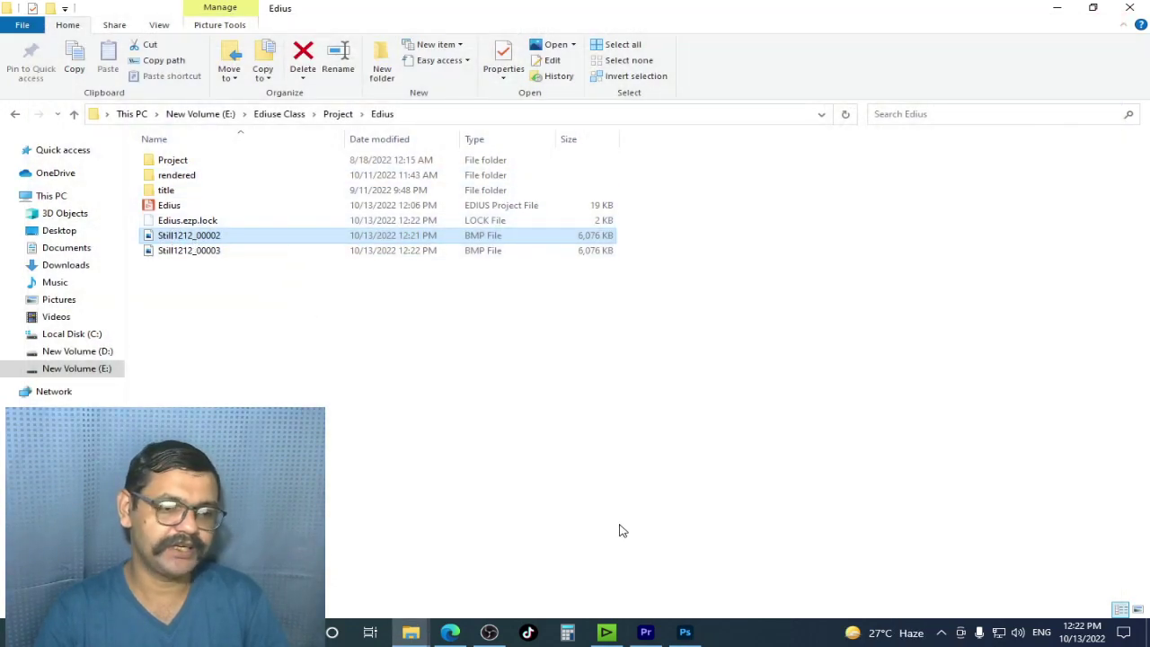
drag(222, 239, 582, 385)
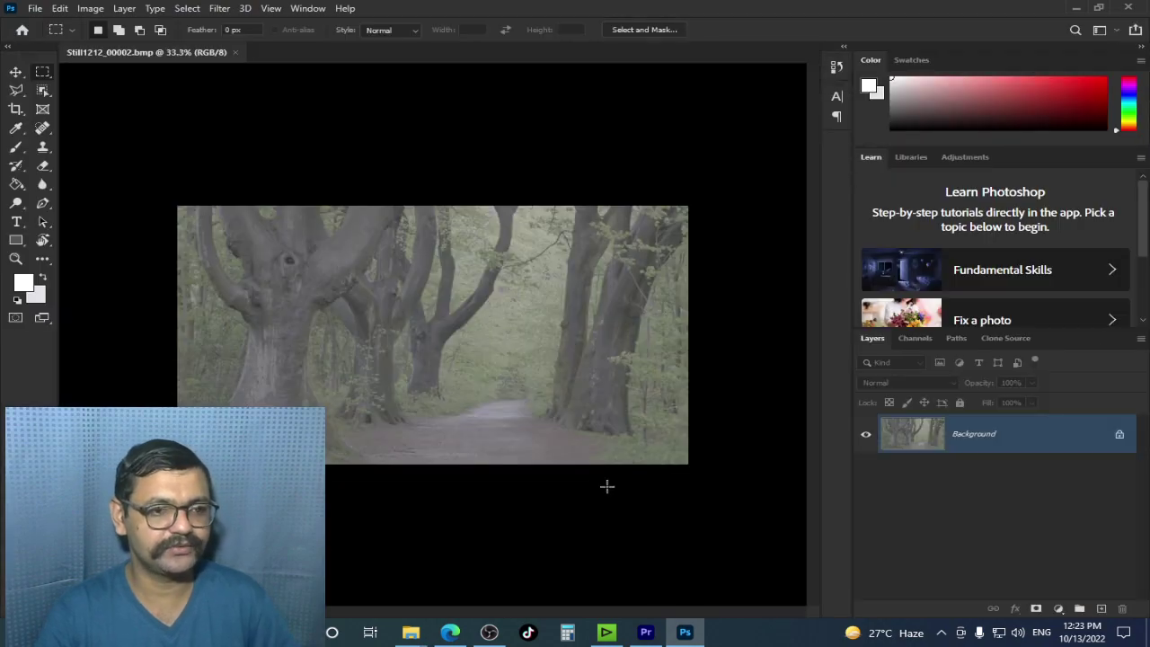
Step: Switch back to File Explorer, check the contents of the rendered folder, and permanently delete that folder
key(alt+Tab)
click(178, 176)
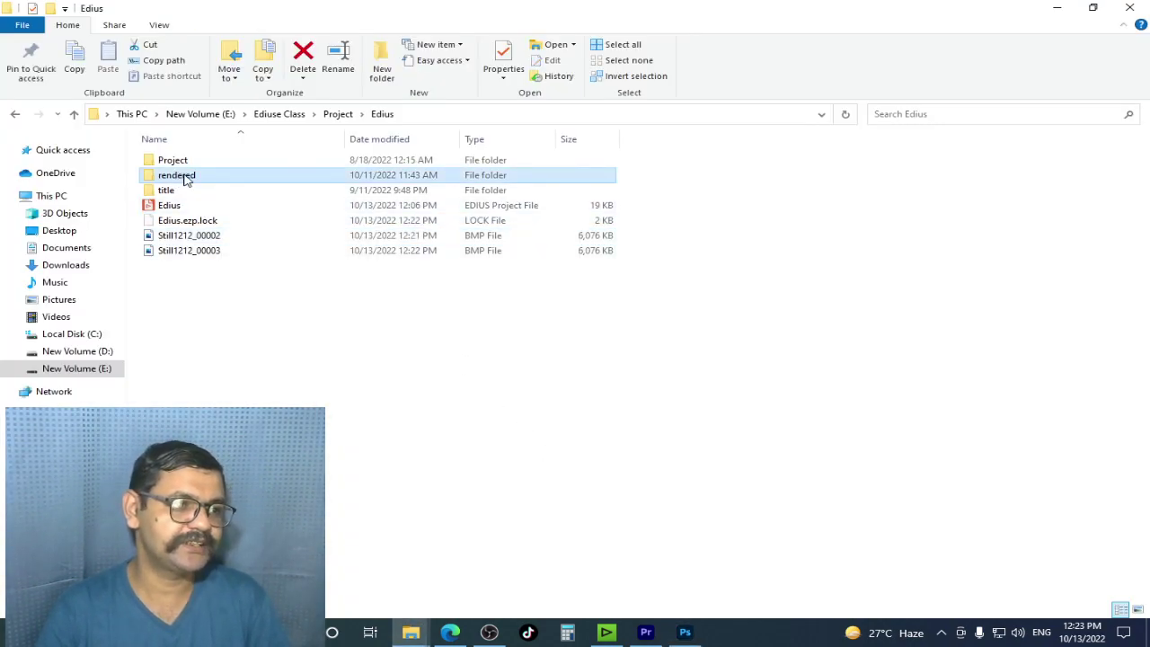
double_click(225, 180)
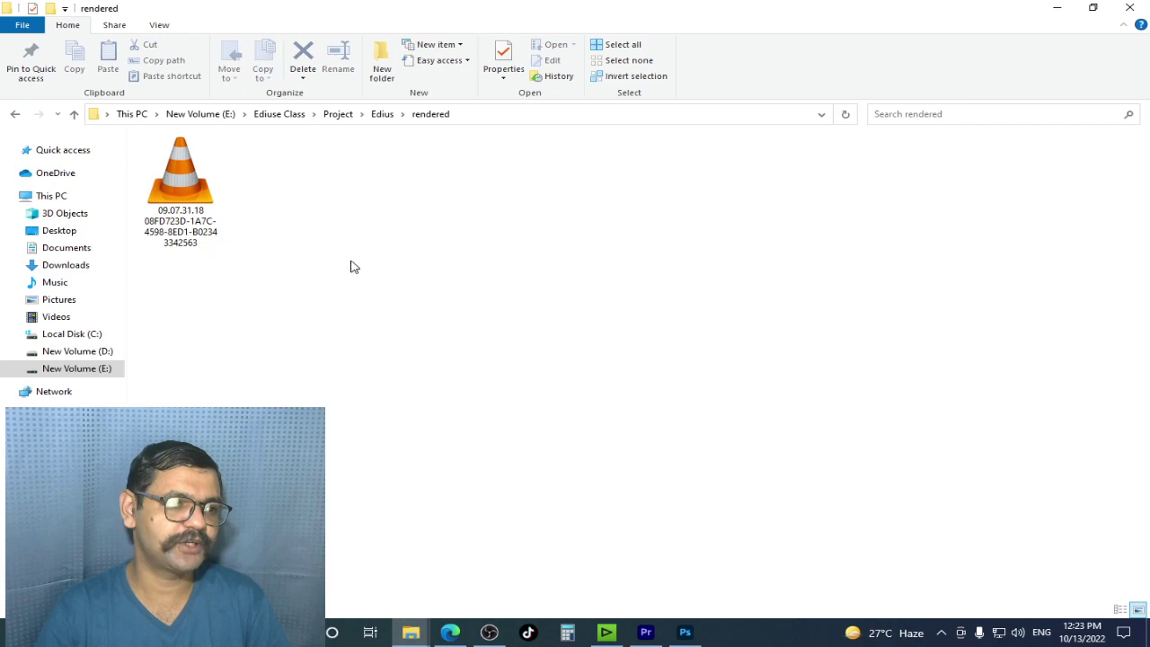
click(75, 115)
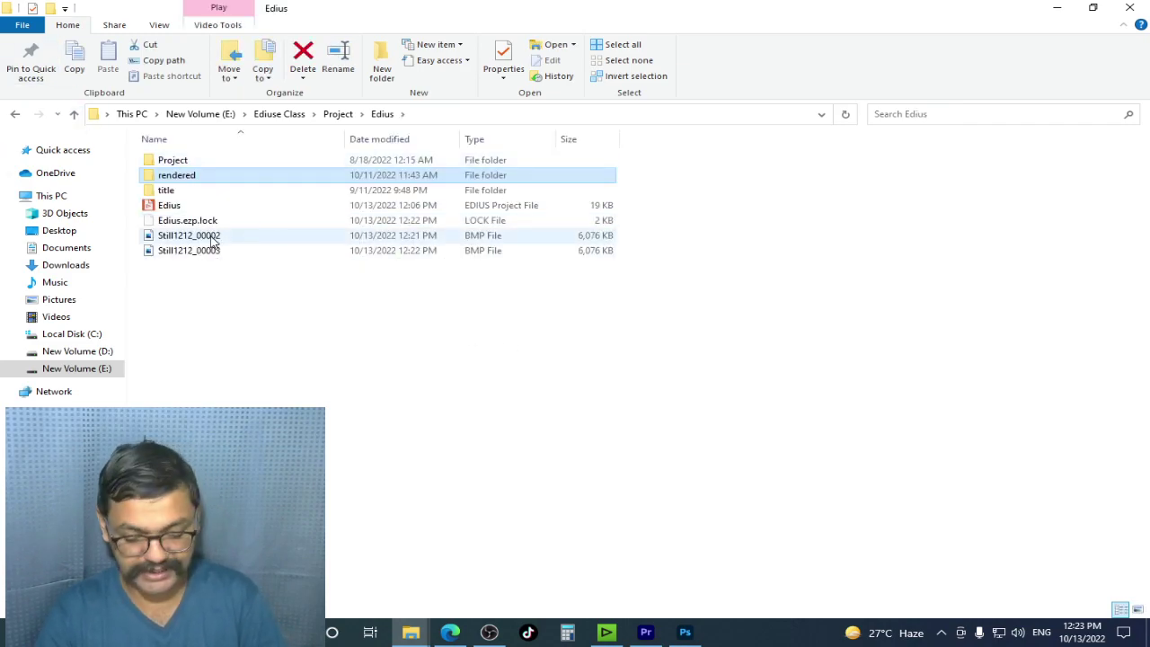
key(shift+Delete)
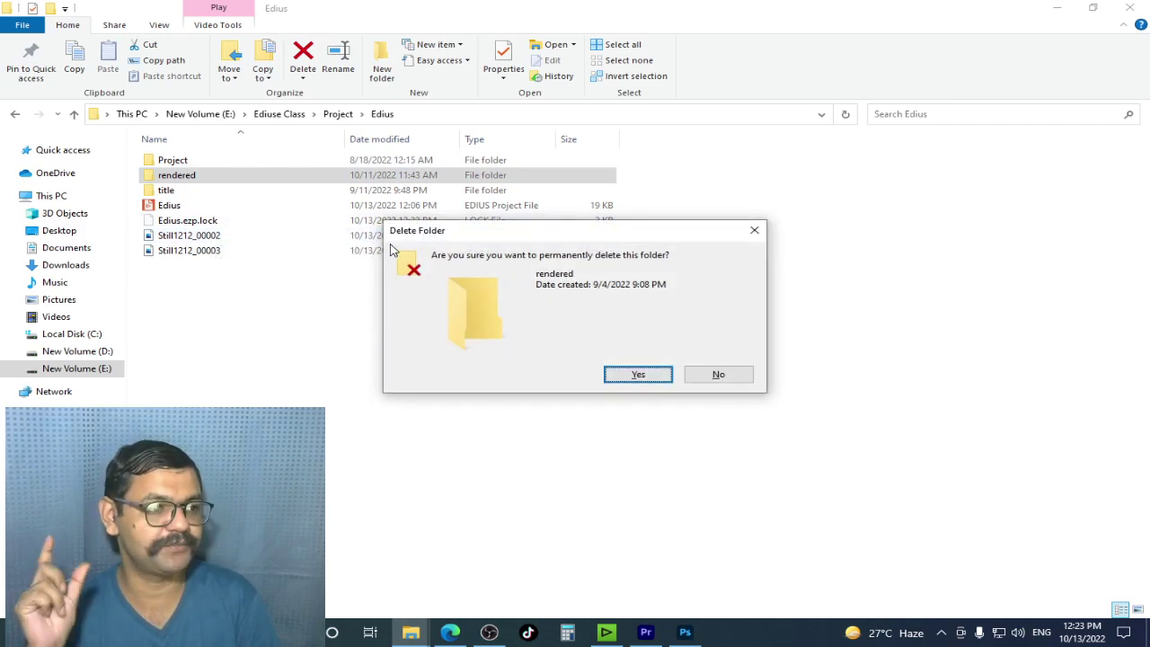
key(Escape)
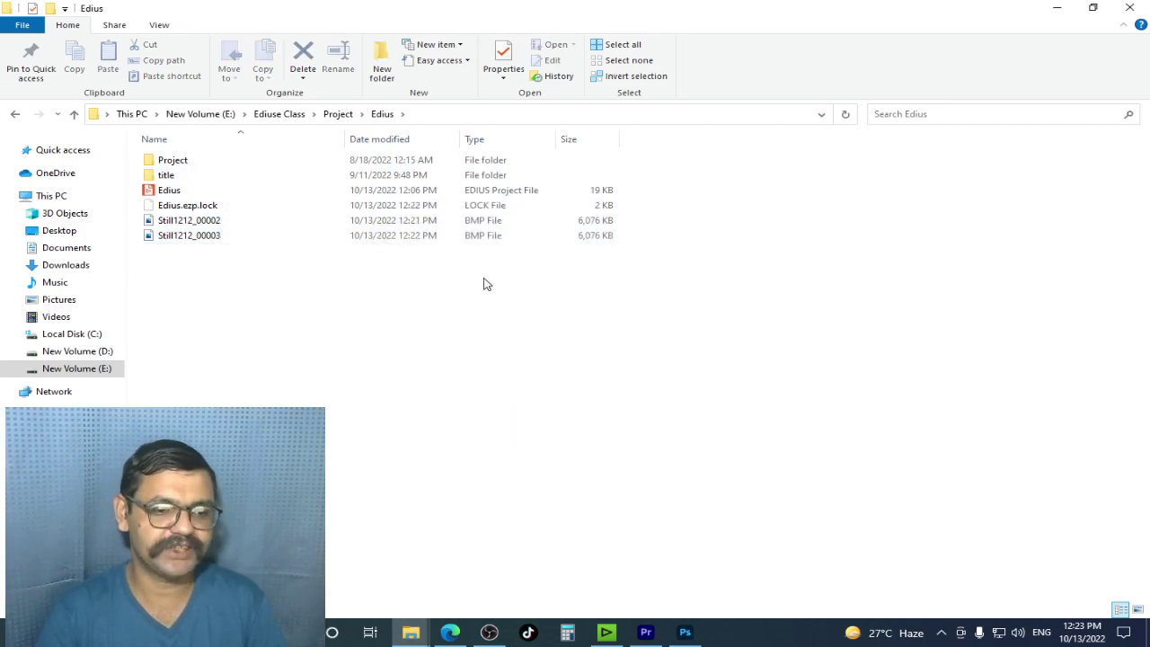
Step: Switch to Photoshop and add a Hue/Saturation adjustment layer over the still with saturation raised to about +27
click(685, 632)
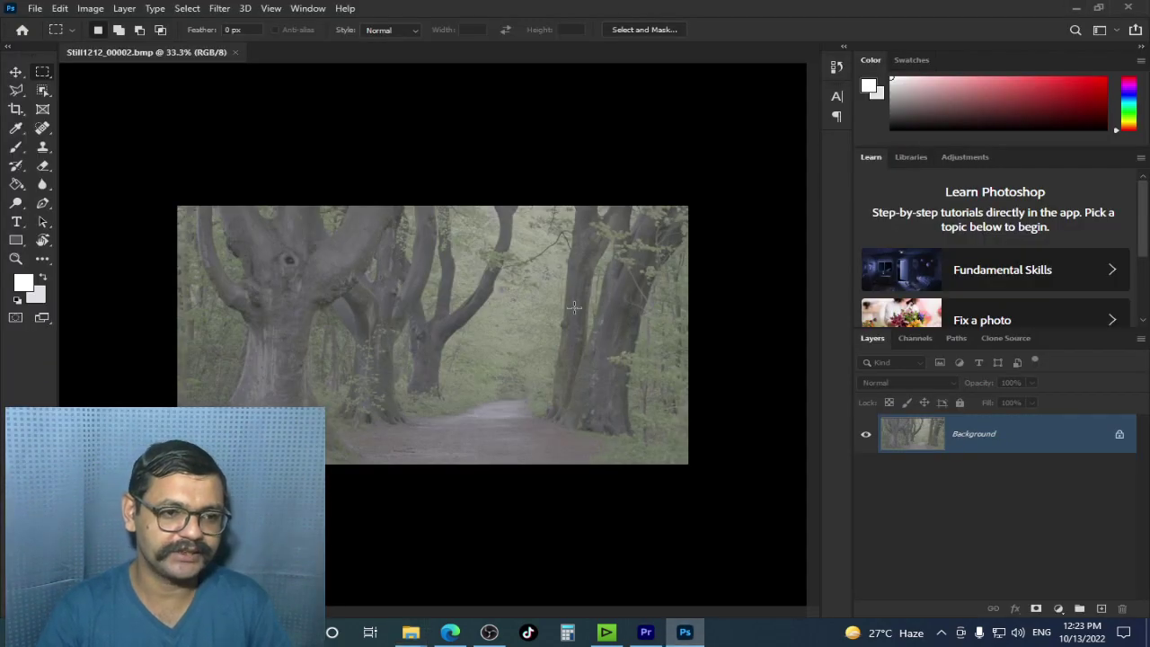
key(ctrl+0)
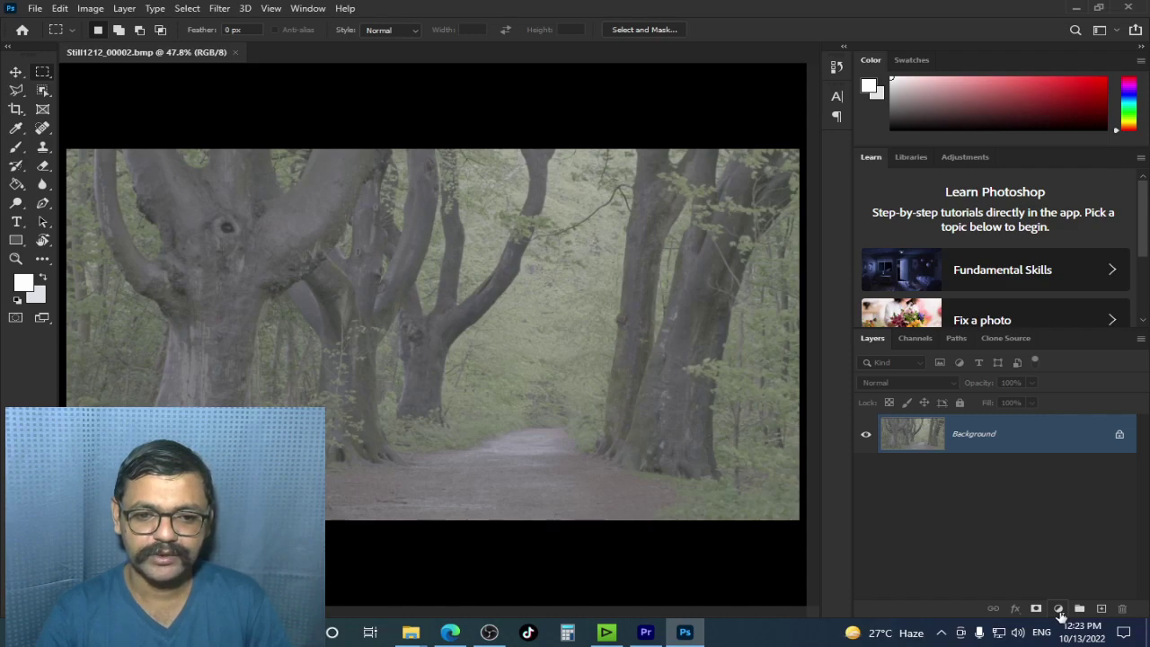
click(1059, 609)
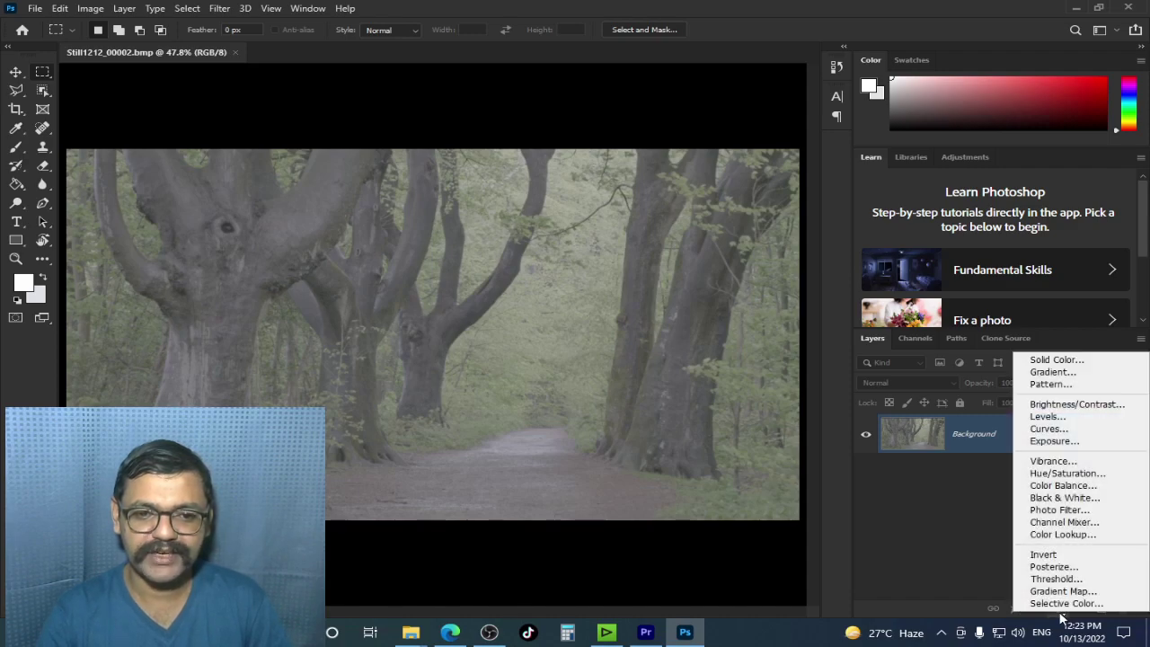
click(1123, 477)
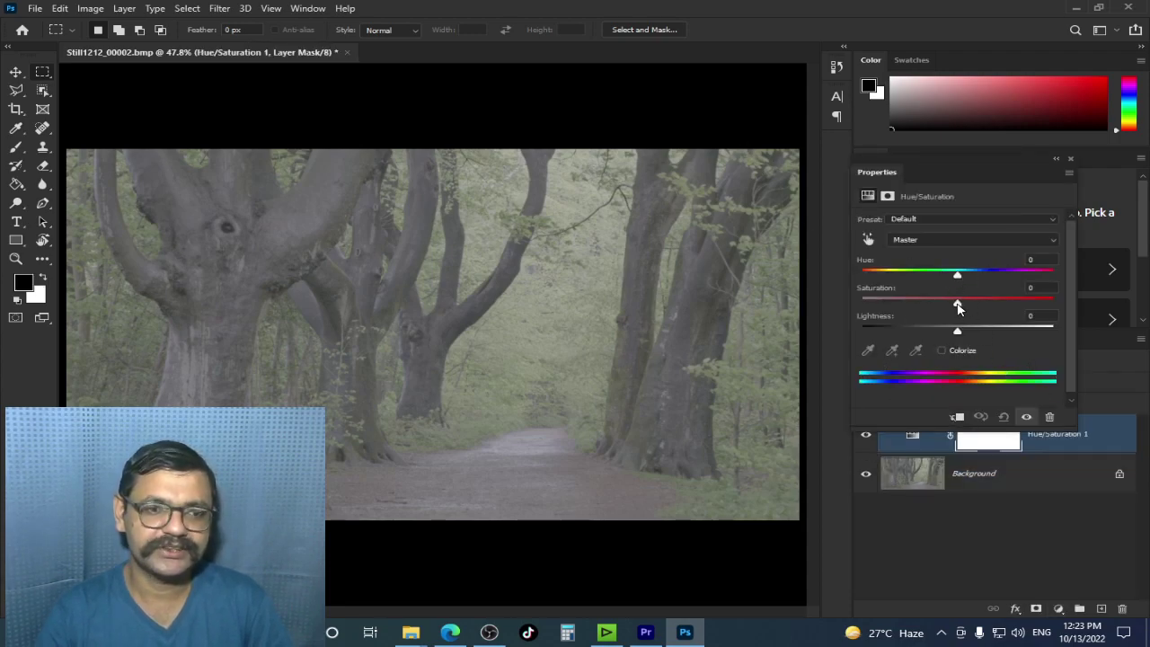
drag(967, 309, 979, 309)
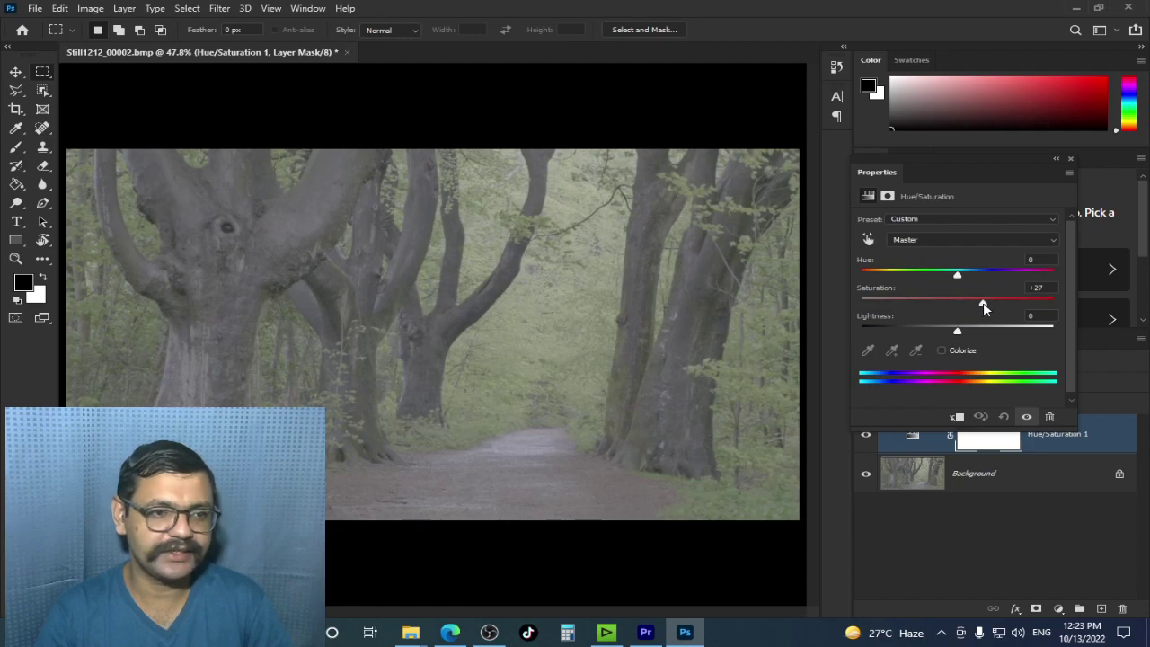
click(1012, 559)
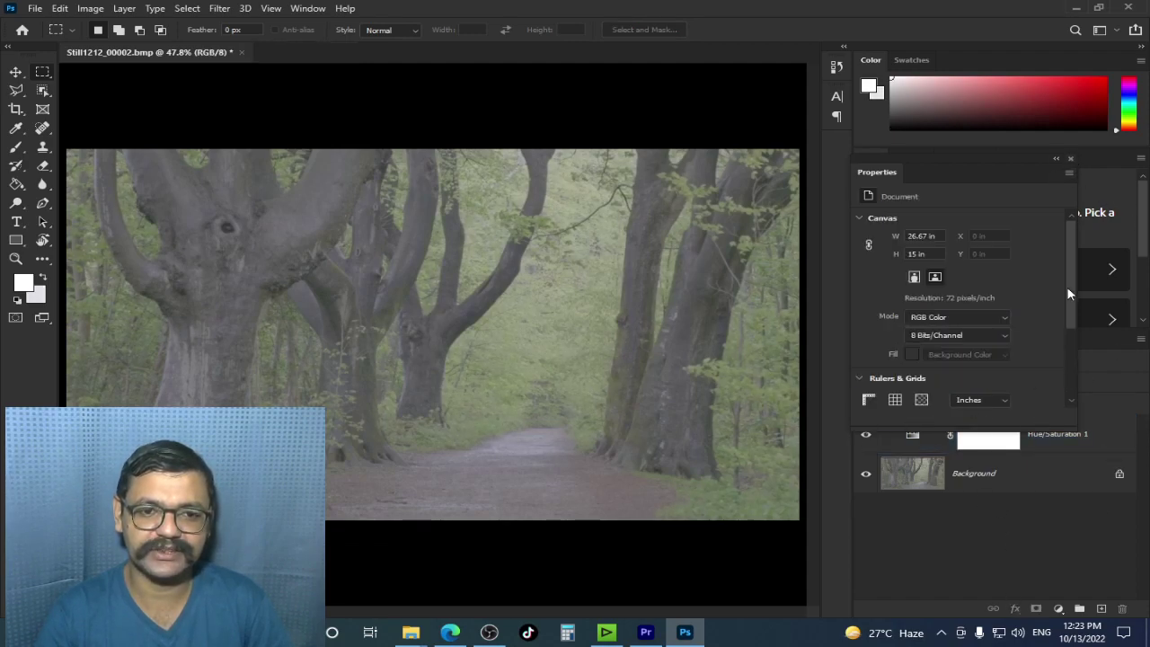
Step: Add a Curves adjustment layer with a gentle RGB S-curve that darkens the shadows and lifts the highlights
click(1060, 610)
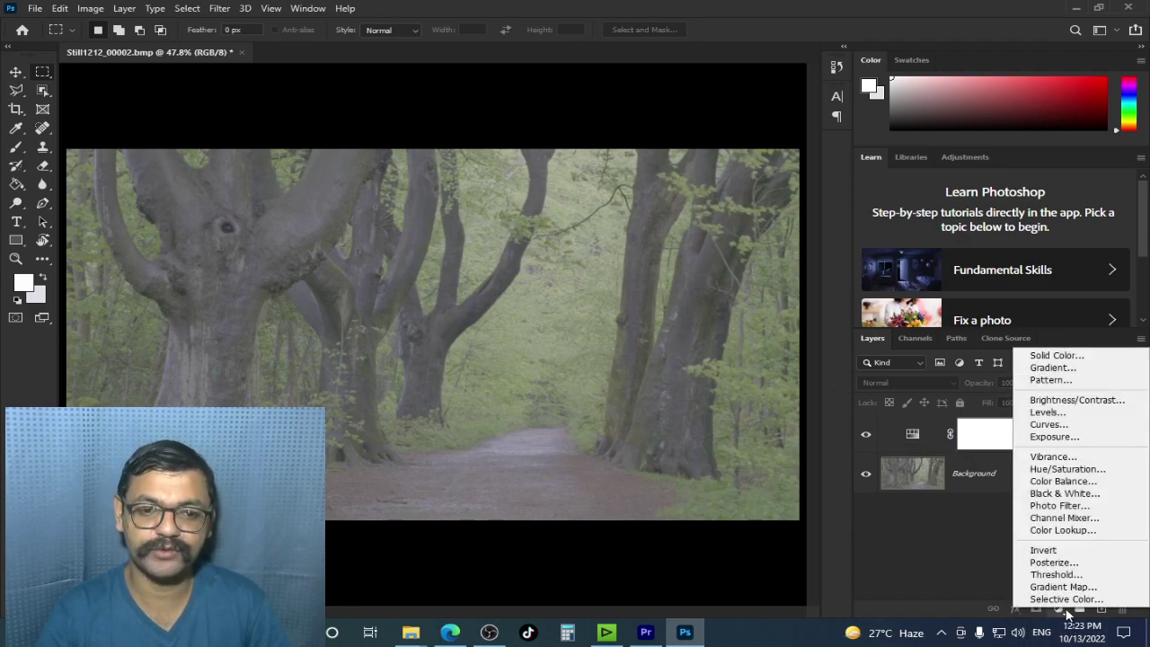
click(1108, 424)
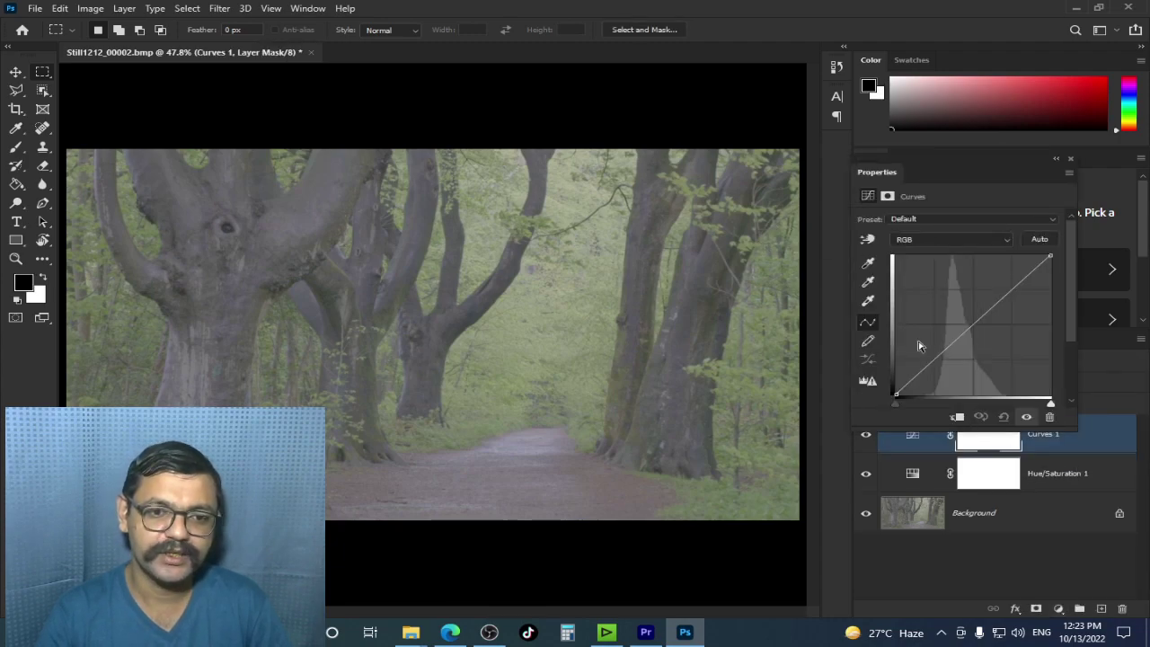
drag(932, 358, 939, 365)
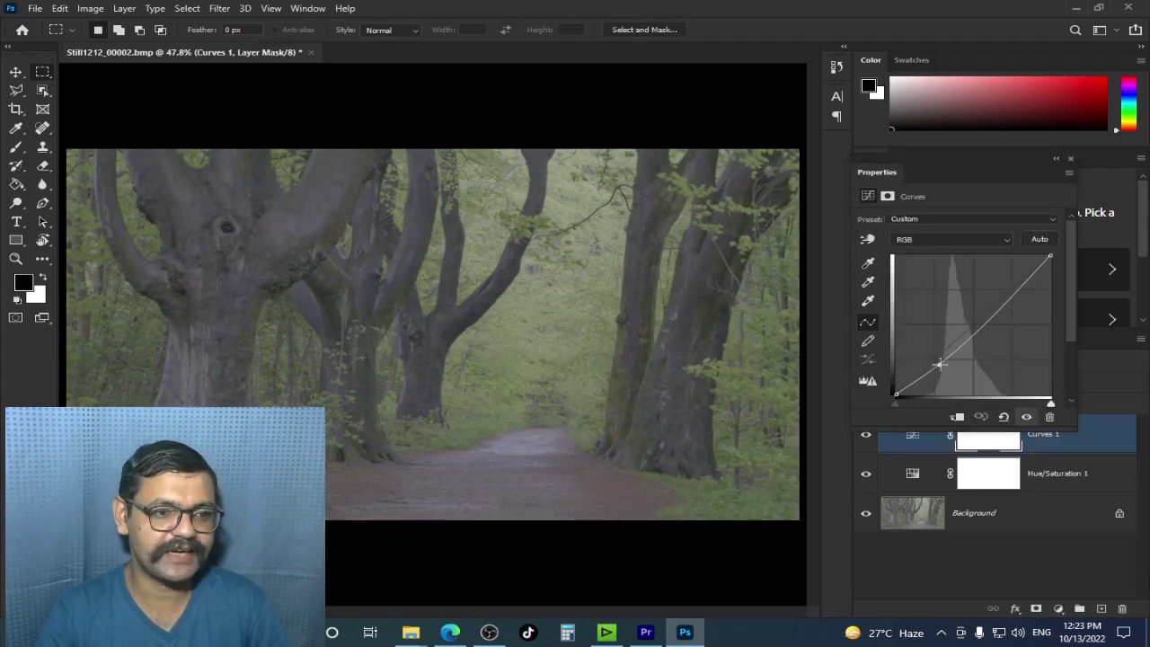
drag(1012, 296, 1004, 290)
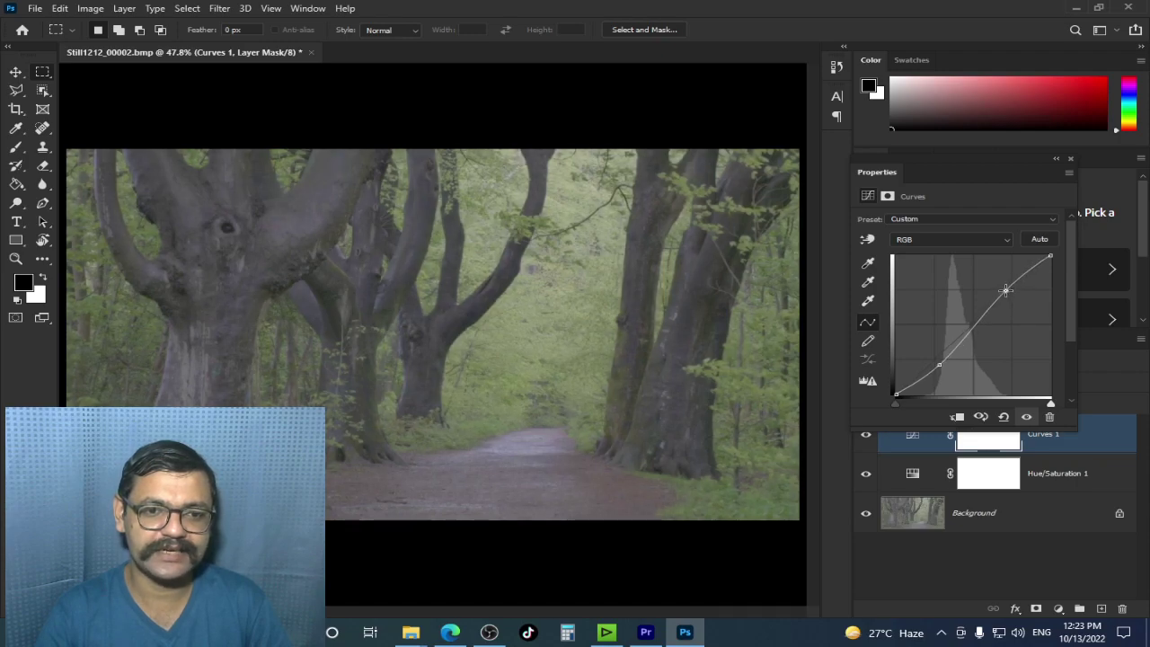
drag(935, 364, 942, 367)
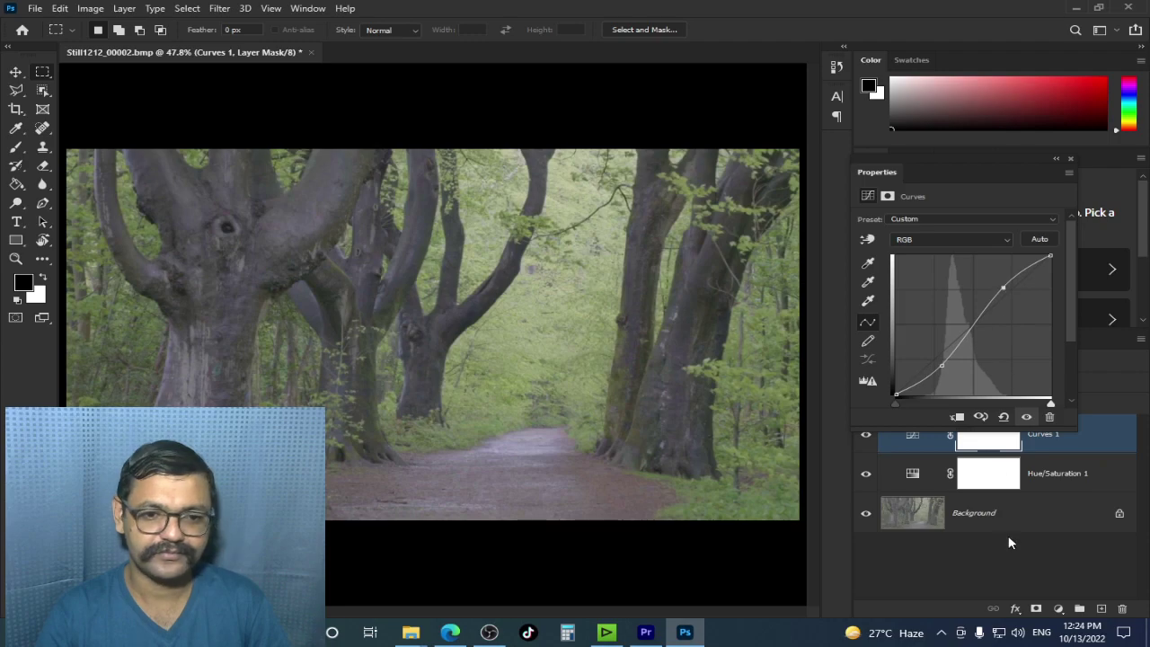
click(1008, 533)
Step: Add a Brightness/Contrast adjustment layer above the curves and increase the image's brightness and contrast
click(1058, 609)
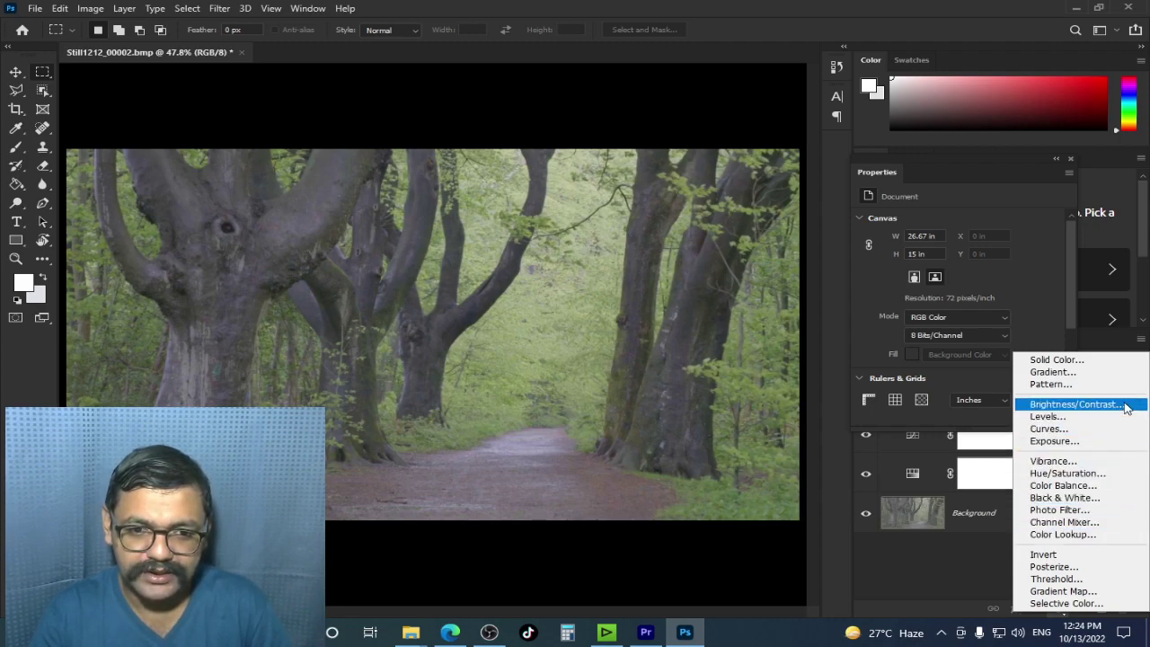
click(1074, 404)
drag(958, 262, 985, 297)
click(884, 590)
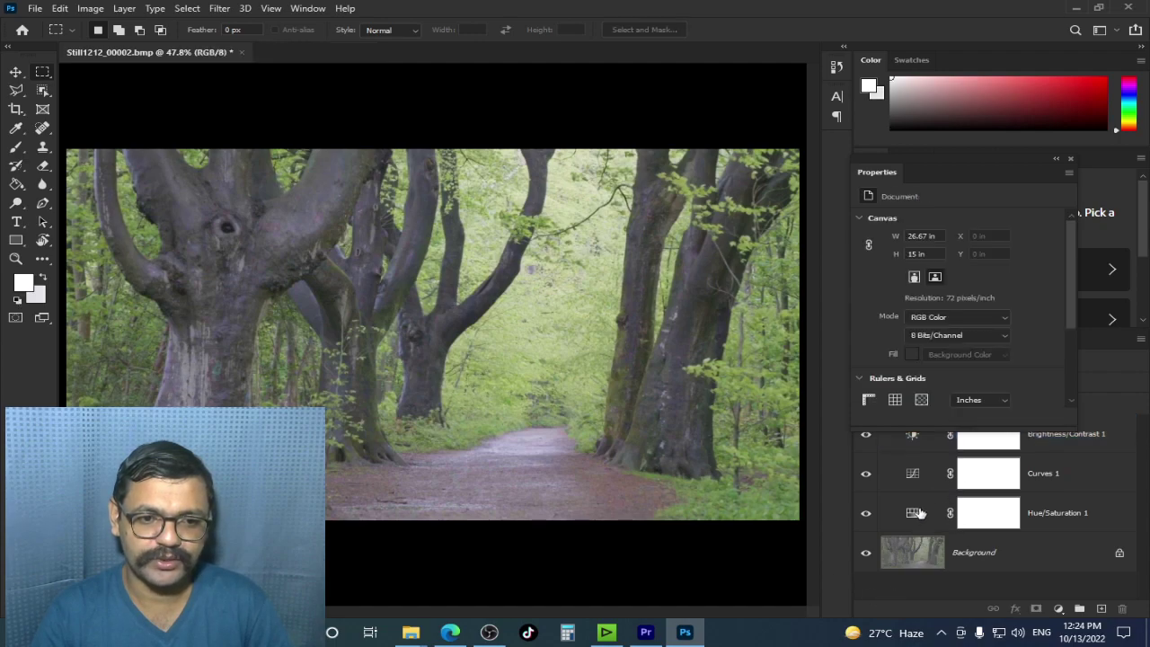
Step: Adjust the Hue/Saturation layer to saturation +58 and lightness -2, try a hue shift, and set hue back to 0
click(926, 512)
drag(998, 307, 1011, 305)
drag(958, 335, 957, 335)
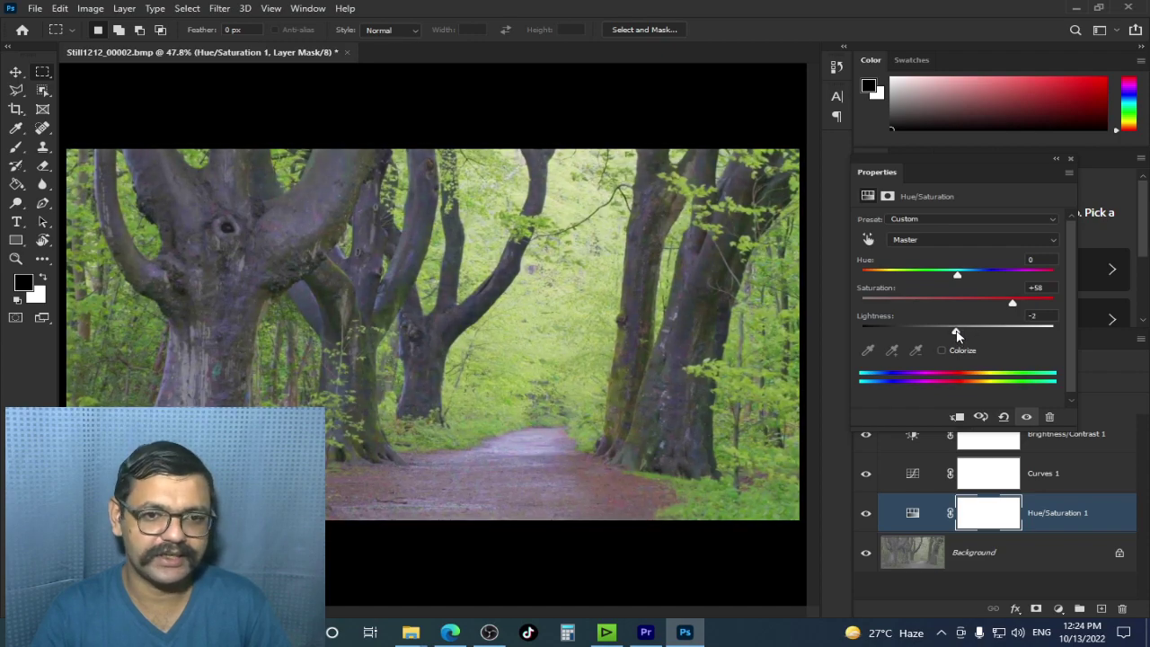
mouse_move(958, 275)
mouse_down()
mouse_move(977, 277)
mouse_move(950, 281)
mouse_up()
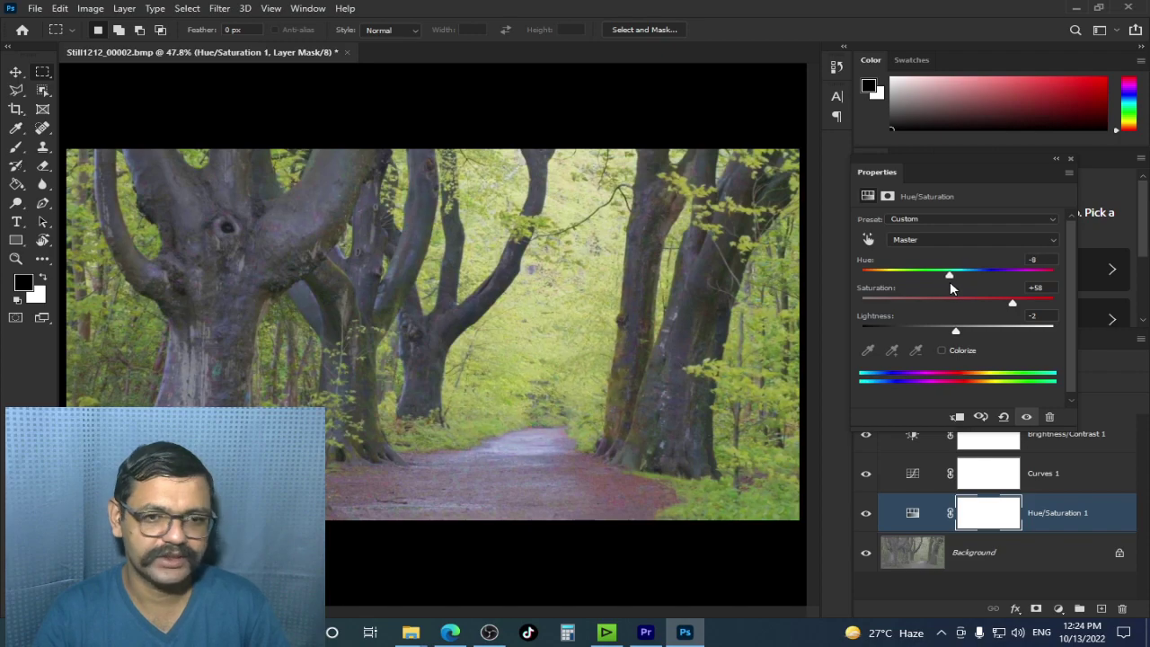
click(1035, 260)
text(0)
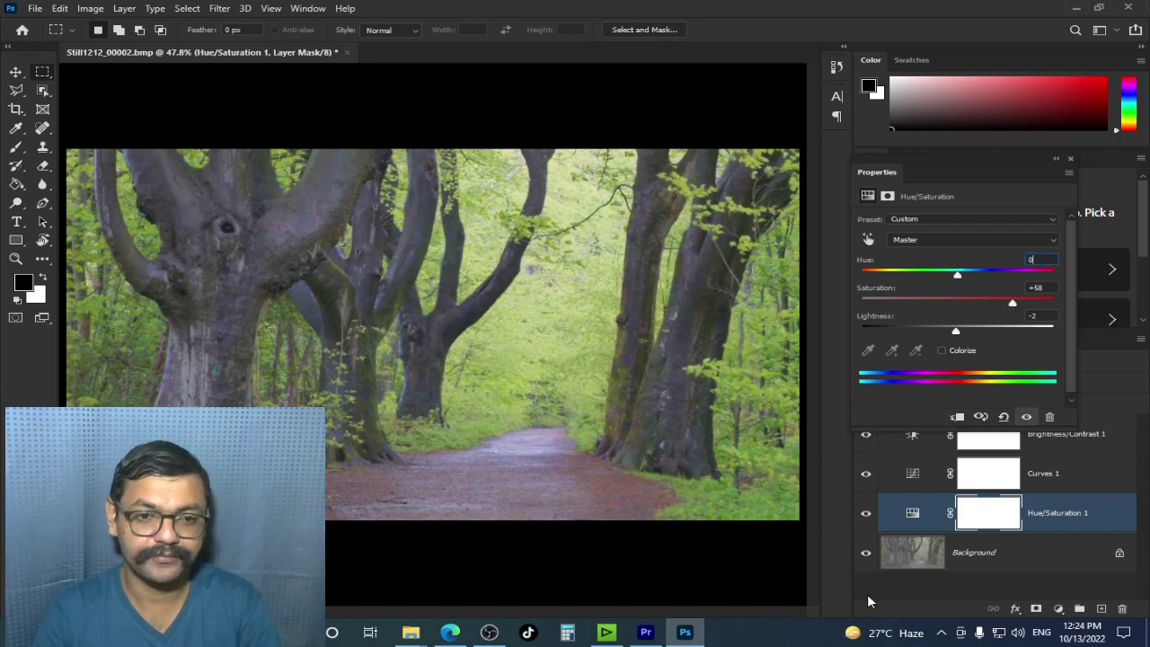
click(1019, 577)
Step: Add an Exposure adjustment layer with exposure +0.28, offset -0.0333 and gamma correction 0.87
click(1059, 608)
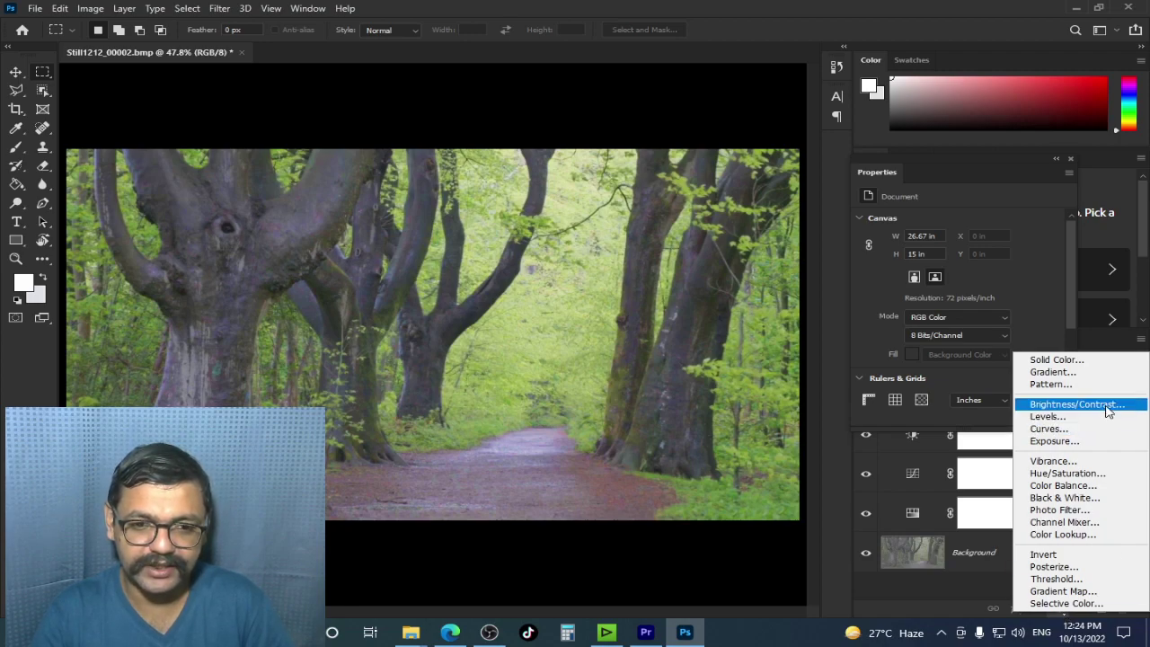
click(1108, 441)
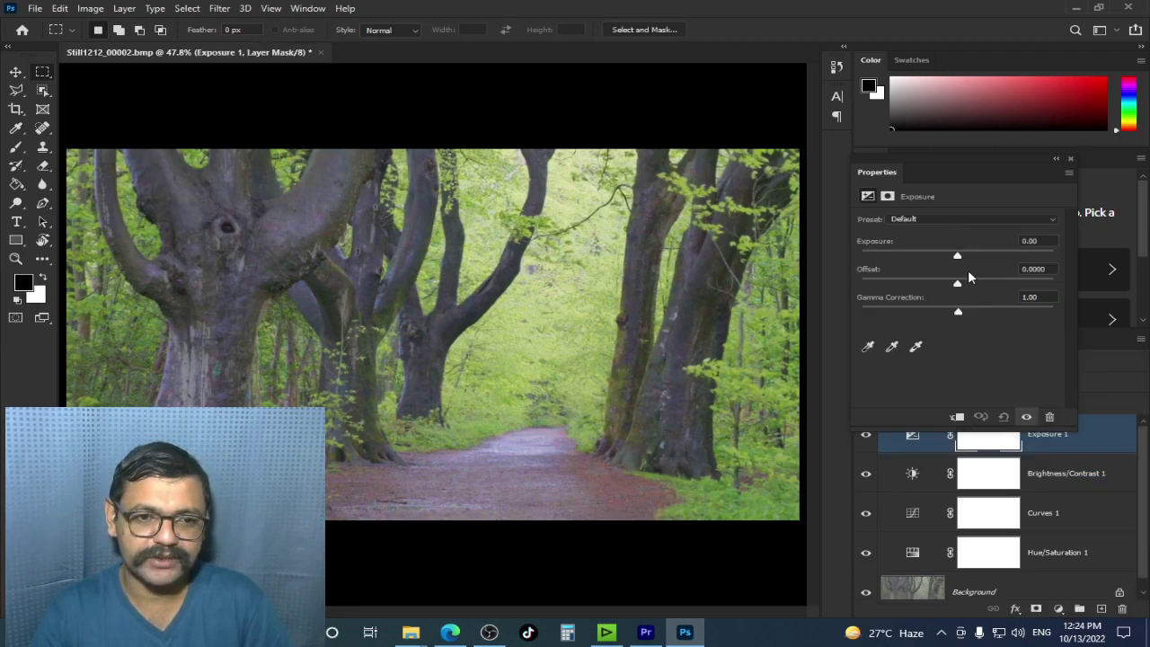
drag(957, 258, 953, 285)
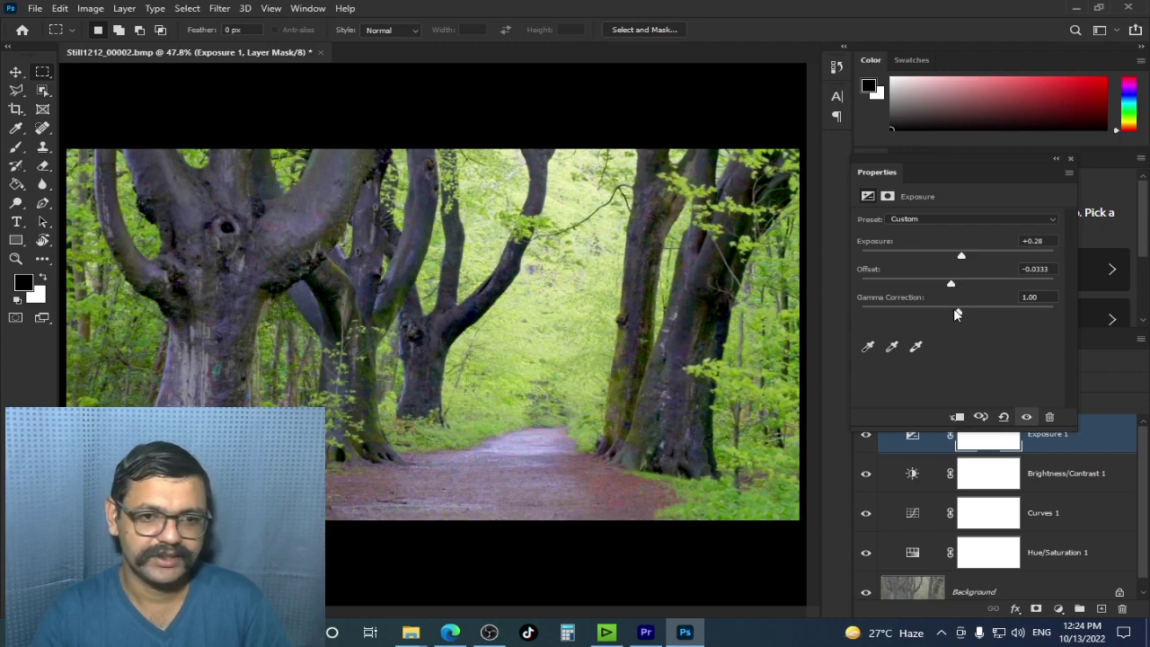
drag(972, 317, 965, 313)
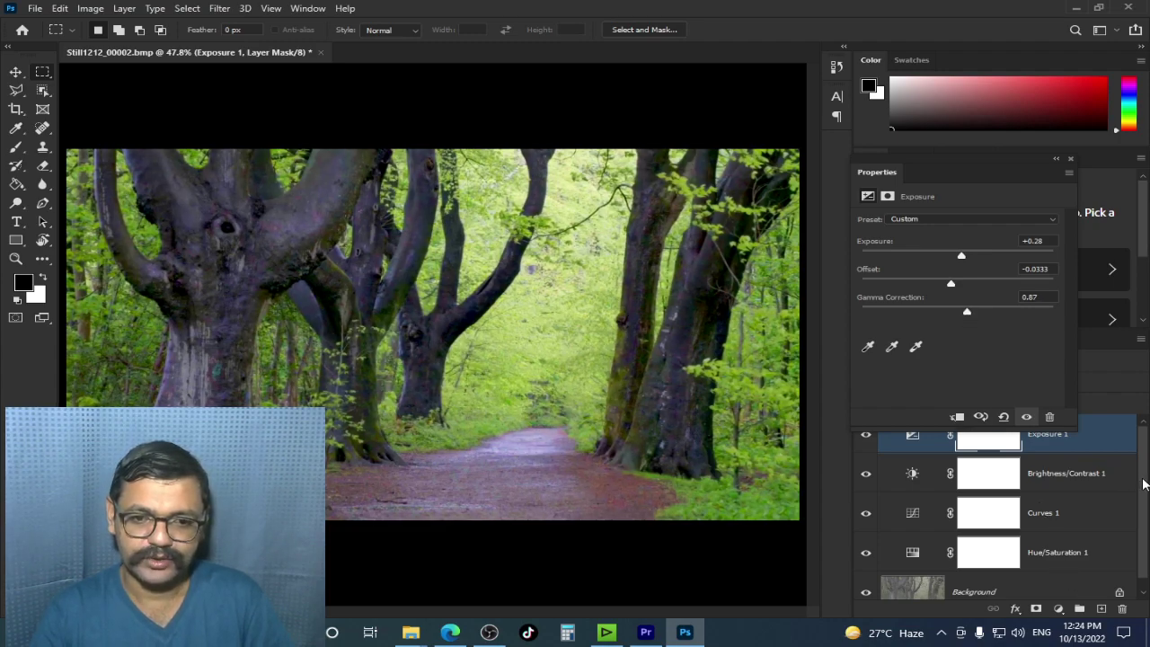
Step: Compare the original still with the graded result using the document history, ending on the latest Exposure modification
scroll(1147, 509, down, 1)
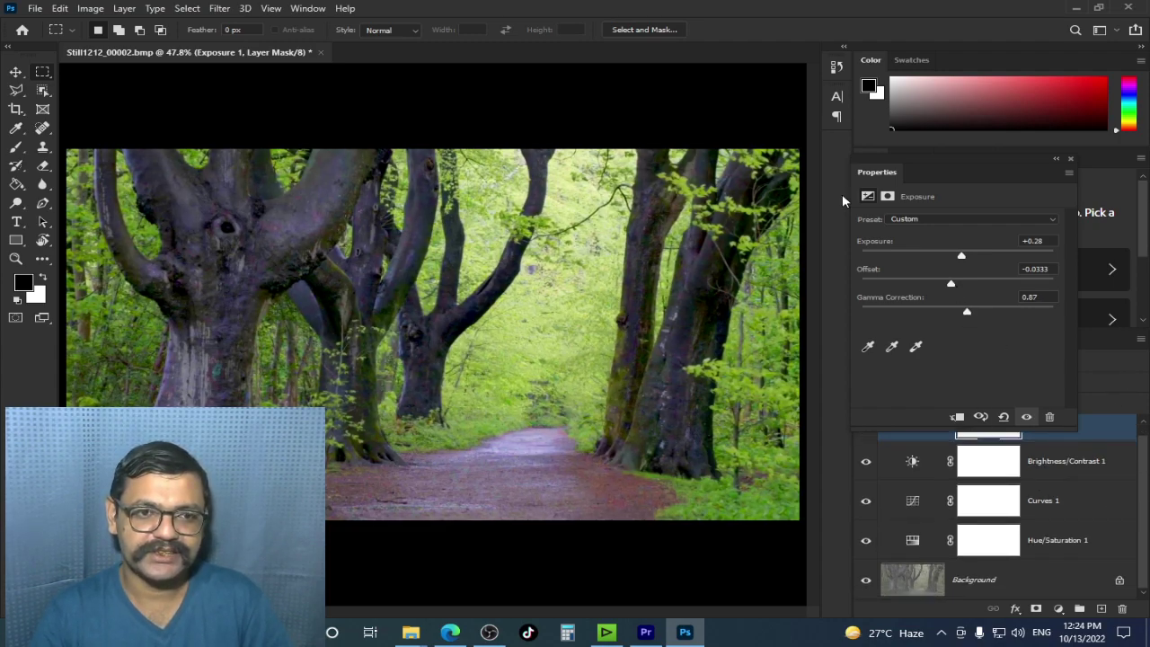
click(837, 67)
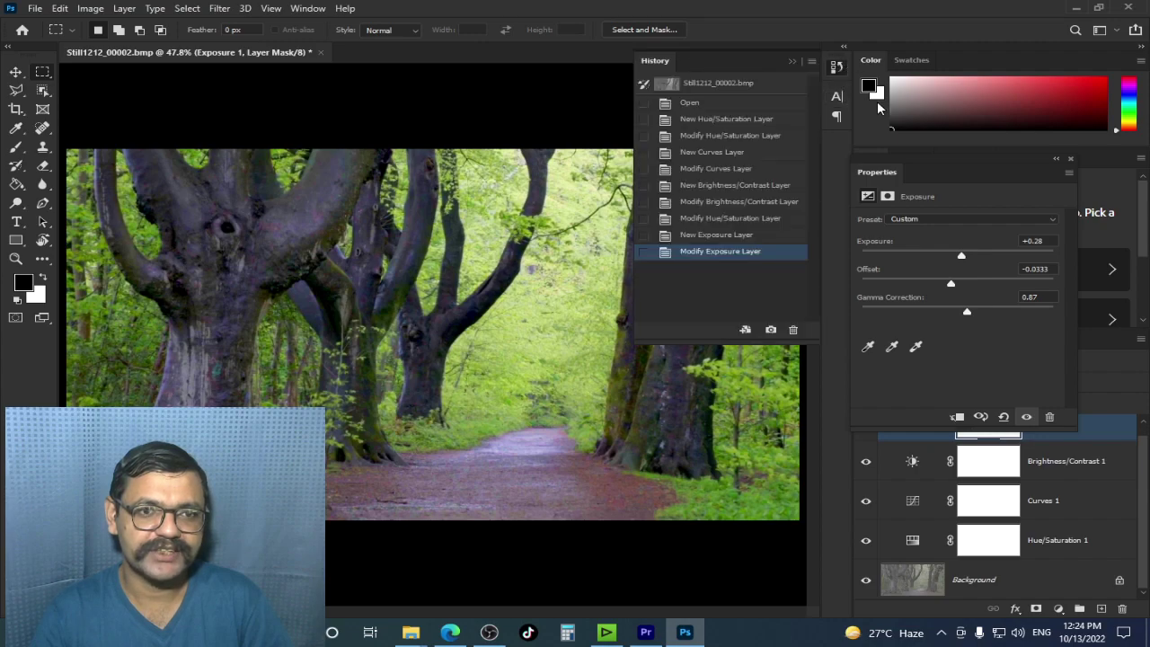
click(707, 87)
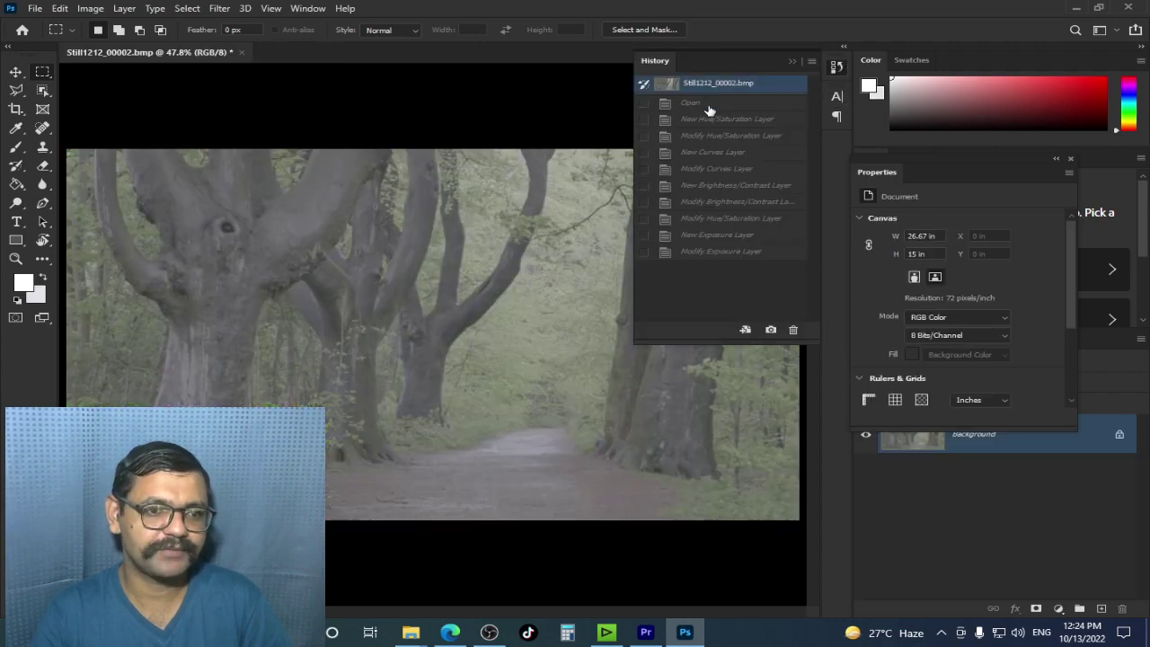
click(709, 252)
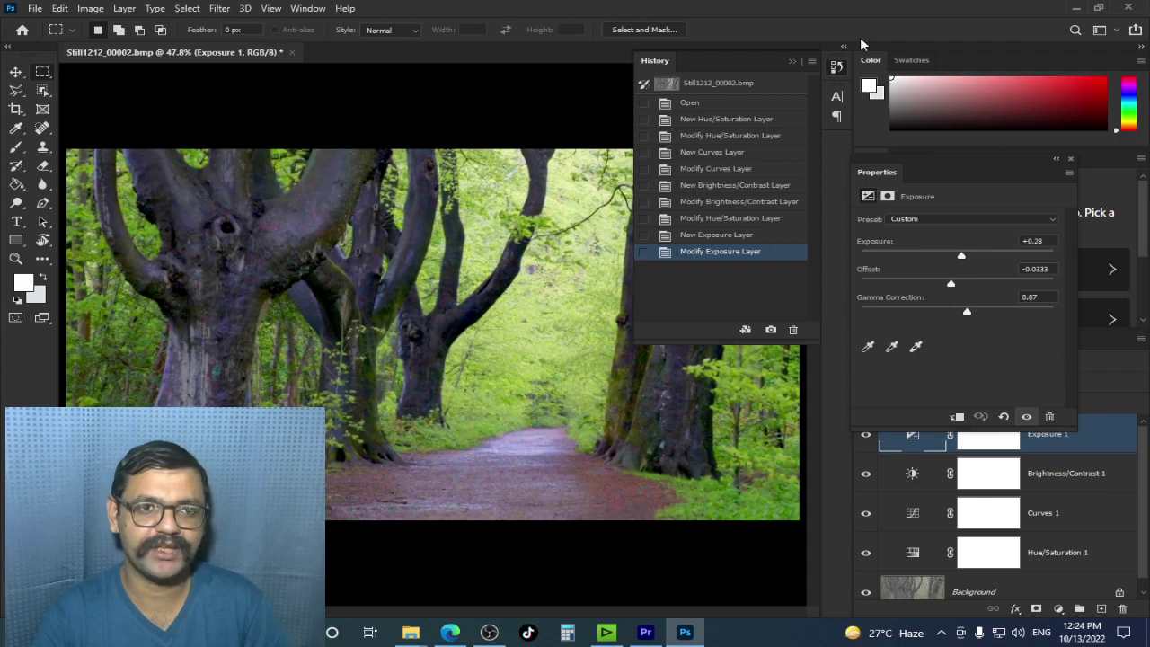
click(794, 61)
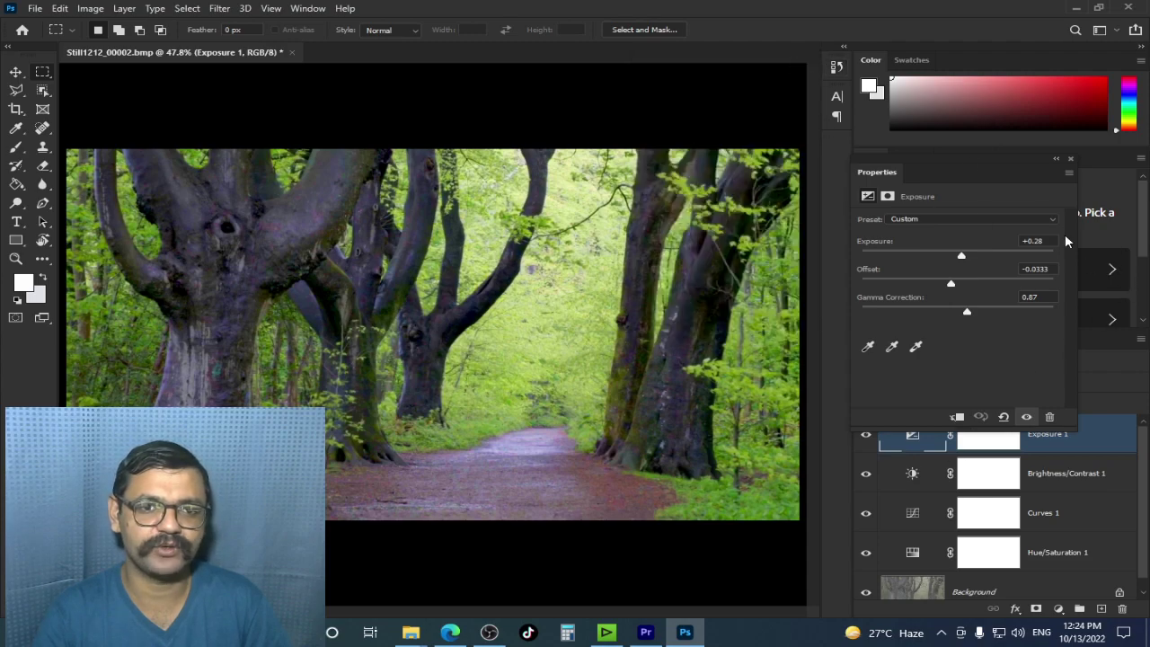
Step: Close the Exposure properties and start exporting the graded document as color lookup tables
click(1069, 158)
scroll(1142, 458, down, 1)
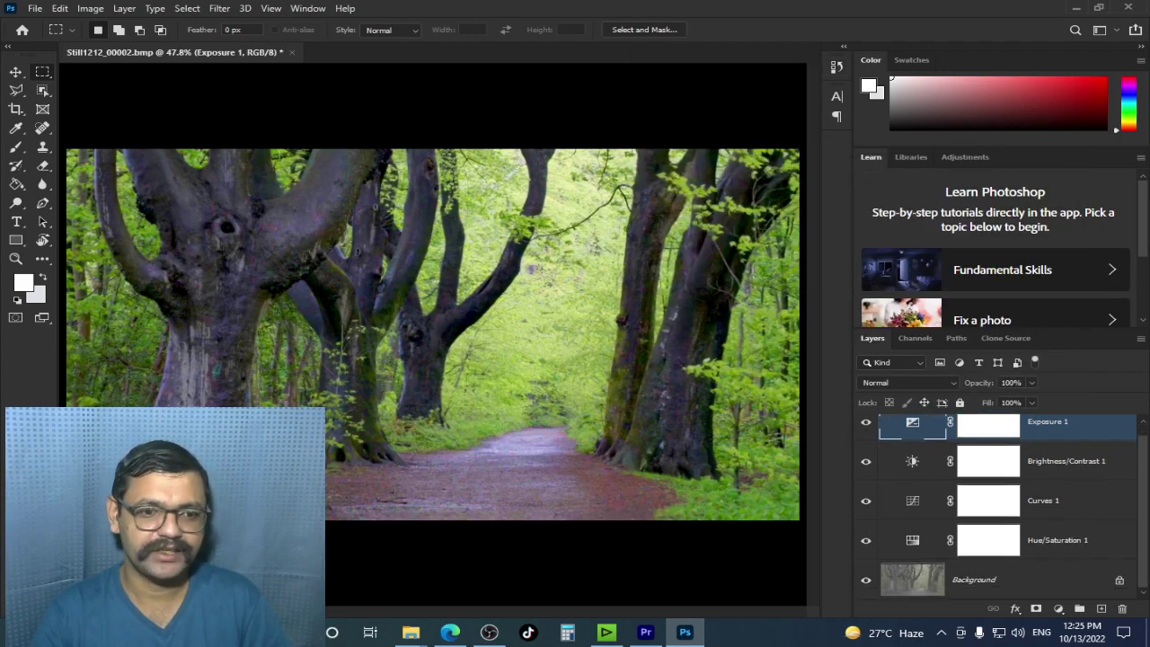
click(34, 8)
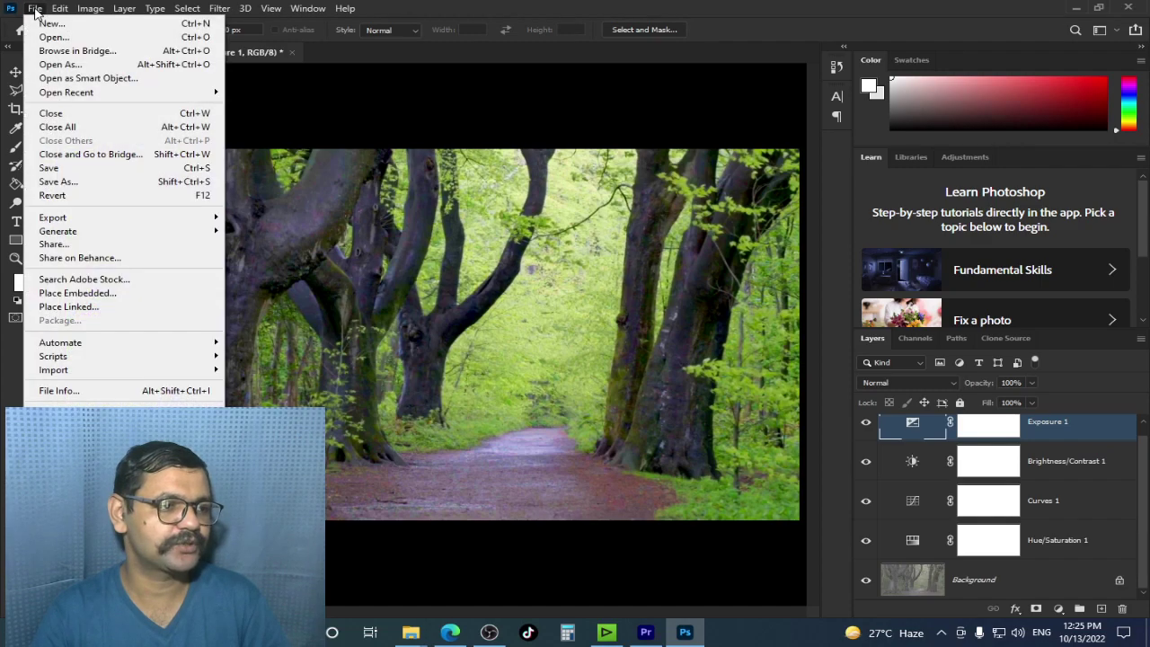
mouse_move(155, 220)
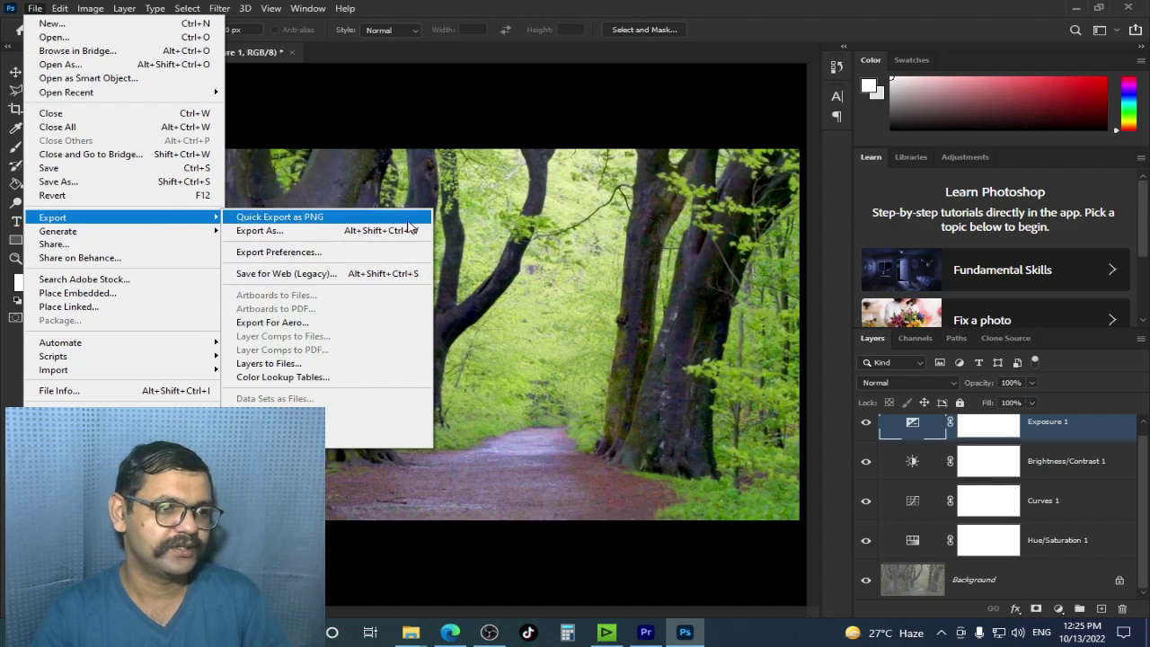
click(409, 378)
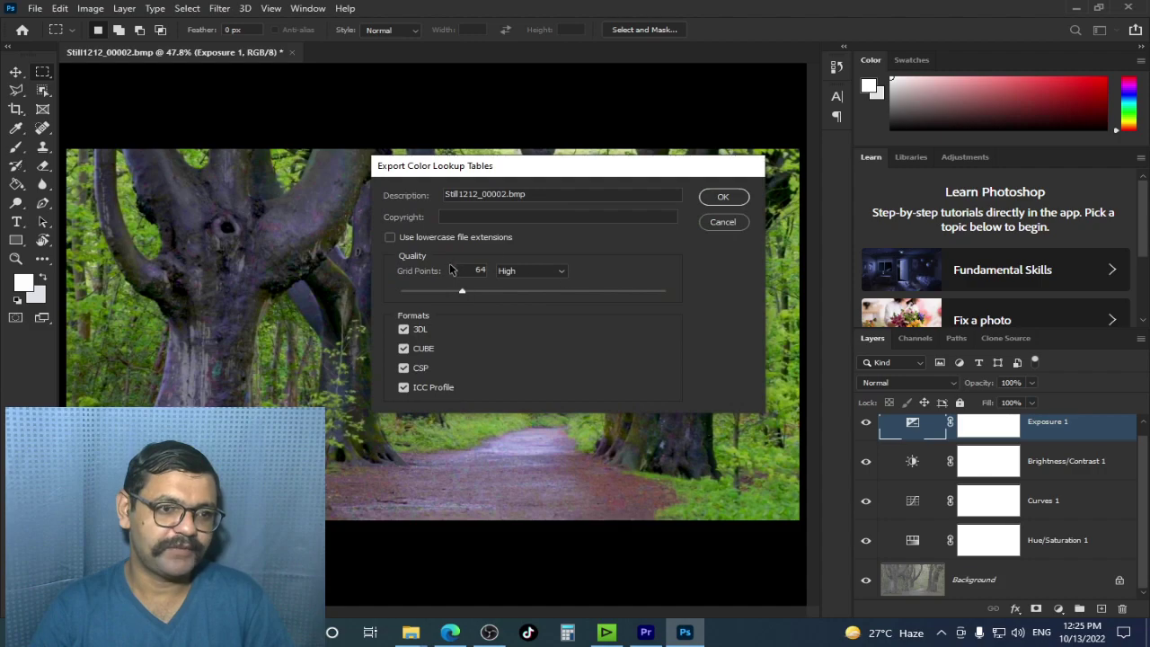
Step: Try the Poor and Low quality presets, set High, and confirm the export with 3DL, CUBE, CSP and ICC Profile formats enabled
click(548, 271)
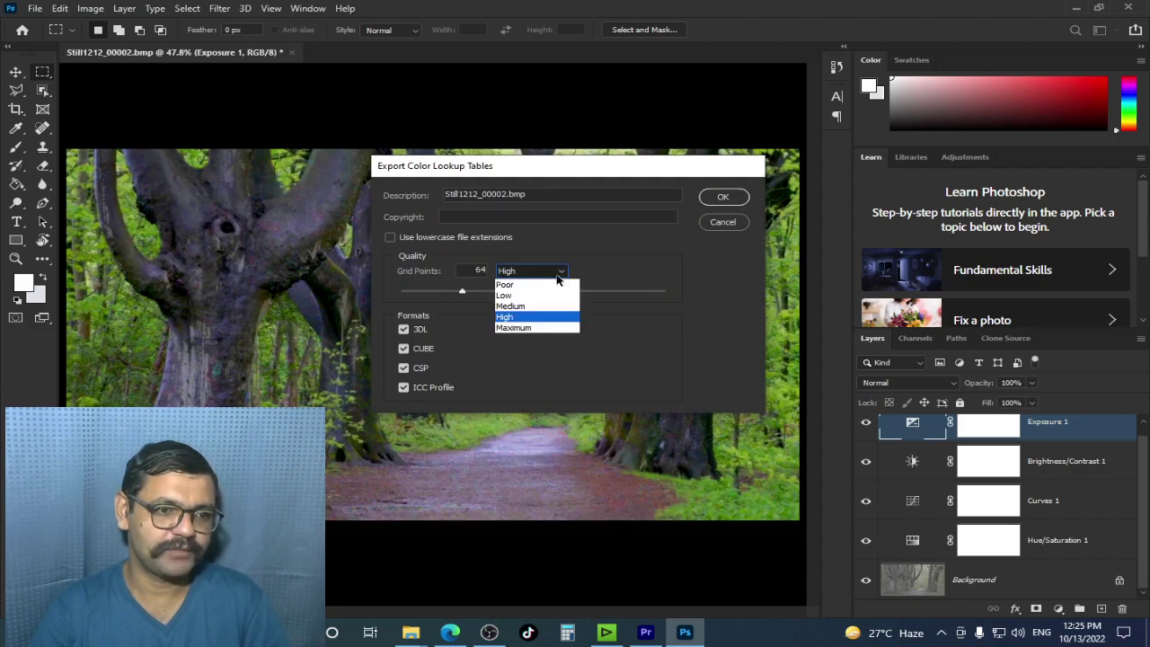
click(558, 284)
click(557, 273)
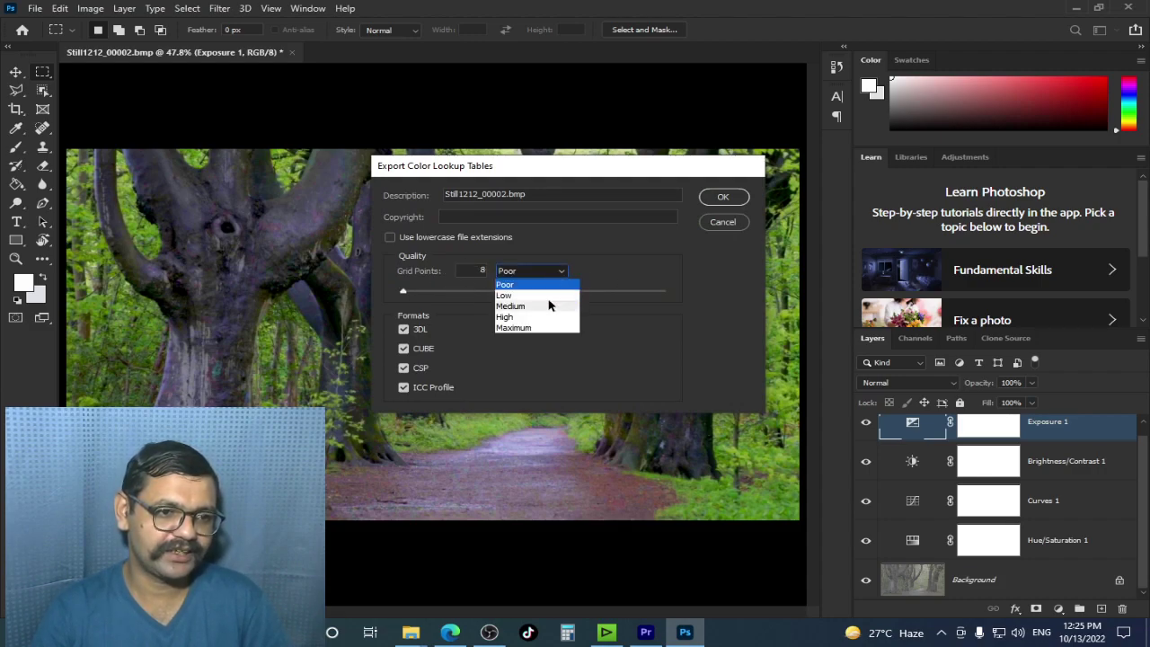
click(551, 296)
click(558, 272)
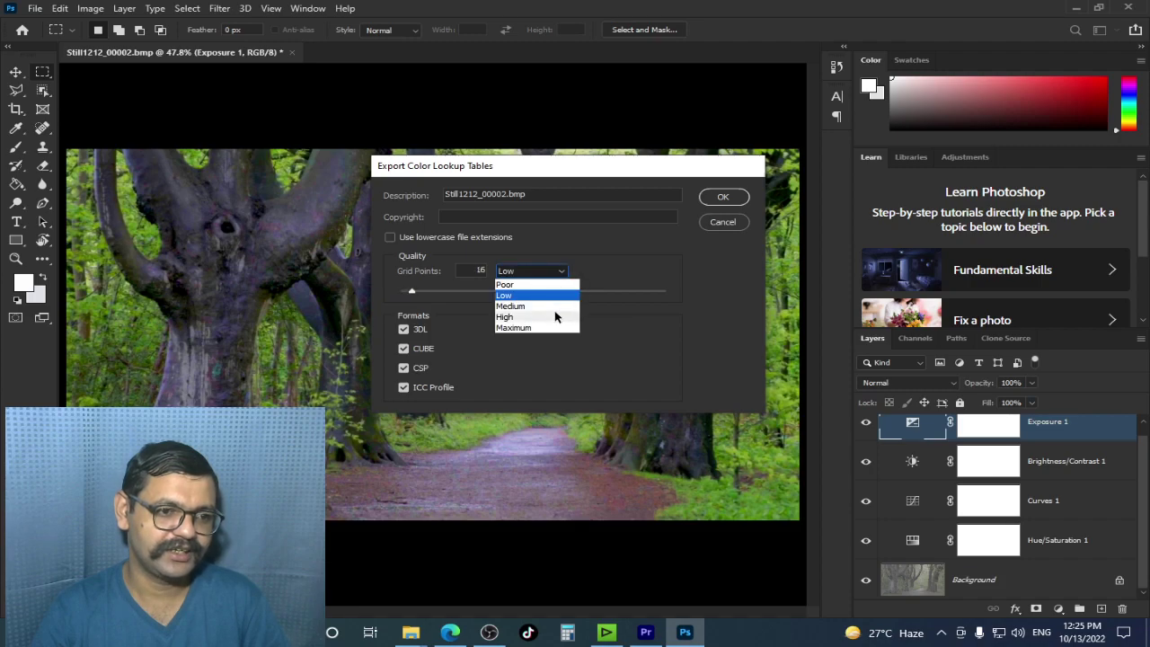
click(527, 317)
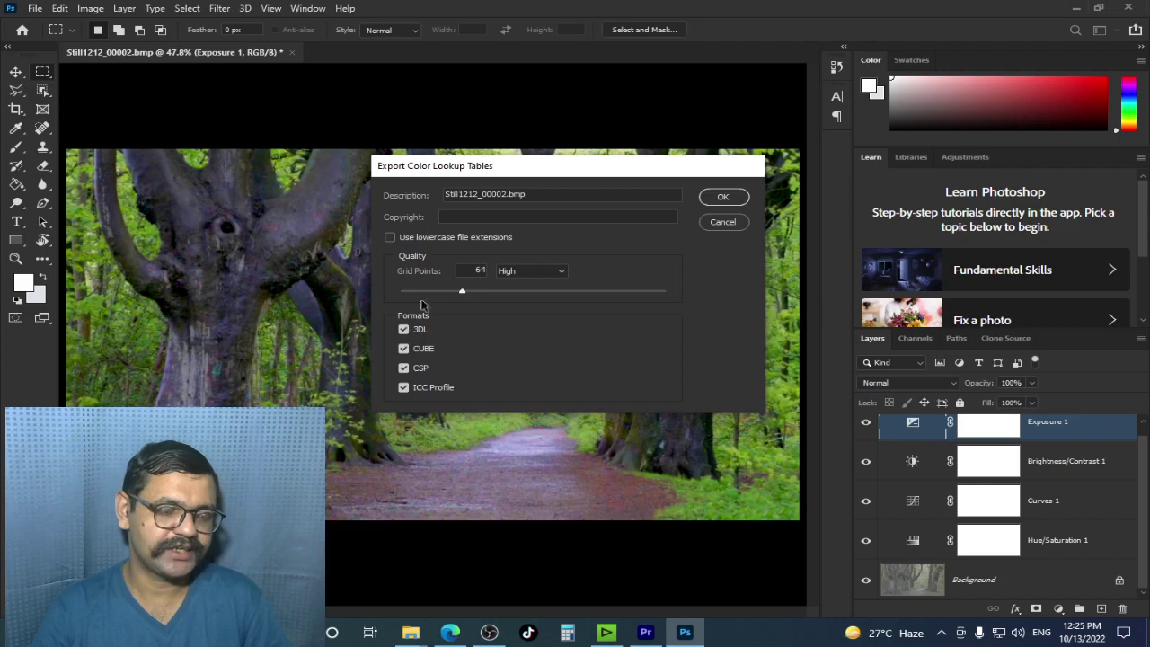
click(403, 368)
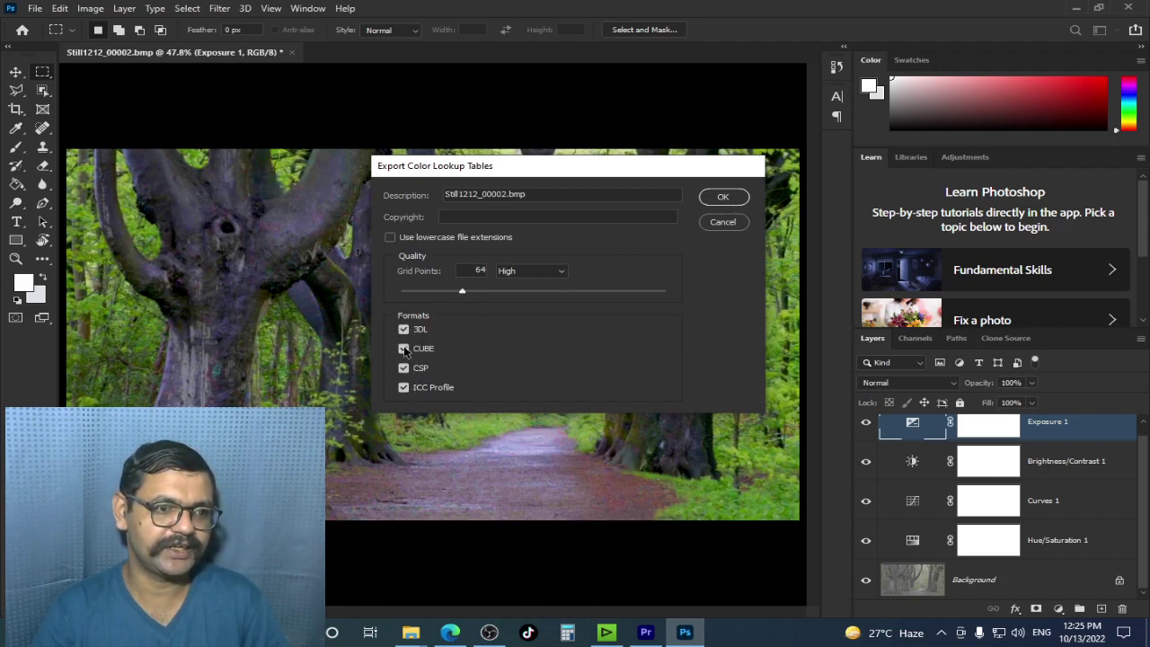
click(724, 197)
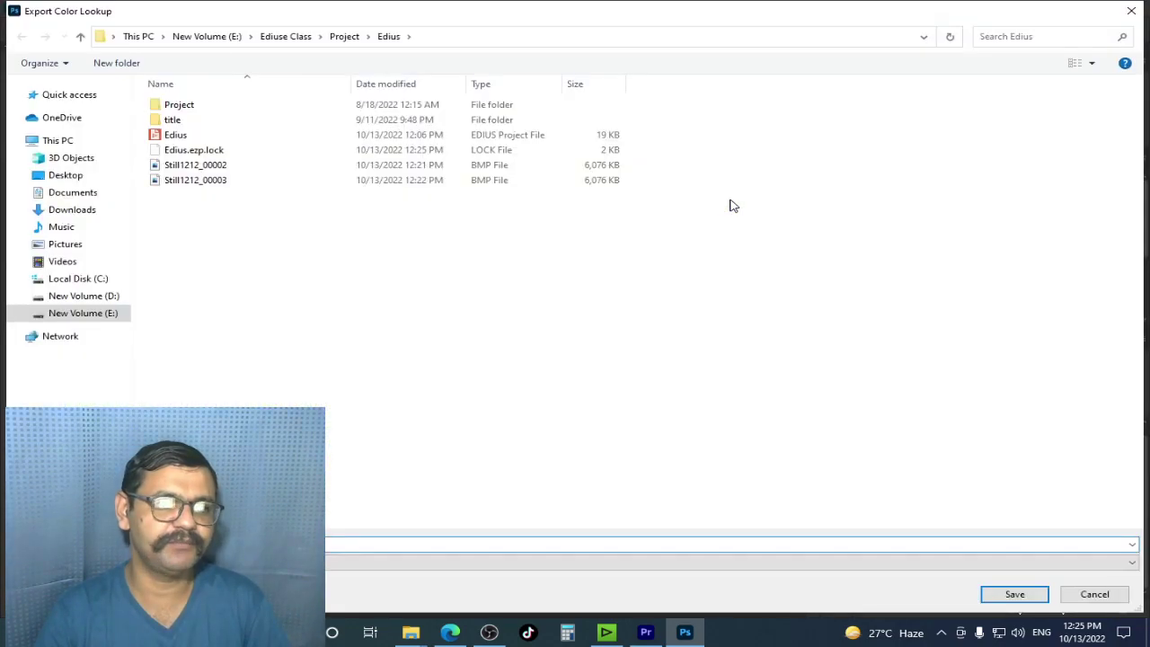
Step: Save the exported lookup tables under the name 1 in the Lut folder inside Ediuse Class
click(81, 38)
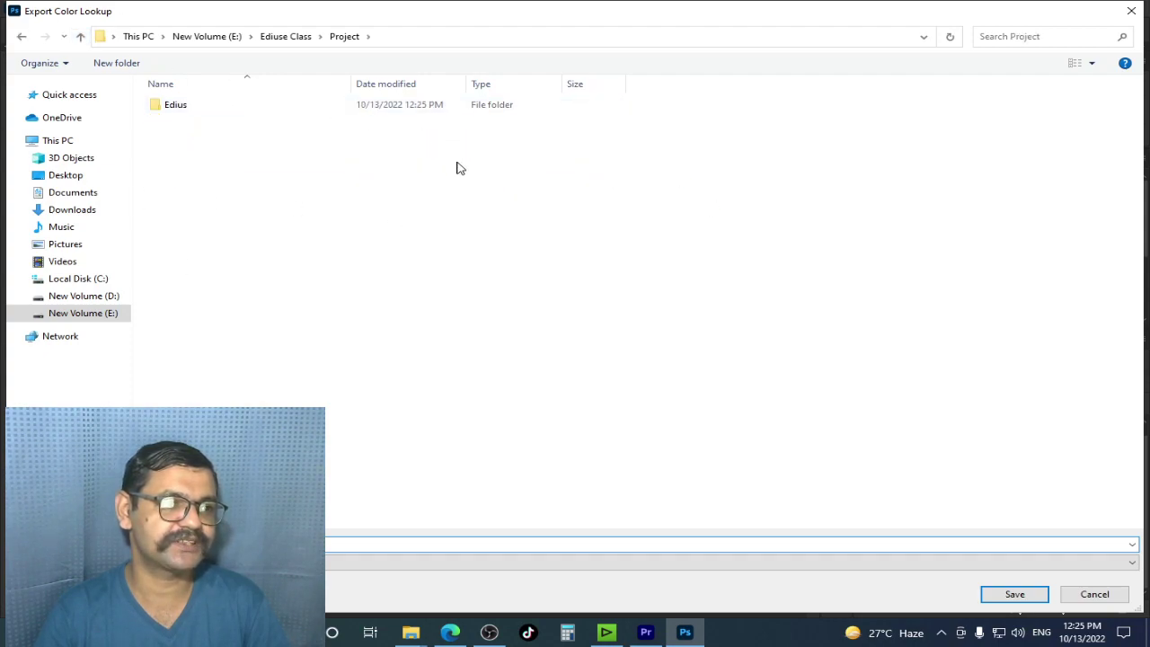
click(80, 40)
double_click(170, 104)
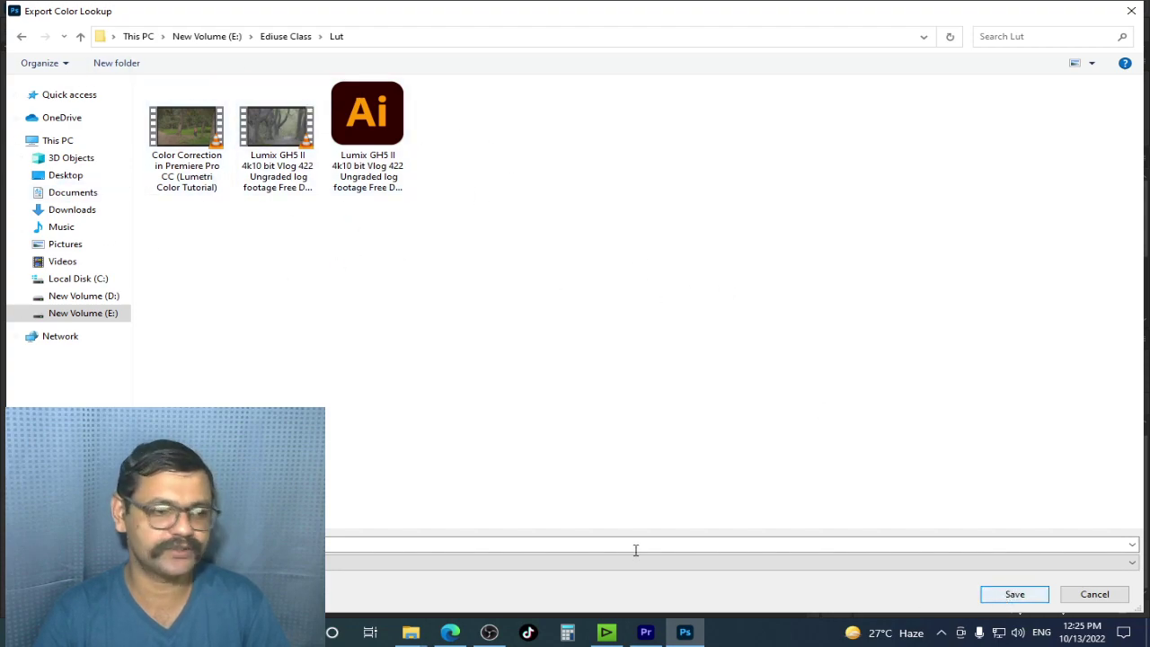
click(791, 545)
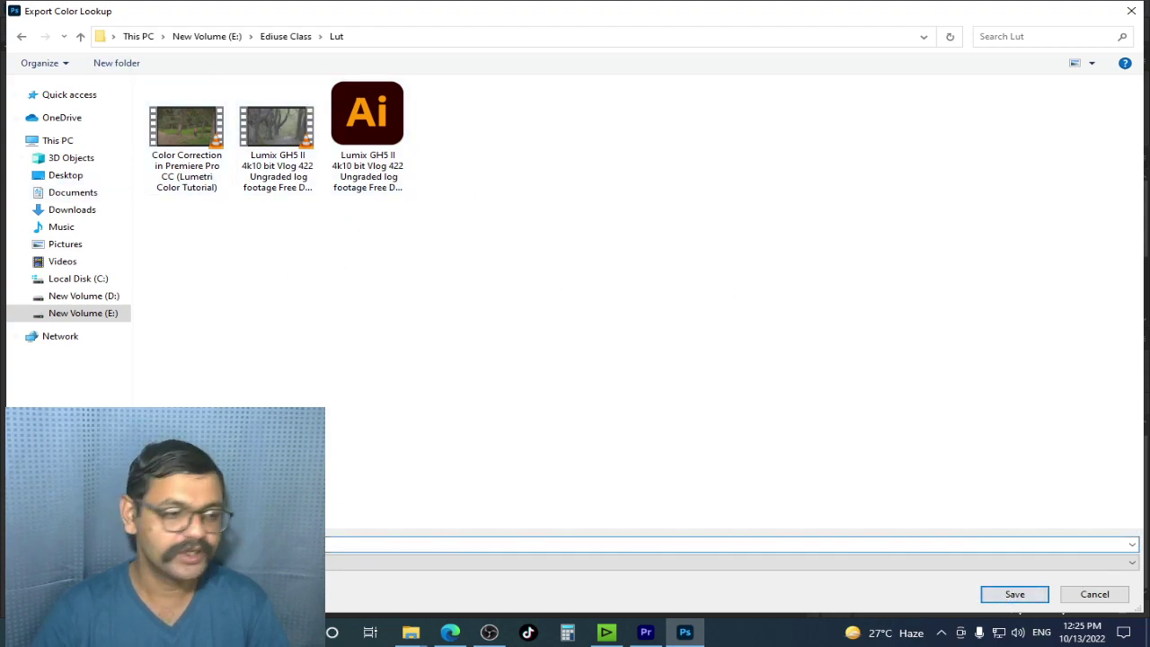
key(Escape)
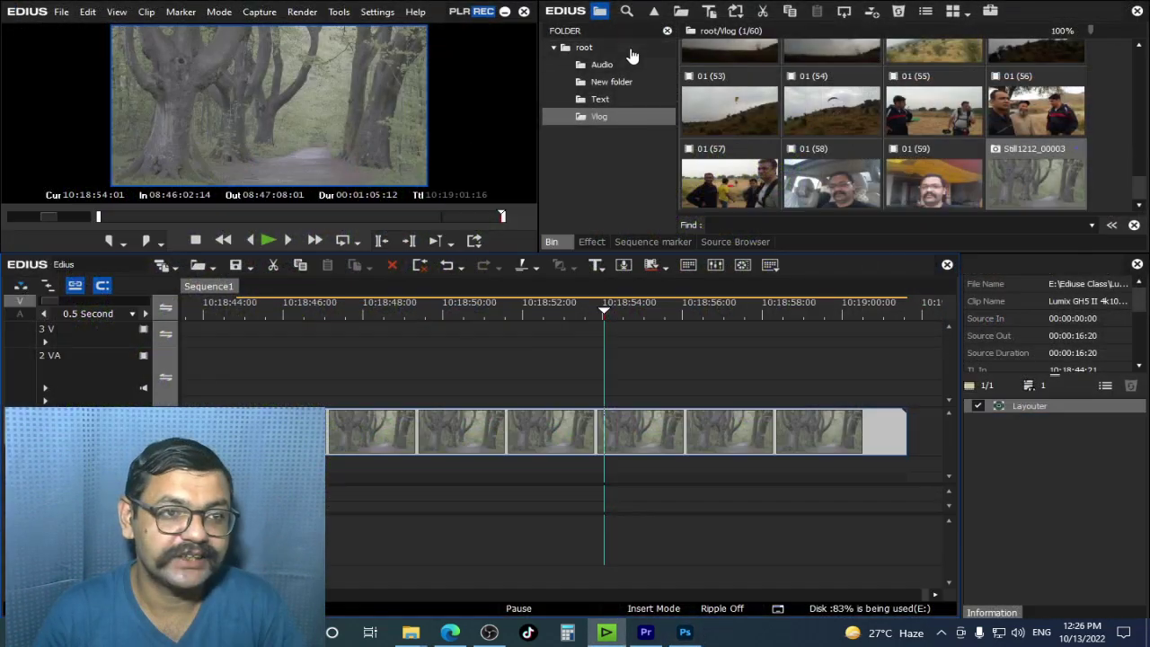
Step: In EDIUS, apply the Primary Color Correction filter to the forest clip on the timeline and open its settings
click(584, 47)
click(591, 242)
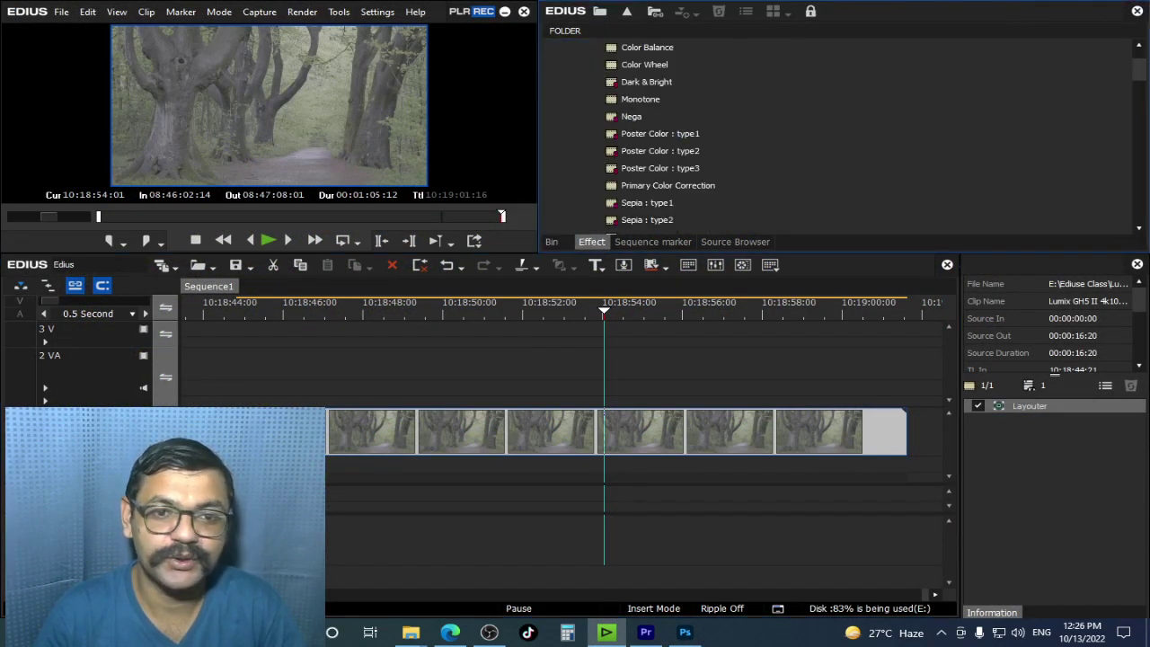
click(600, 11)
drag(1078, 111, 464, 439)
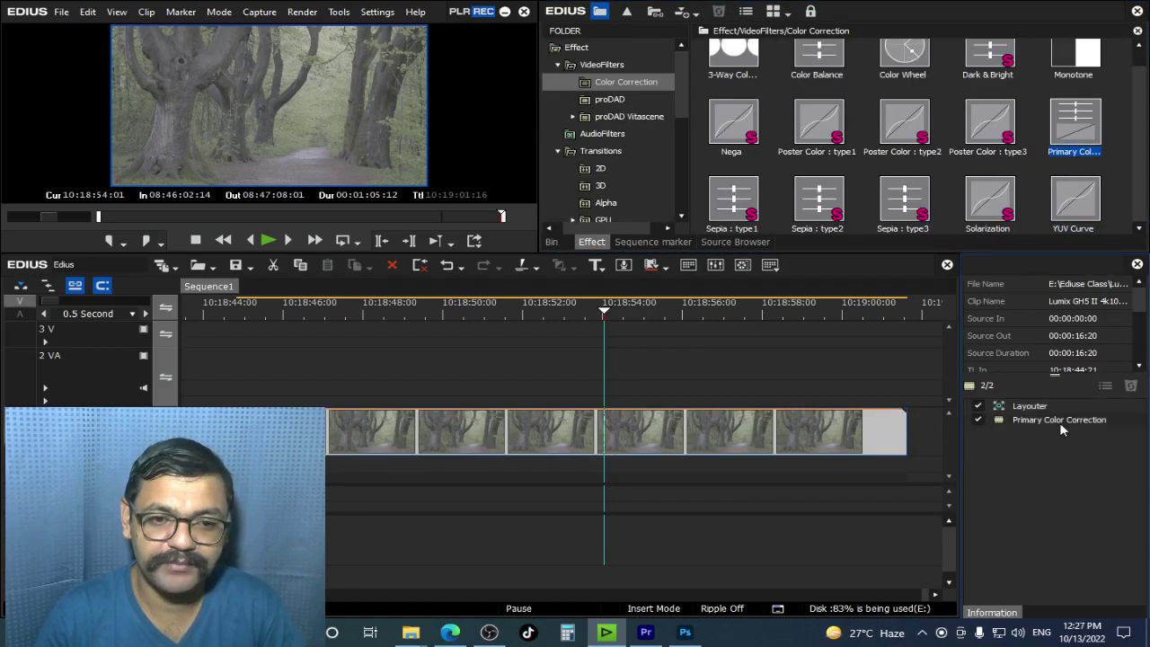
click(1060, 423)
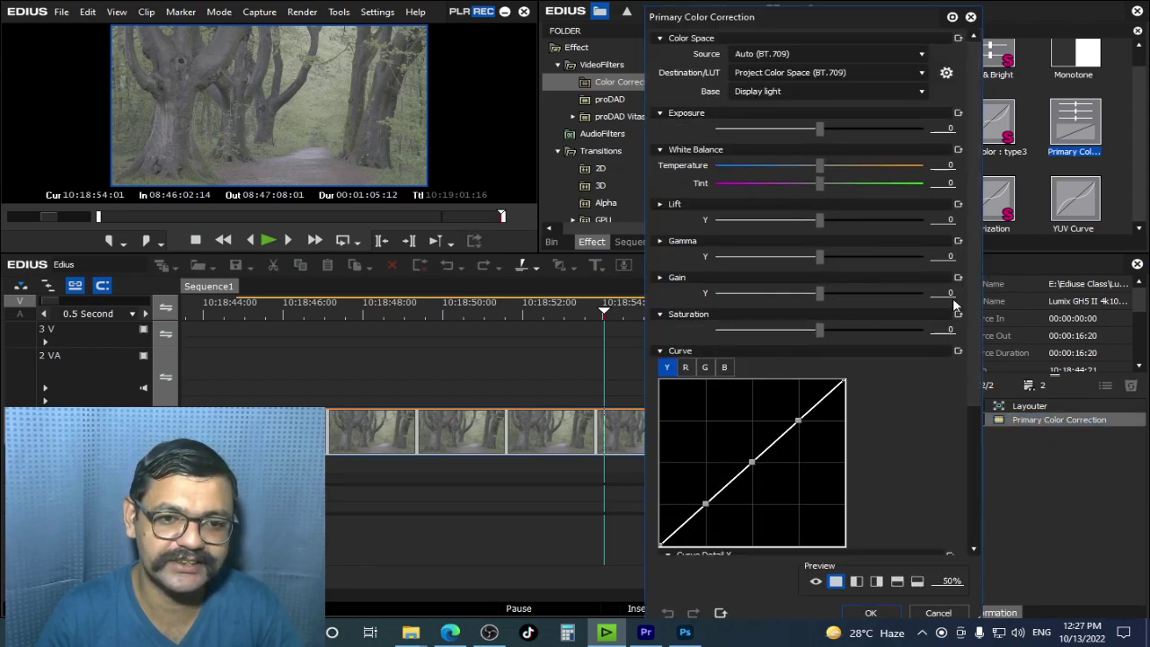
Step: Adjust the Y curve with shadows at 12.3, darks at 35.3 and midtones at 52.0, and raise the lights input slightly
drag(978, 295, 979, 473)
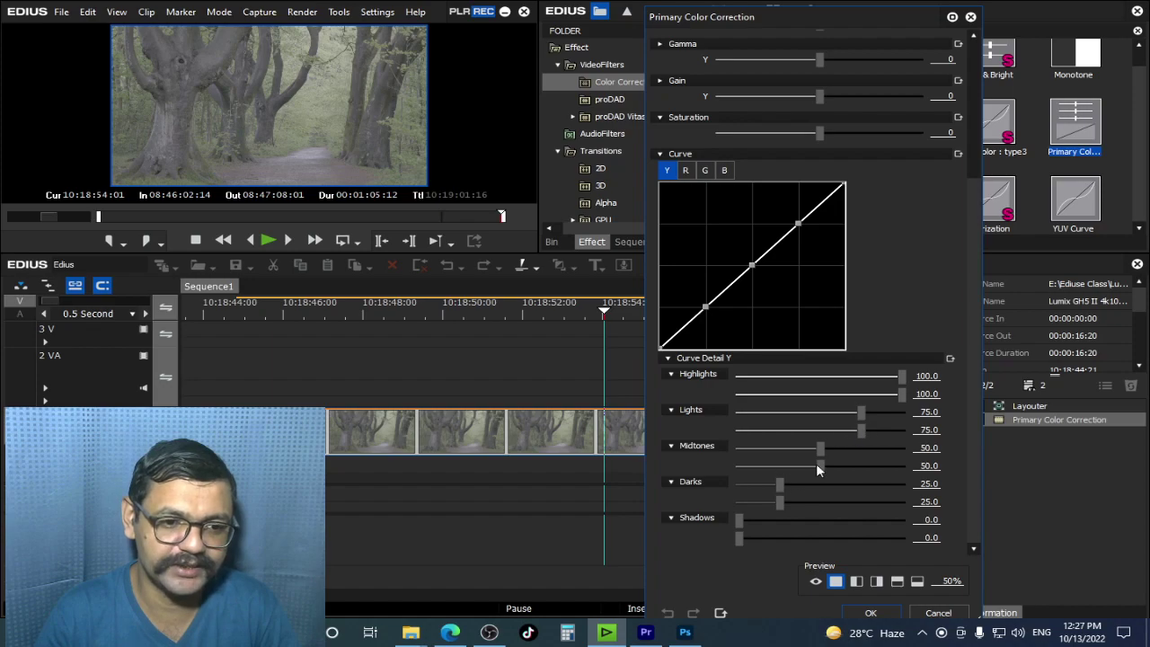
mouse_move(740, 521)
mouse_down()
mouse_move(777, 523)
mouse_move(761, 524)
mouse_up()
mouse_move(776, 485)
mouse_down()
mouse_move(750, 485)
mouse_move(798, 491)
mouse_up()
mouse_move(820, 452)
mouse_down()
mouse_move(807, 454)
mouse_move(827, 464)
mouse_up()
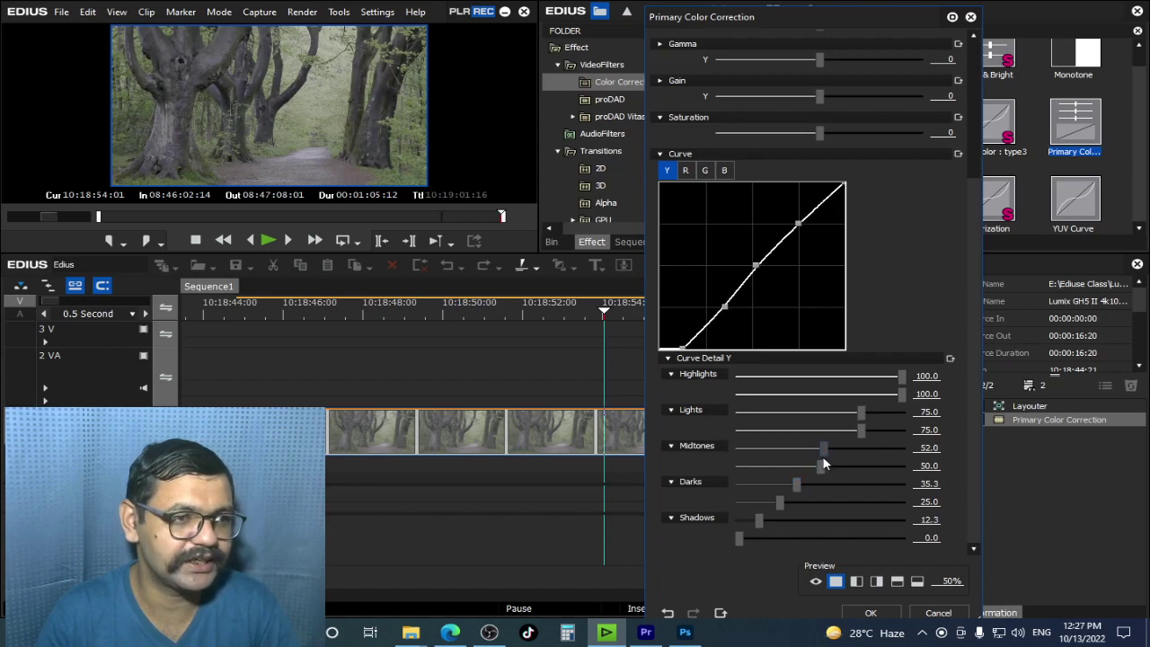
drag(863, 418, 872, 413)
drag(901, 375, 883, 84)
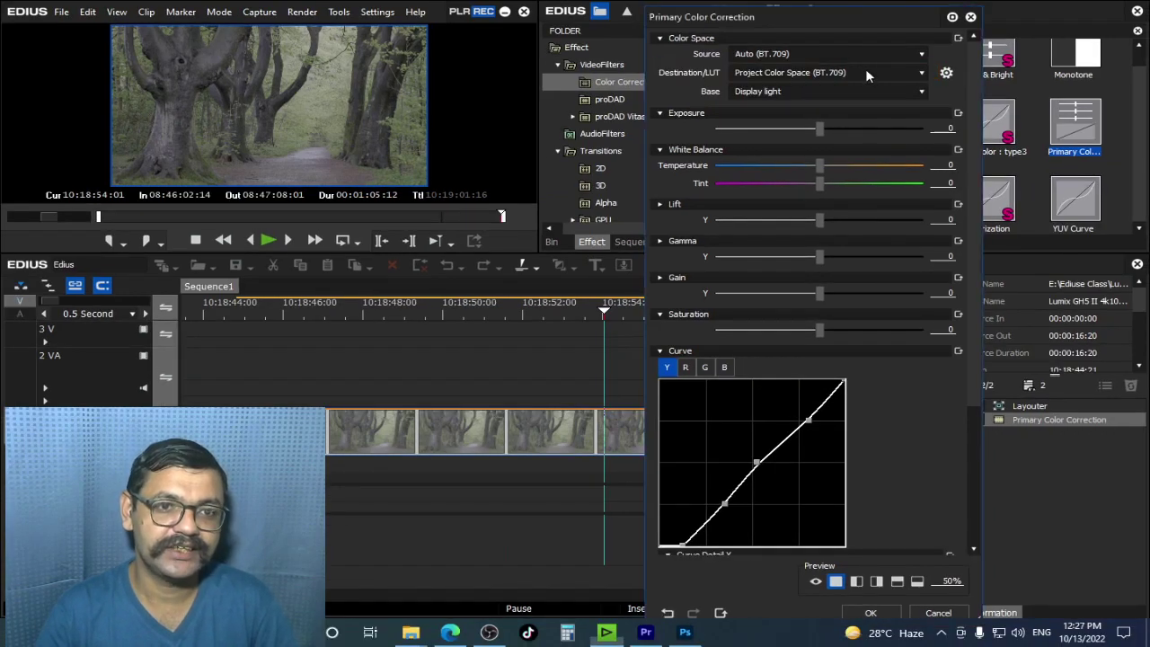
Step: Try Canon - BT.709/Canon Log 3 and Panasonic - V-Gamut/V-Log, V-Log L as the destination color space
click(867, 76)
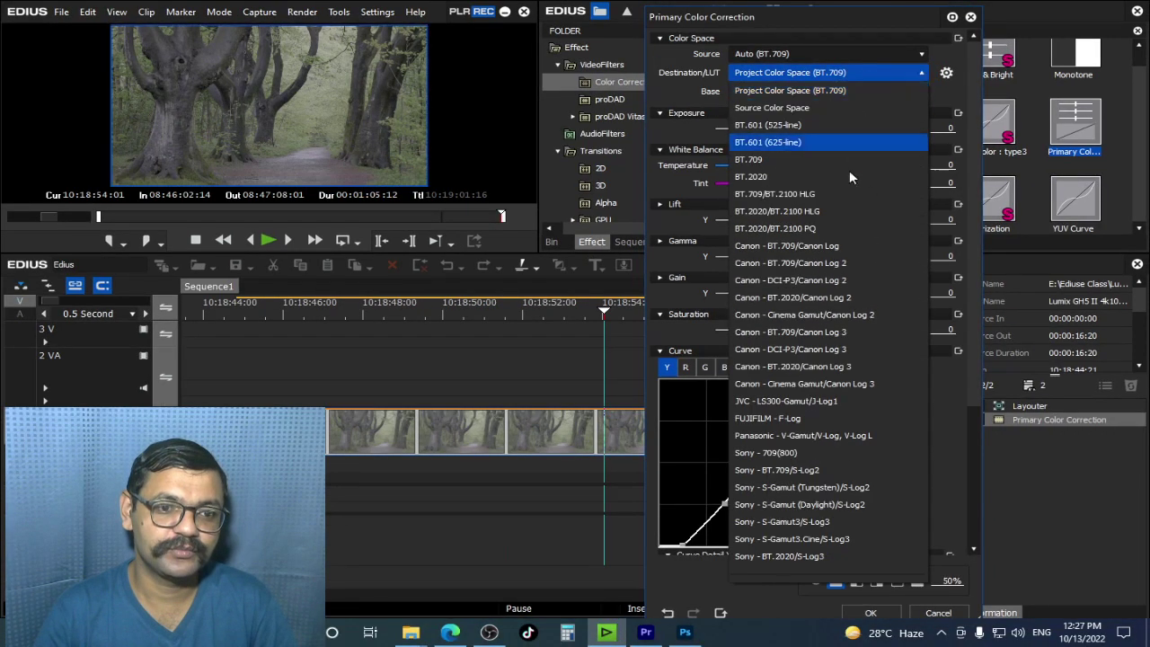
click(825, 333)
click(838, 74)
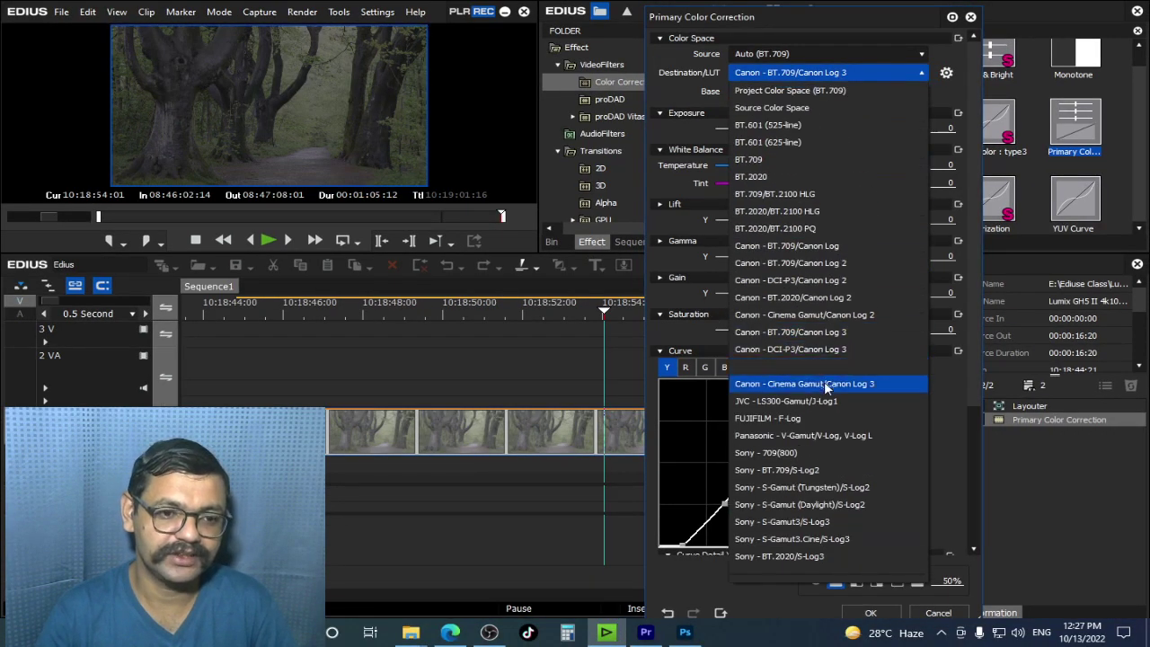
click(812, 437)
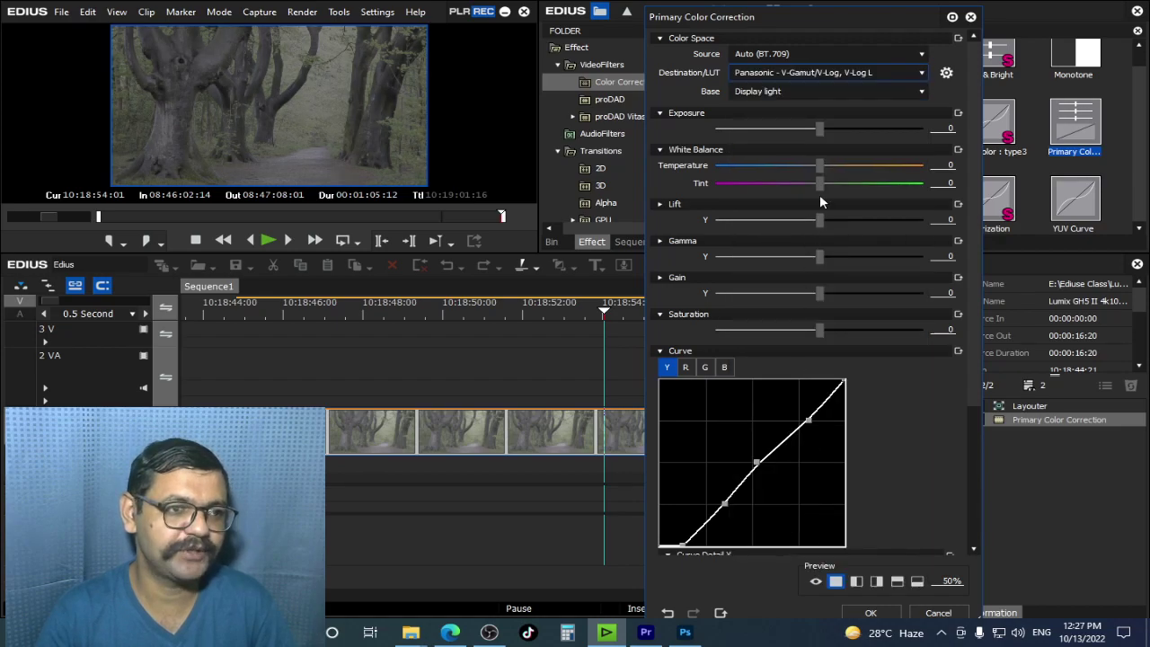
Step: Preview the available destination color spaces on the clip one after another and choose Canon - BT.709/Canon Log
click(812, 69)
key(Down)
key(Down)
key(Down)
key(Down)
key(Down)
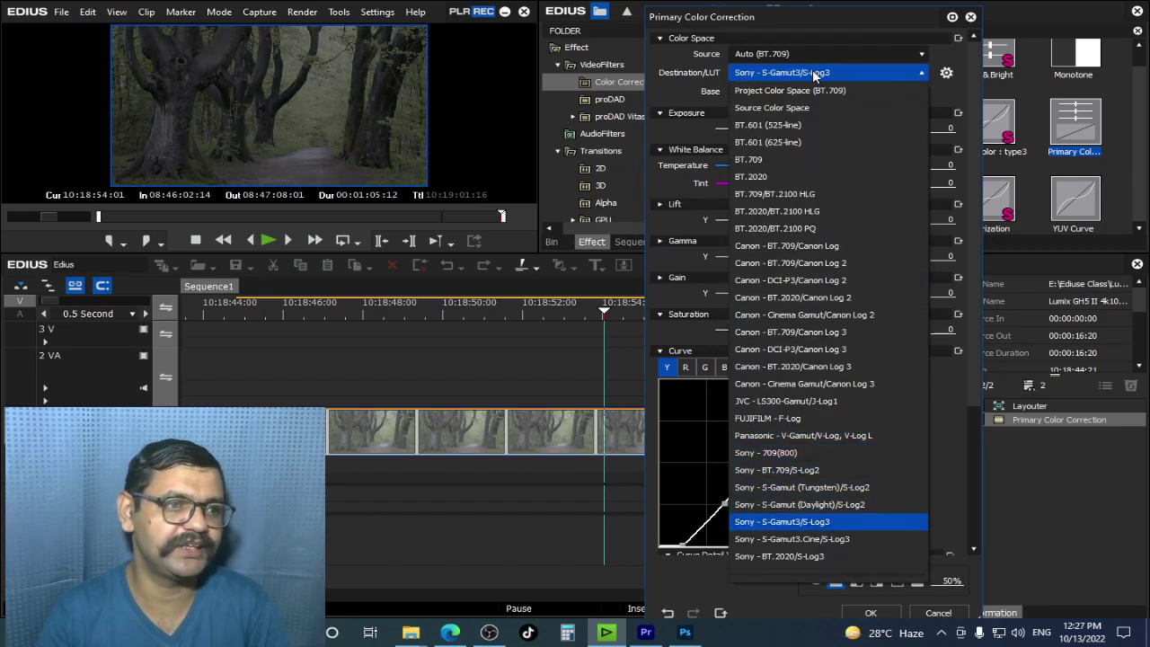
key(Down)
key(Down)
key(Down)
key(Down)
key(Down)
key(Down)
key(Down)
key(Down)
key(Down)
key(Down)
key(Down)
key(Down)
key(Down)
key(Down)
key(Down)
key(Down)
key(Down)
key(Down)
key(Down)
key(Down)
key(Down)
key(Down)
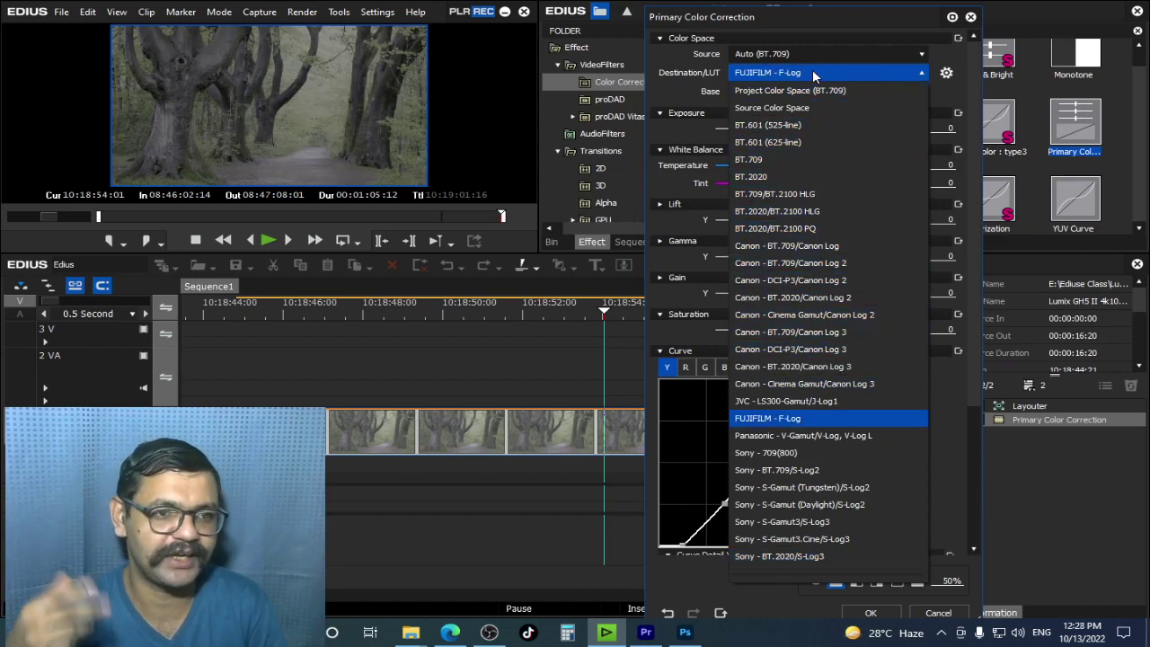
key(Down)
key(Down)
key(Down)
key(Down)
key(Down)
key(Down)
key(Down)
key(Down)
key(Down)
key(Down)
key(Down)
key(Down)
key(Down)
key(Down)
key(Down)
key(Down)
key(Down)
key(Down)
key(Down)
key(Down)
key(Down)
key(Down)
key(Down)
key(Down)
key(Down)
key(Down)
key(Down)
key(Down)
key(Down)
key(Down)
key(Down)
key(Down)
key(Down)
key(Down)
key(Down)
key(Down)
key(Down)
key(Down)
key(Down)
key(Down)
key(Return)
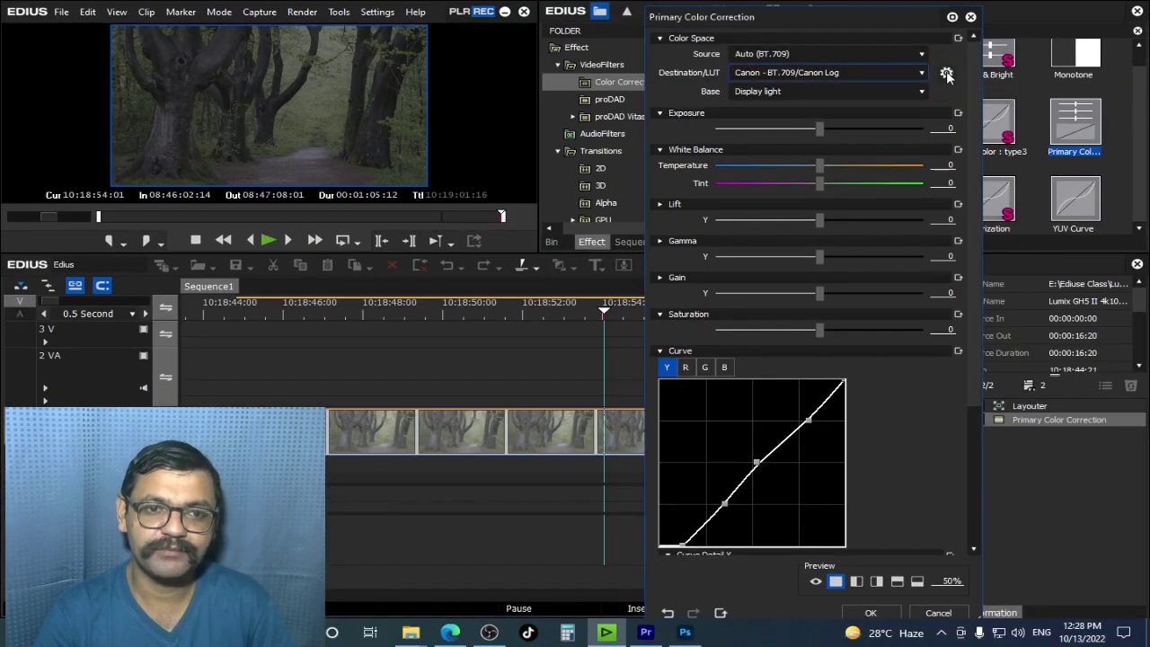
Step: Open the LUT settings, start importing a LUT file, and browse to the root of New Volume (E:)
click(947, 73)
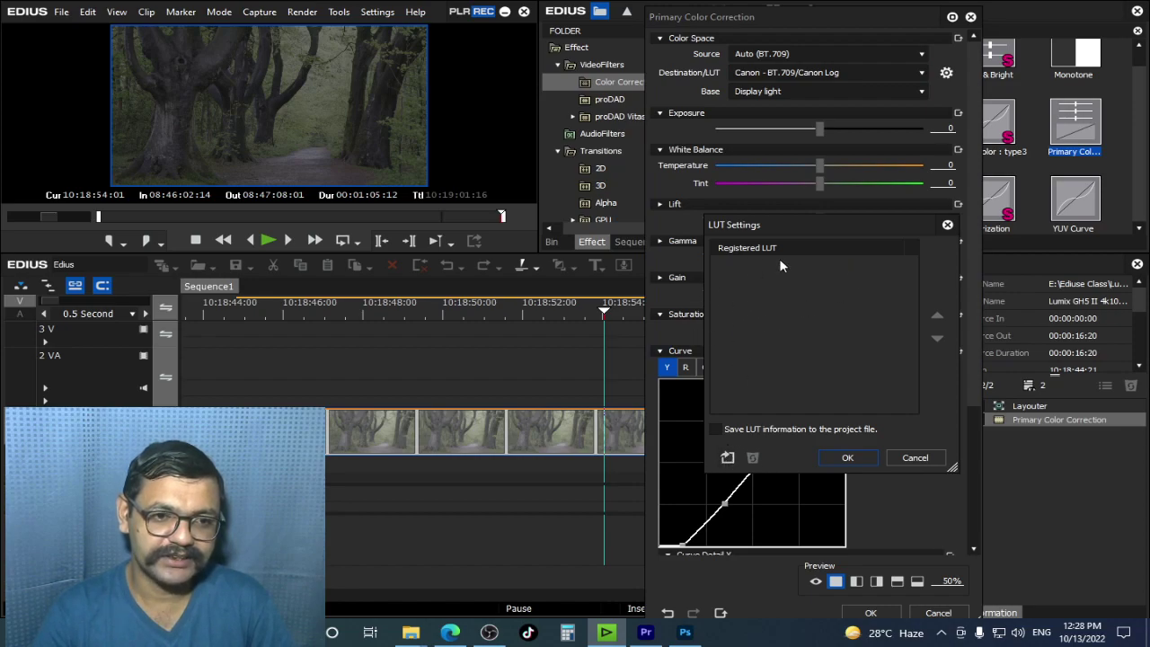
click(727, 458)
click(324, 37)
click(324, 37)
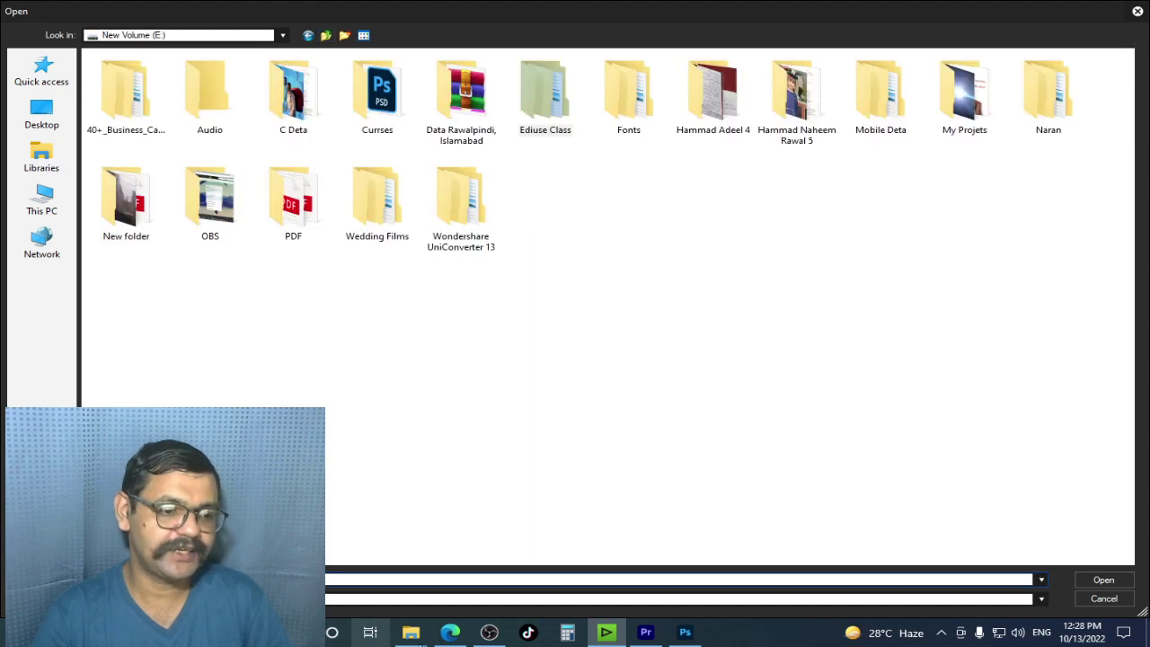
Step: In File Explorer, go to the Lut folder inside Ediuse Class and examine the exported lookup table files
mouse_move(410, 633)
click(467, 575)
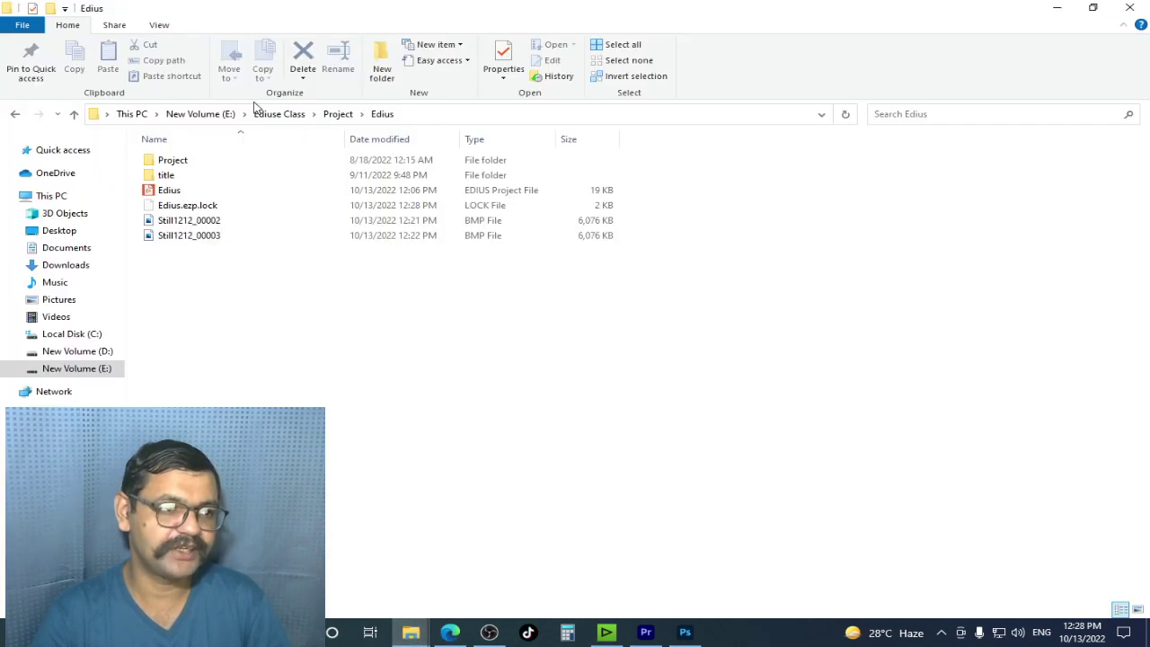
click(74, 114)
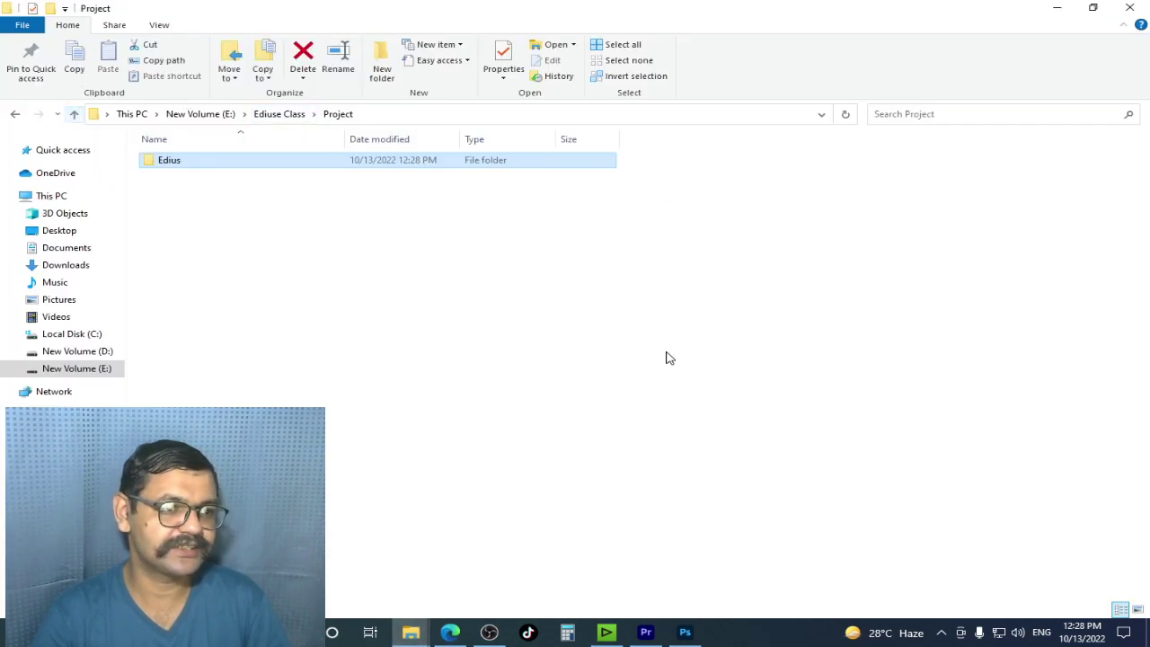
click(79, 115)
double_click(159, 161)
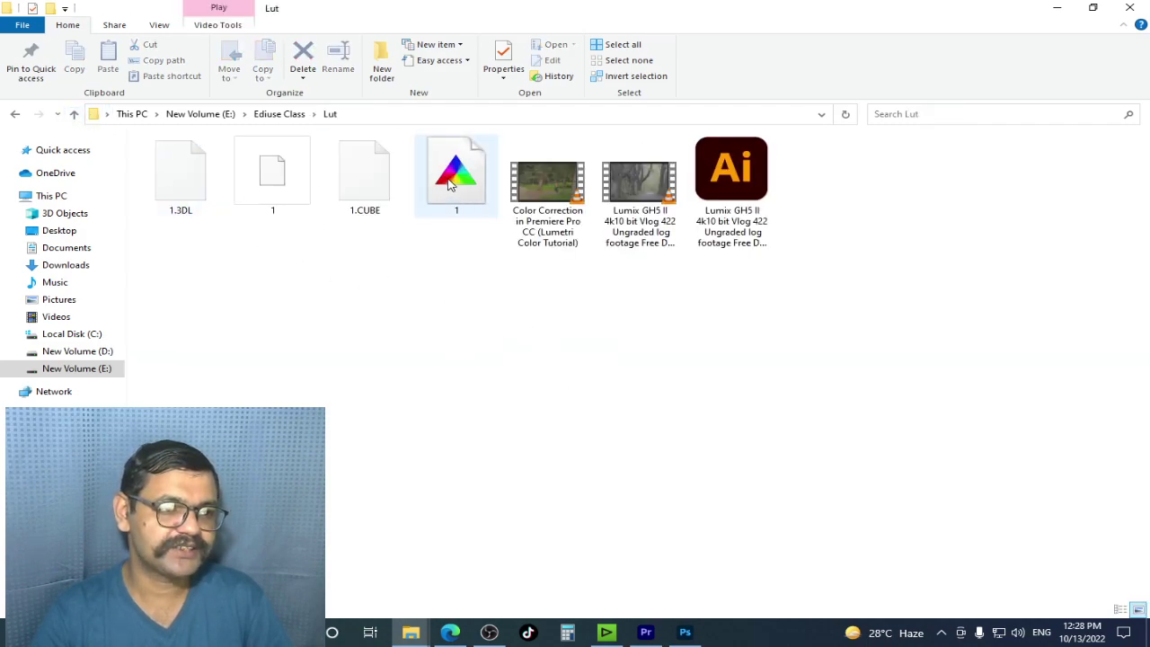
click(205, 190)
click(283, 188)
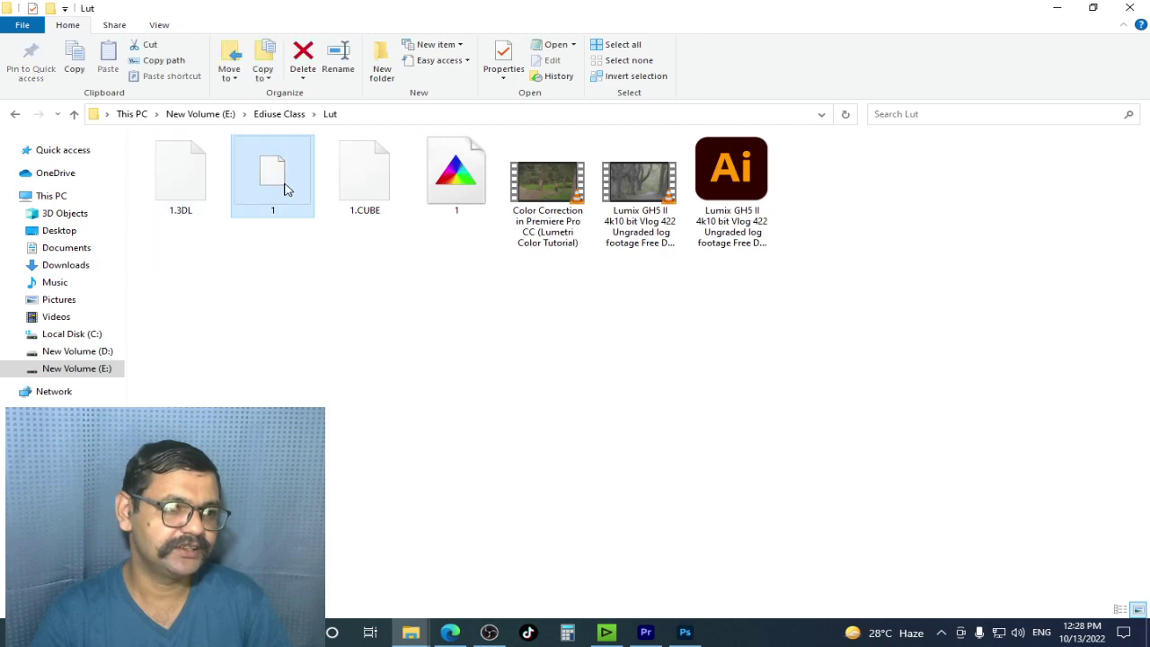
click(352, 181)
click(466, 210)
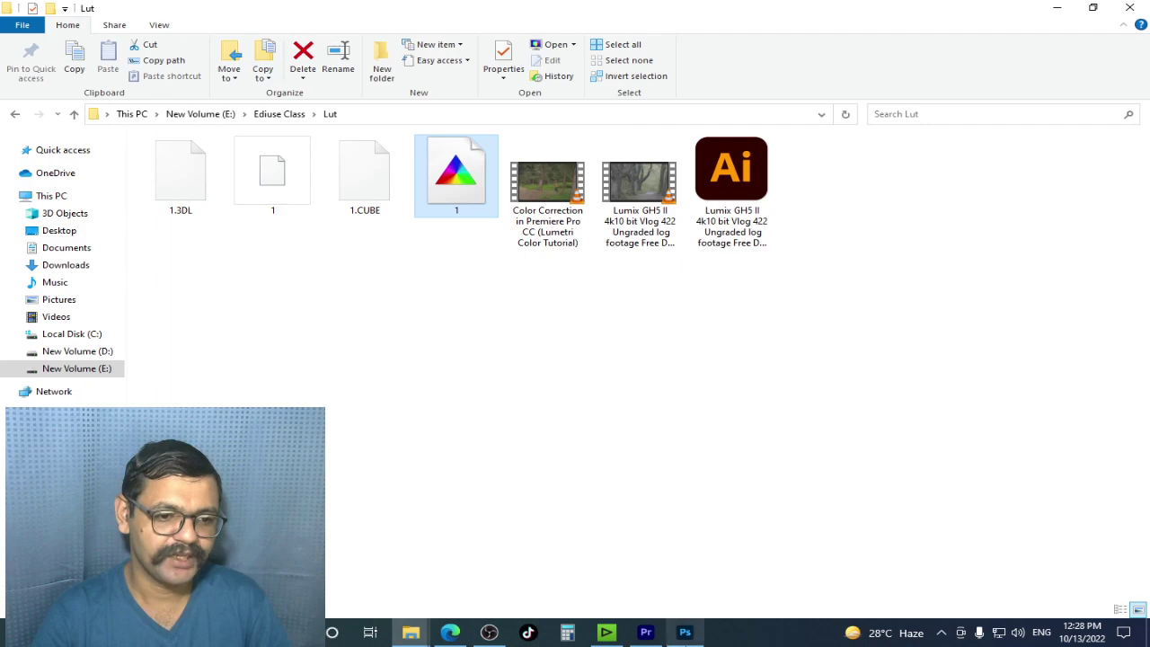
Step: Back in EDIUS, import 1.CUBE from Ediuse Class > Lut with Full input and output range, and save LUT information to the project file
click(607, 632)
double_click(546, 91)
double_click(115, 73)
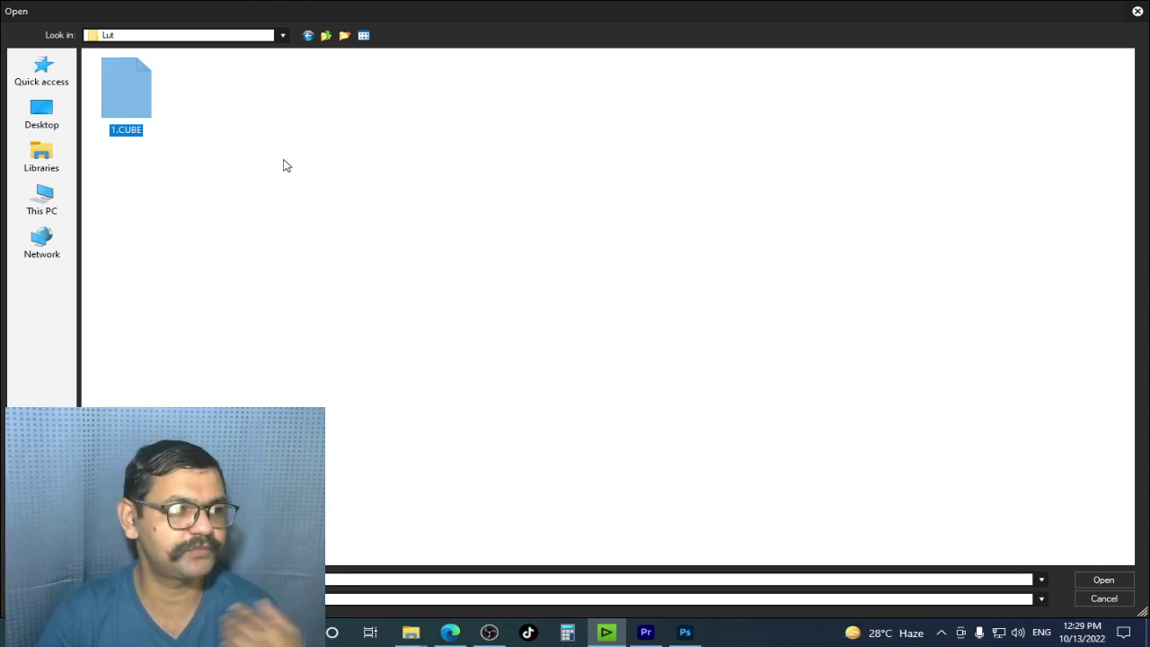
double_click(138, 89)
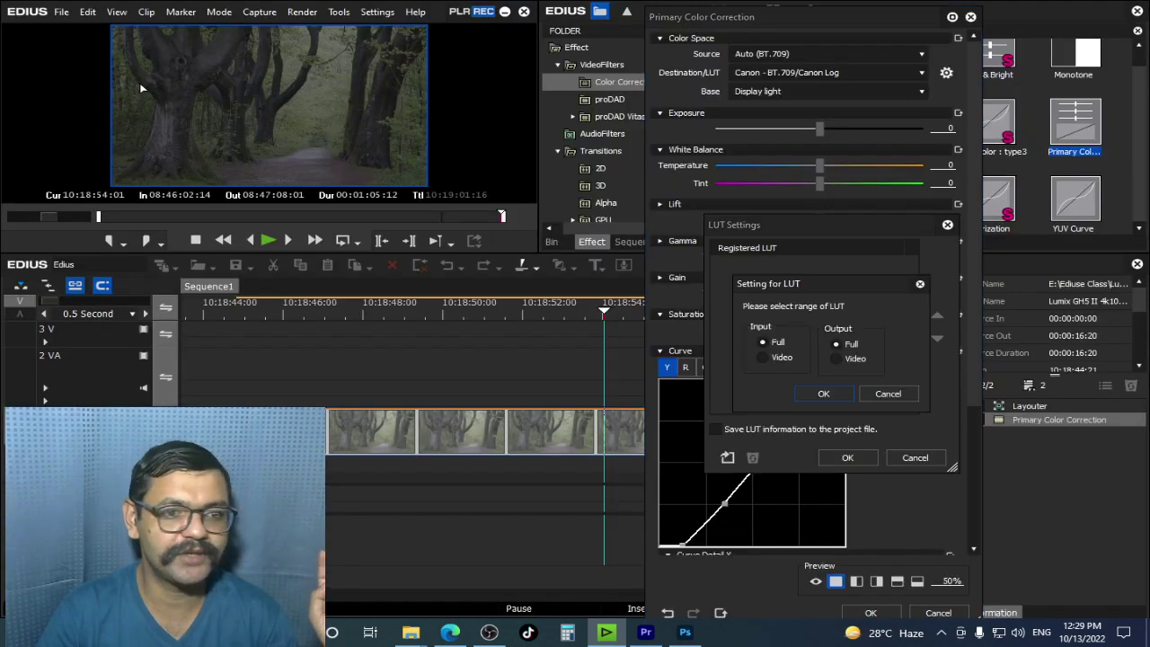
click(832, 393)
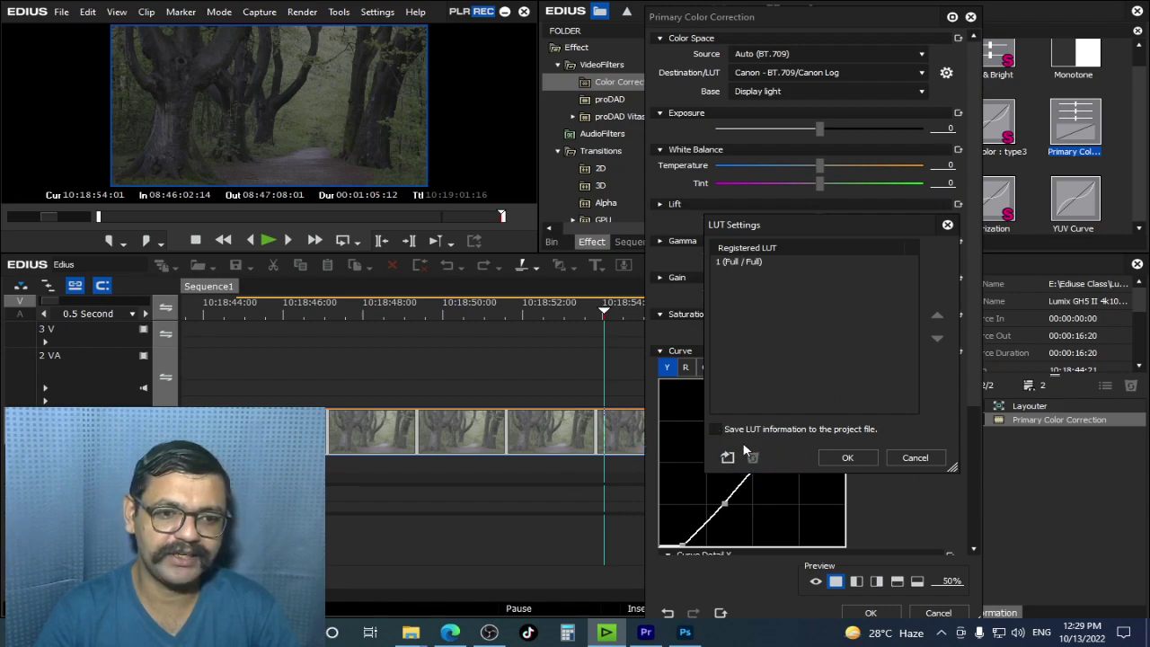
click(716, 429)
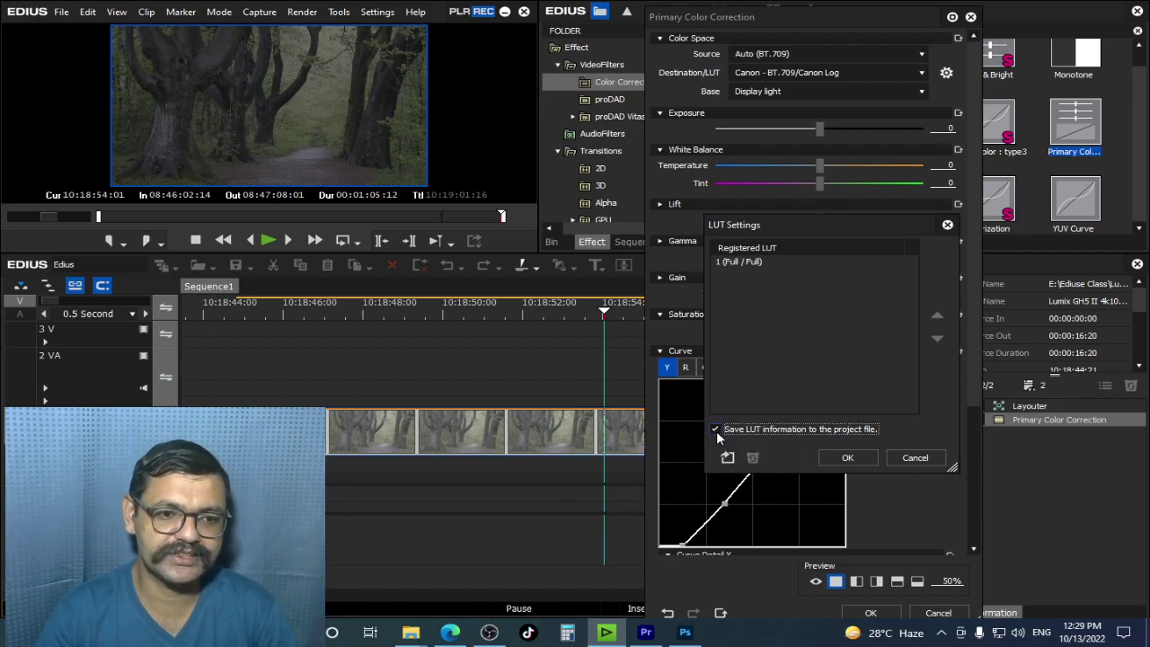
click(852, 459)
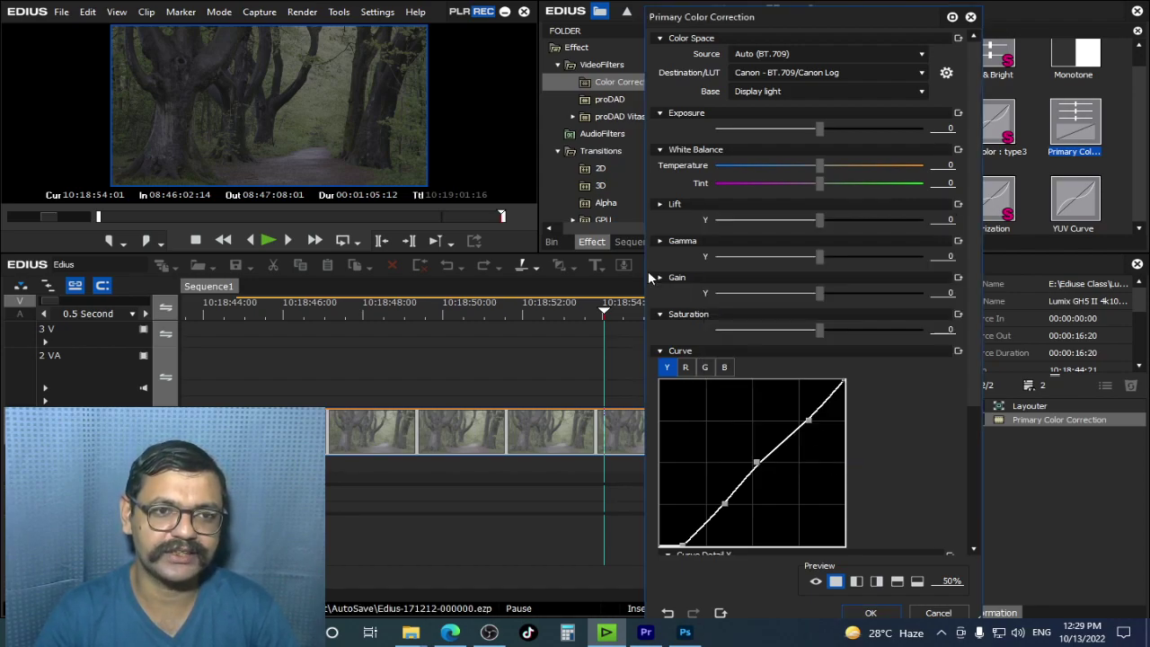
Step: Set the Destination/LUT of the Primary Color Correction to the imported LUT 1 (Full / Full) and accept the filter
click(833, 71)
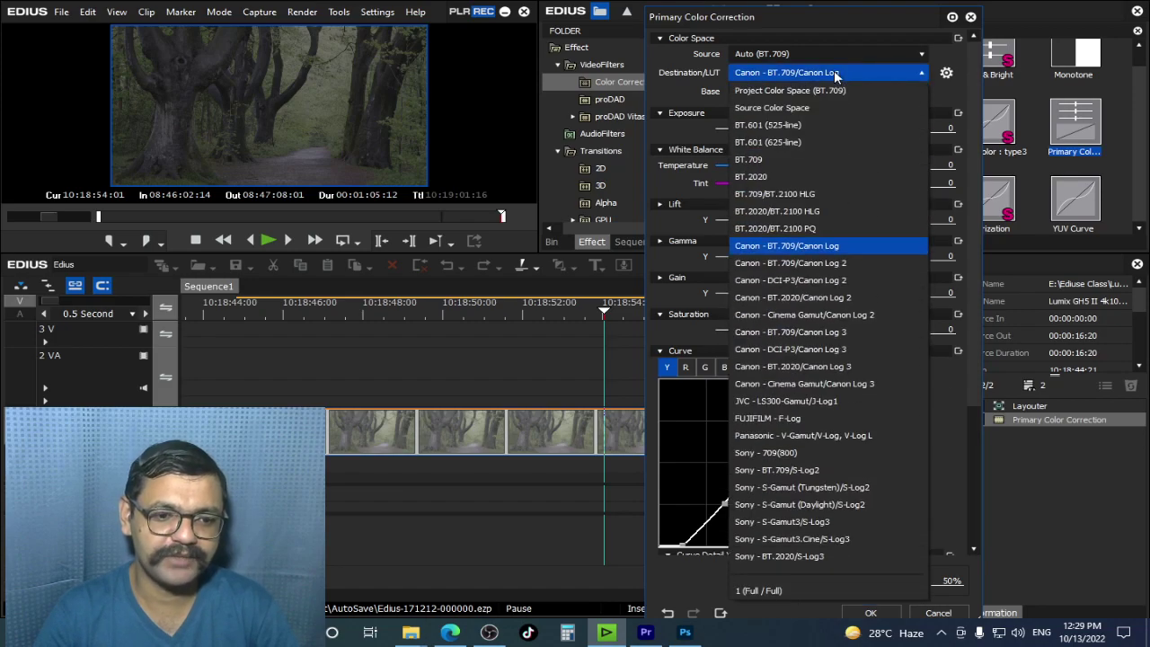
click(808, 593)
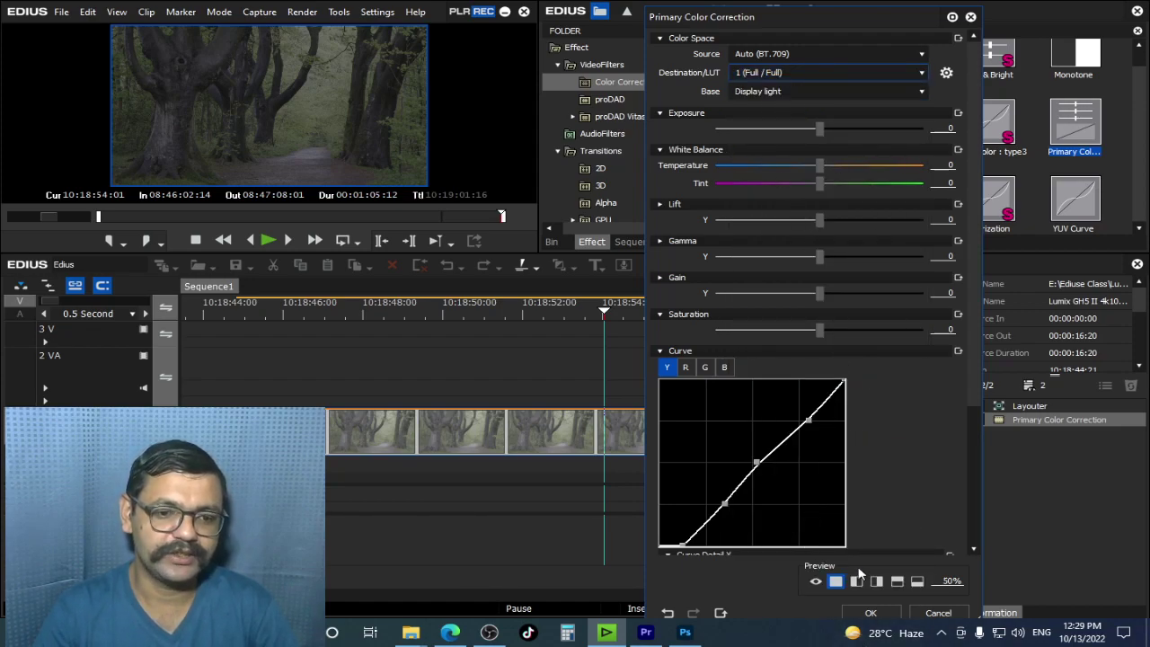
click(871, 618)
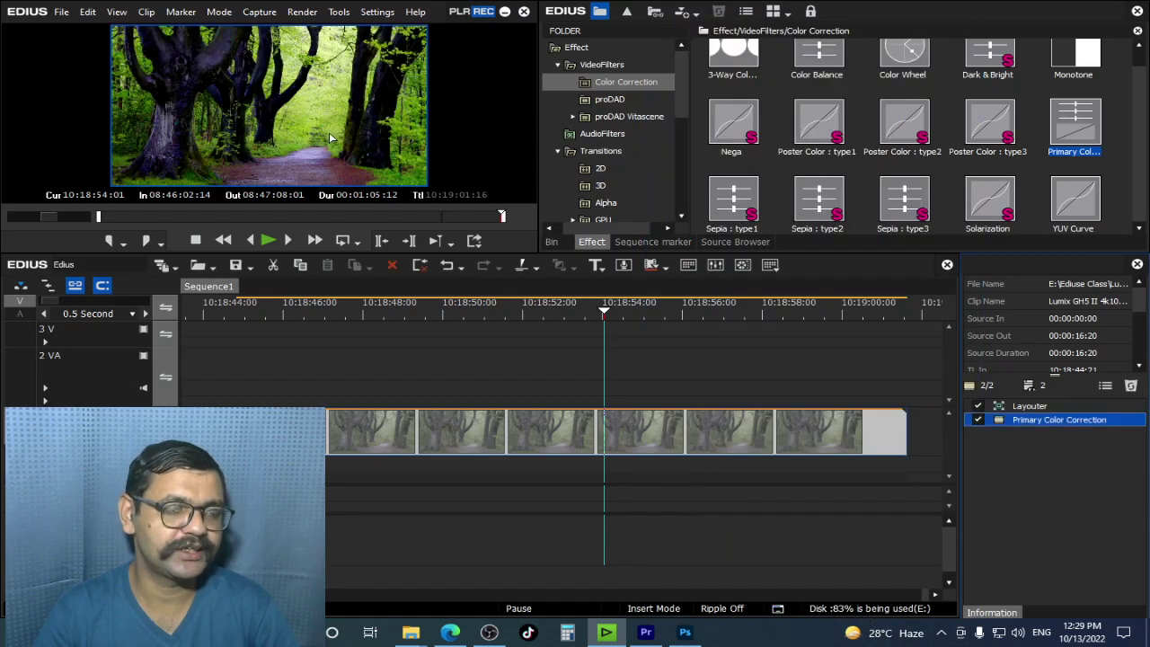
Step: Examine the LUT-graded clip in full-screen preview
key(ctrl+F11)
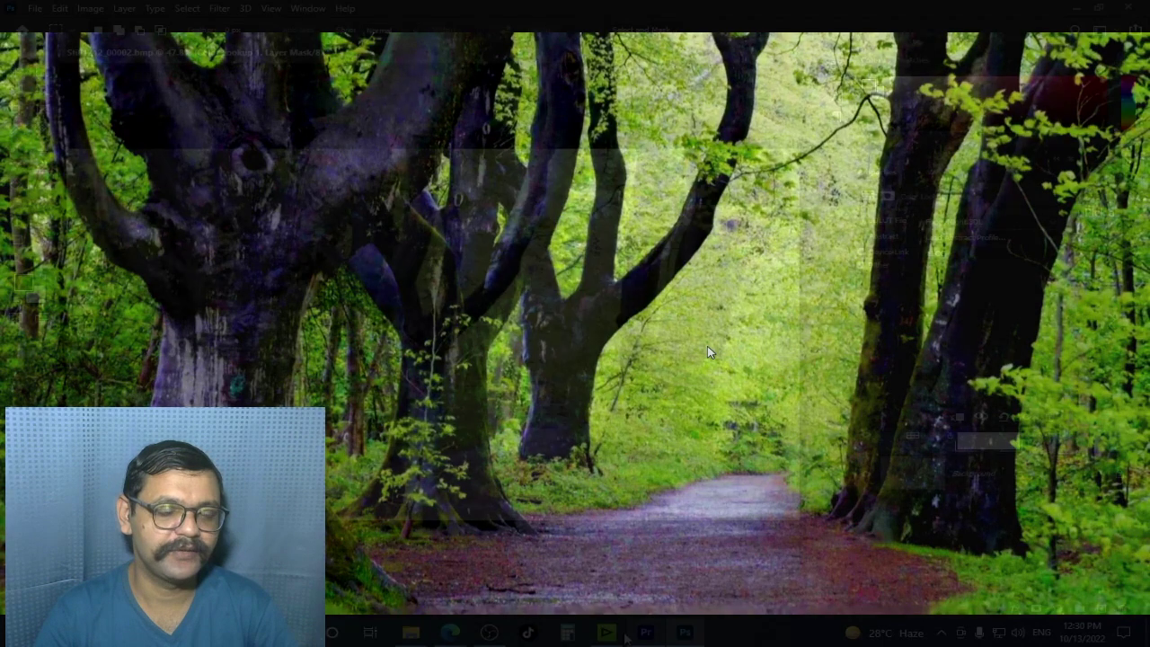
key(Escape)
key(ctrl+F11)
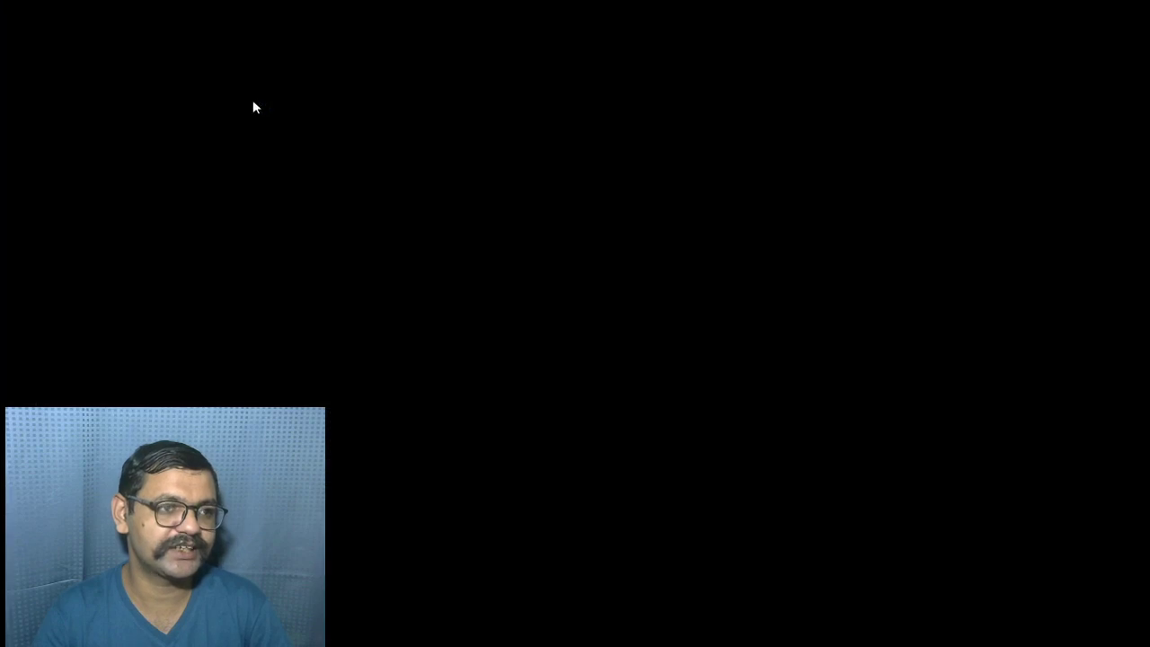
key(Escape)
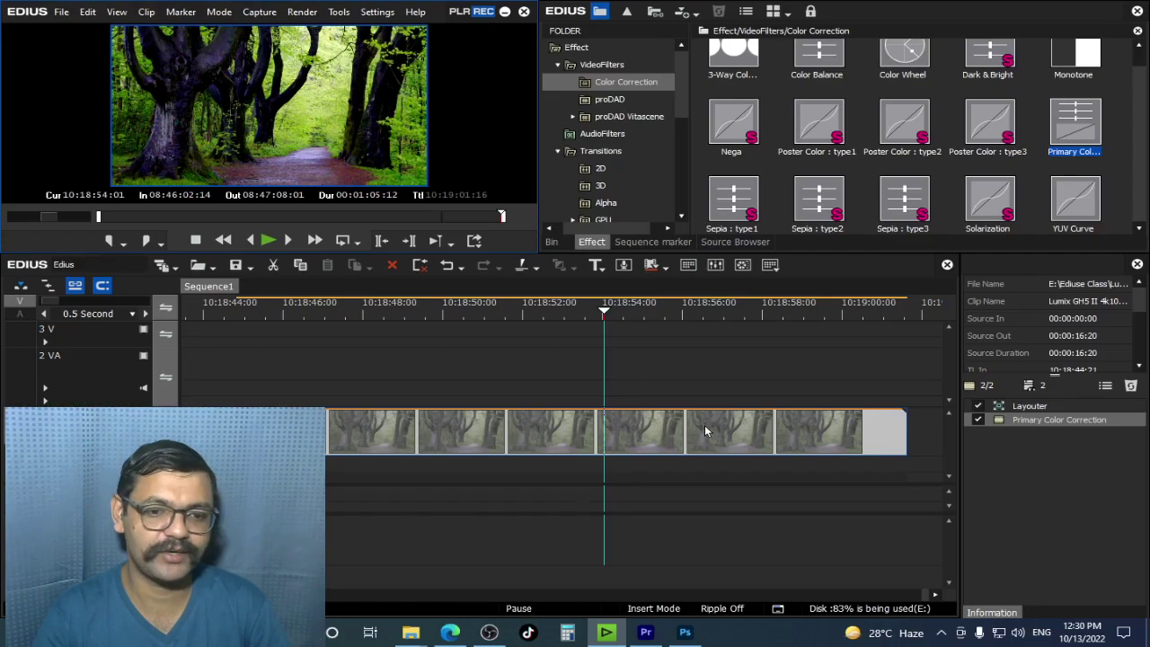
Step: Reopen the clip's Primary Color Correction and set the Y curve's Midtones input to 50.5, Shadows input to 0.0 and Darks input to 25
click(1043, 421)
double_click(1042, 420)
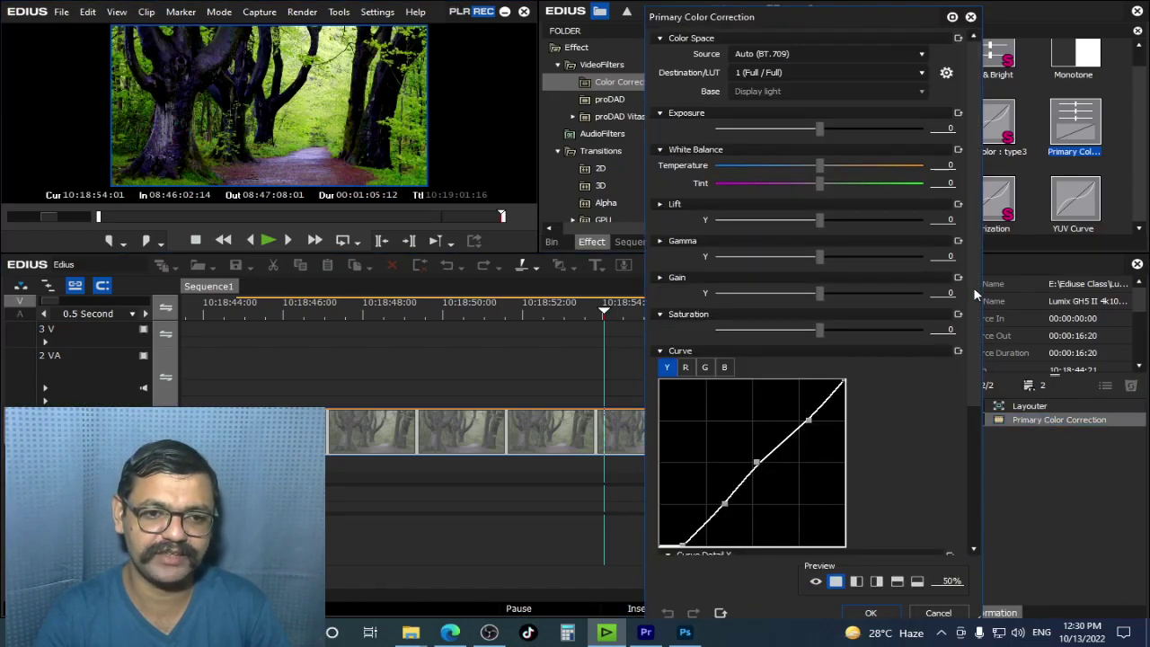
click(976, 288)
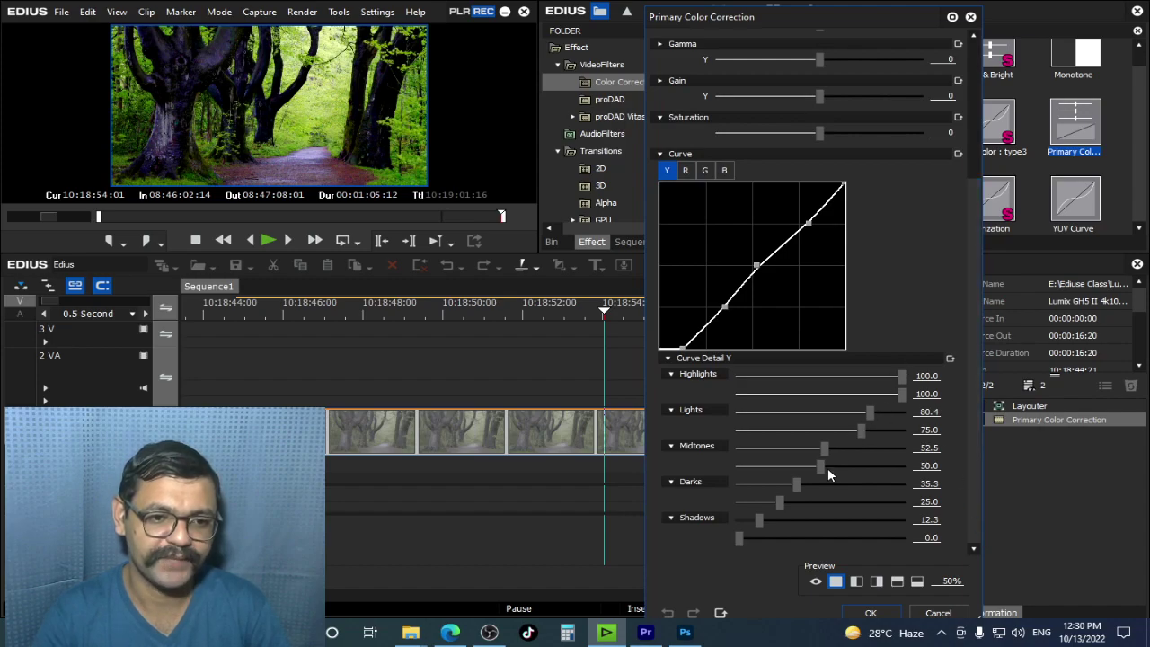
drag(824, 448, 818, 450)
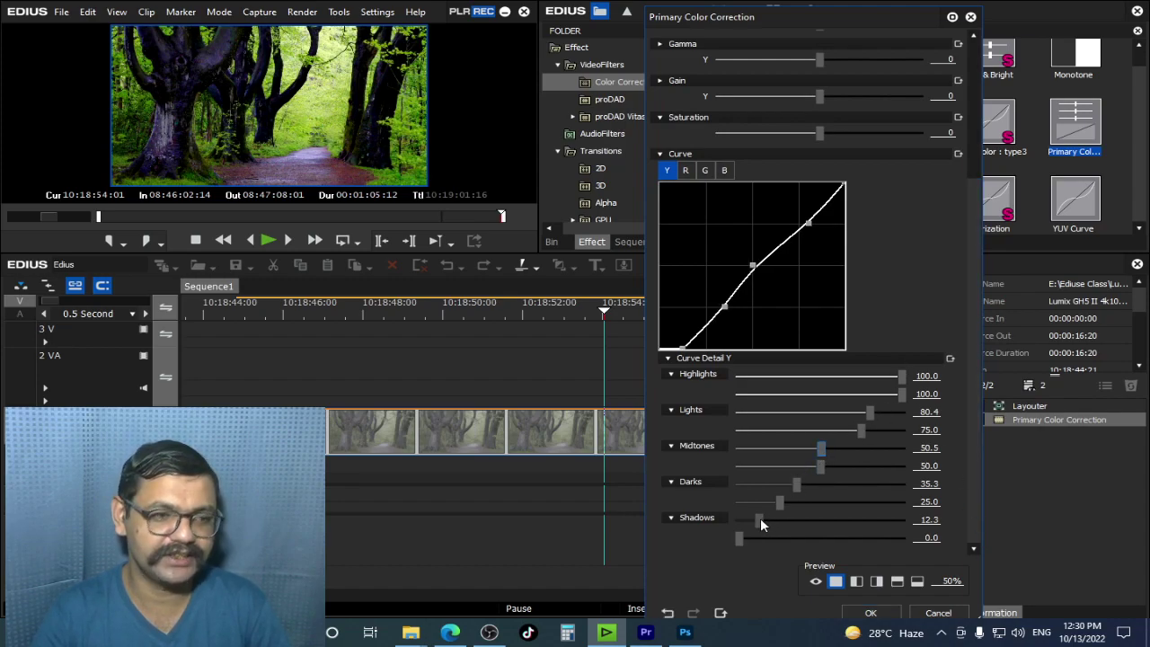
drag(760, 520, 615, 521)
drag(796, 484, 783, 486)
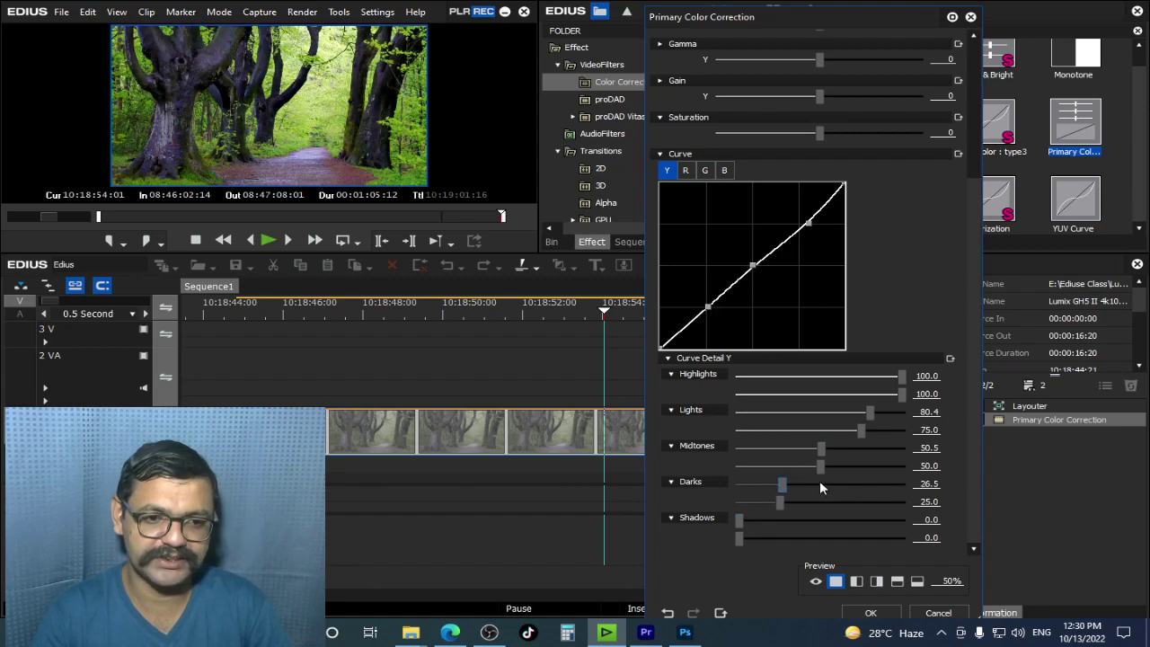
double_click(928, 483)
text(25)
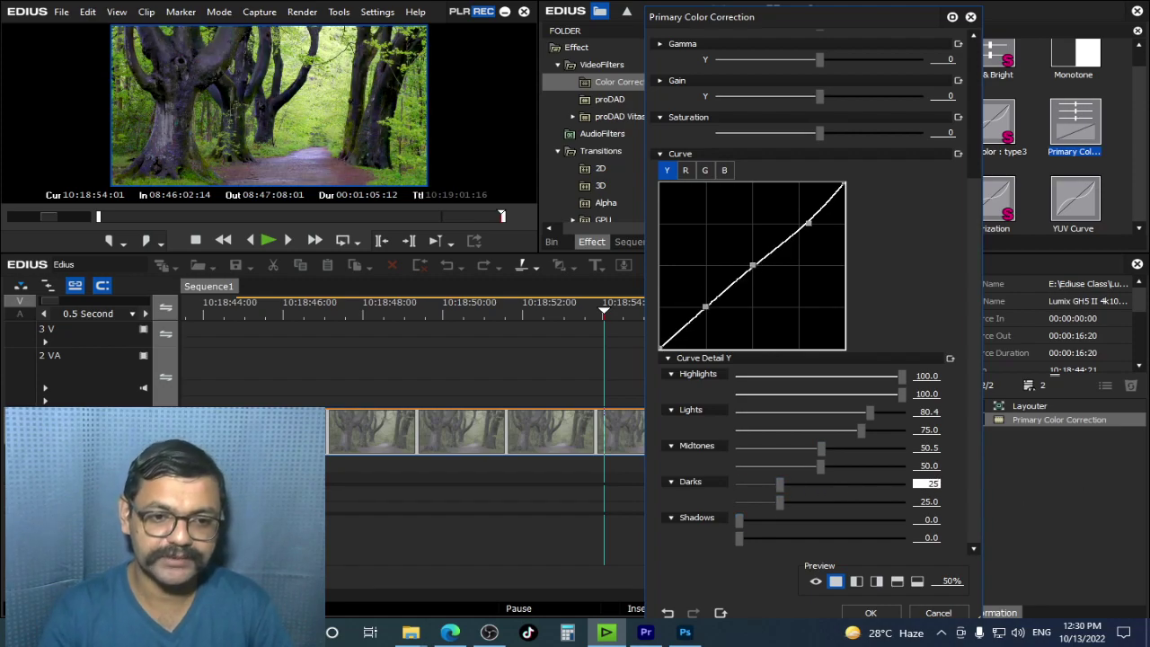
Step: Set the Lights output of the Y curve to 80
double_click(930, 430)
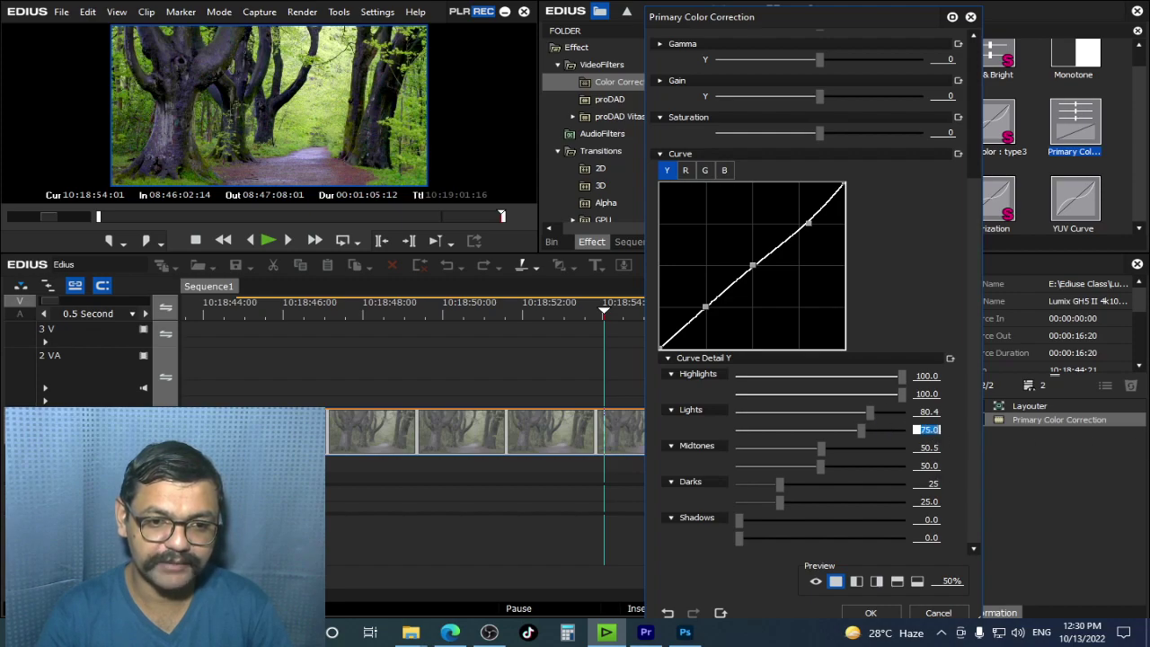
drag(860, 432, 923, 438)
click(930, 434)
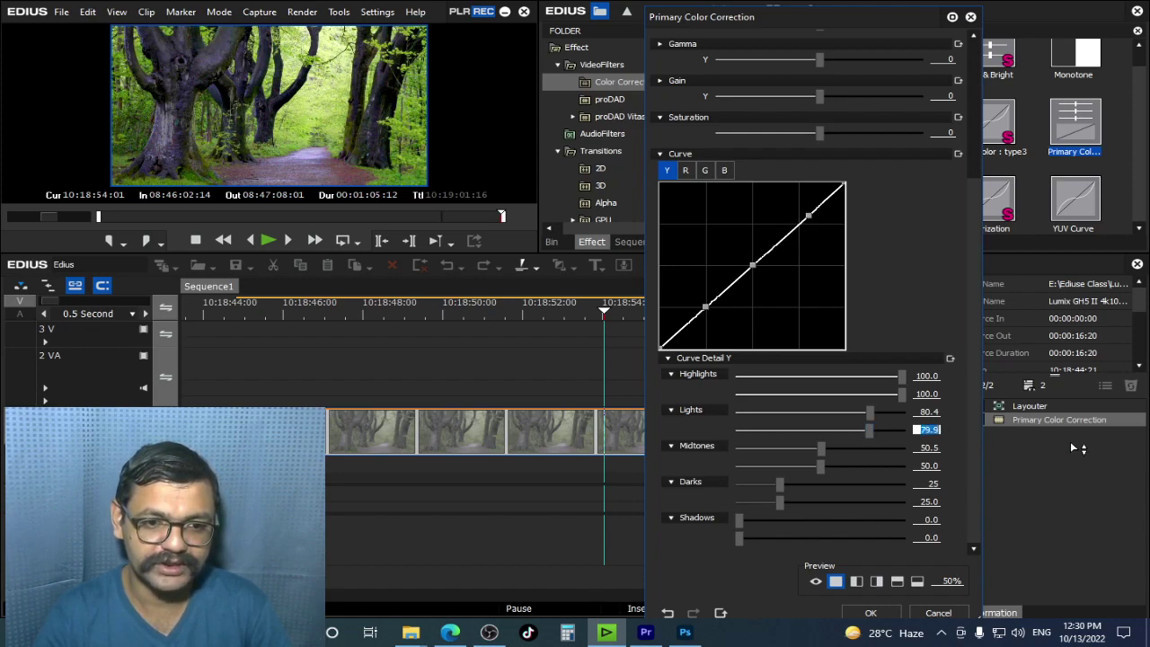
text(80)
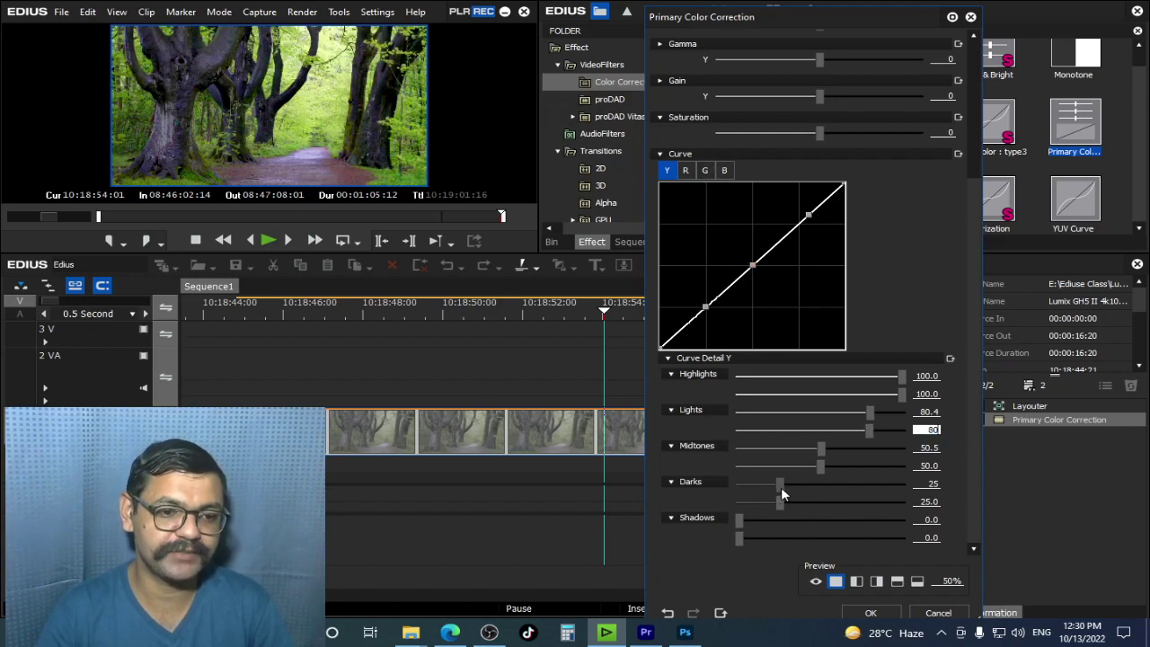
Step: Fine-tune the Y curve's Darks, setting their output to 27.0, lower the Highlights output to 87.7, and raise the Shadows input to 7.4
drag(780, 487, 792, 489)
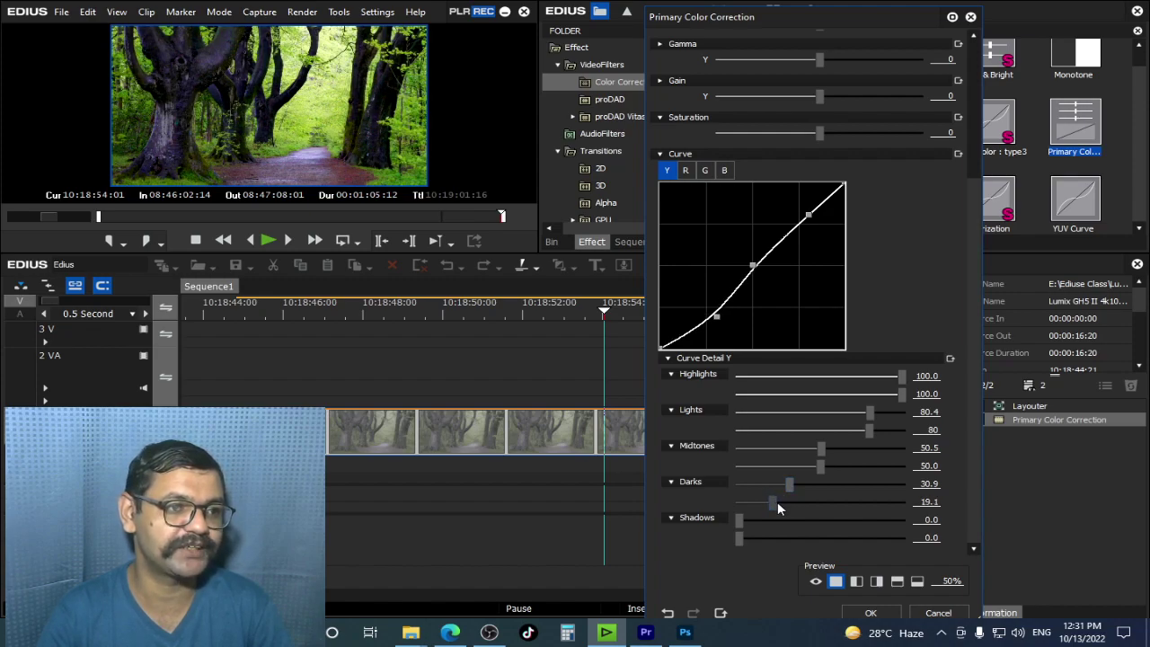
drag(782, 509, 786, 509)
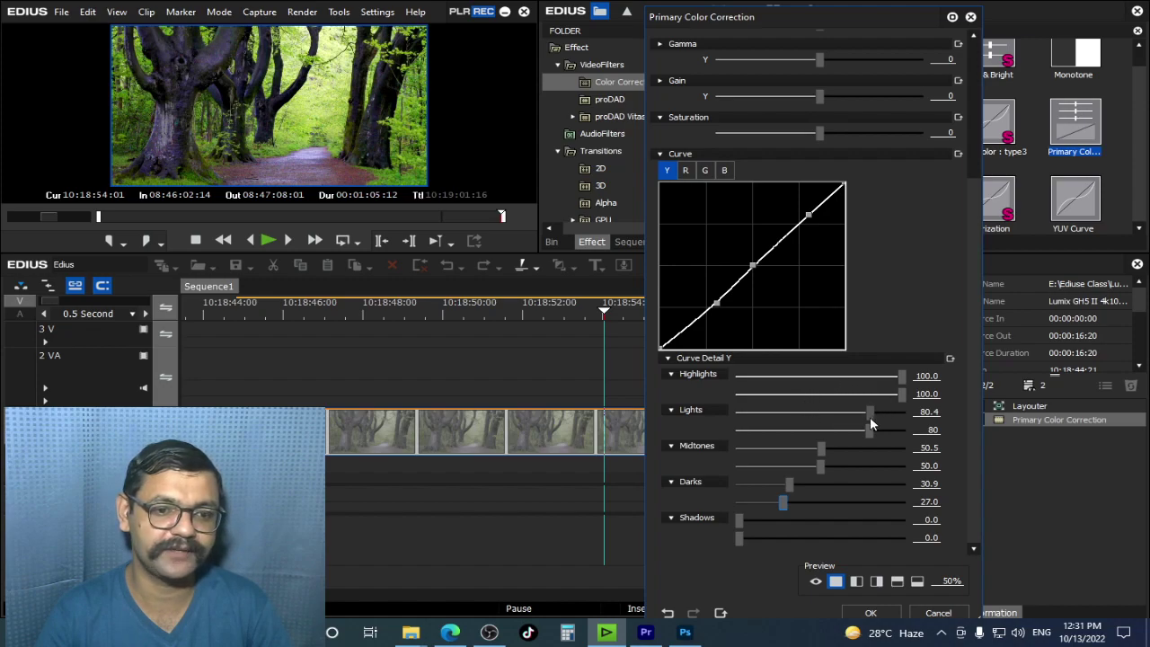
drag(902, 381, 882, 399)
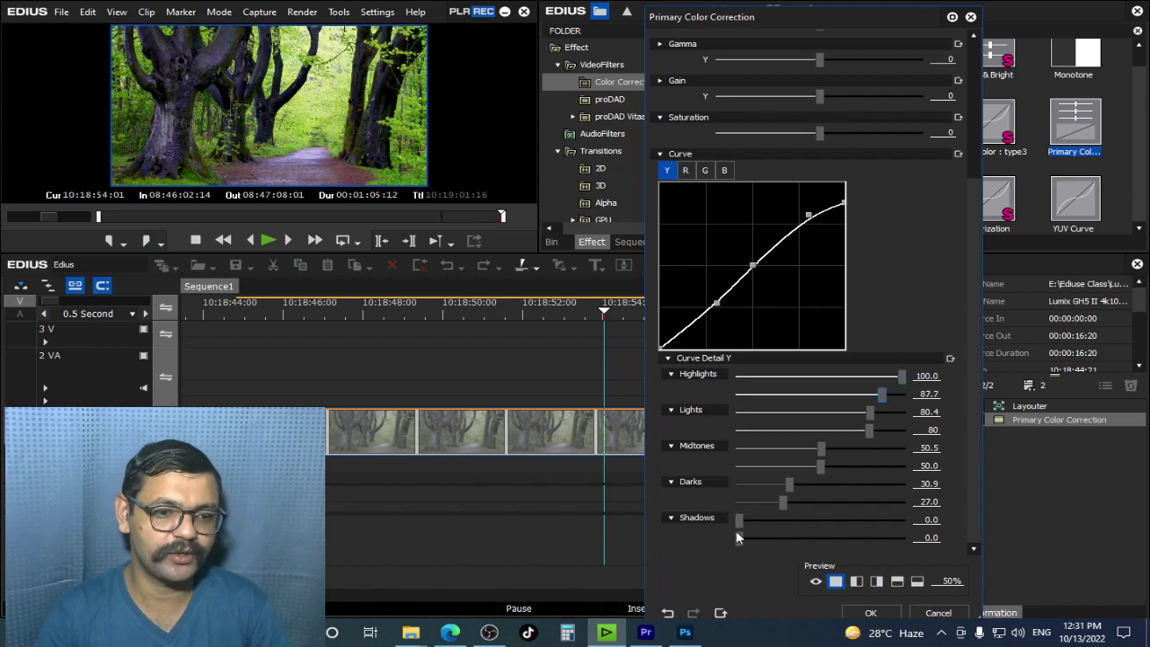
drag(742, 523, 755, 523)
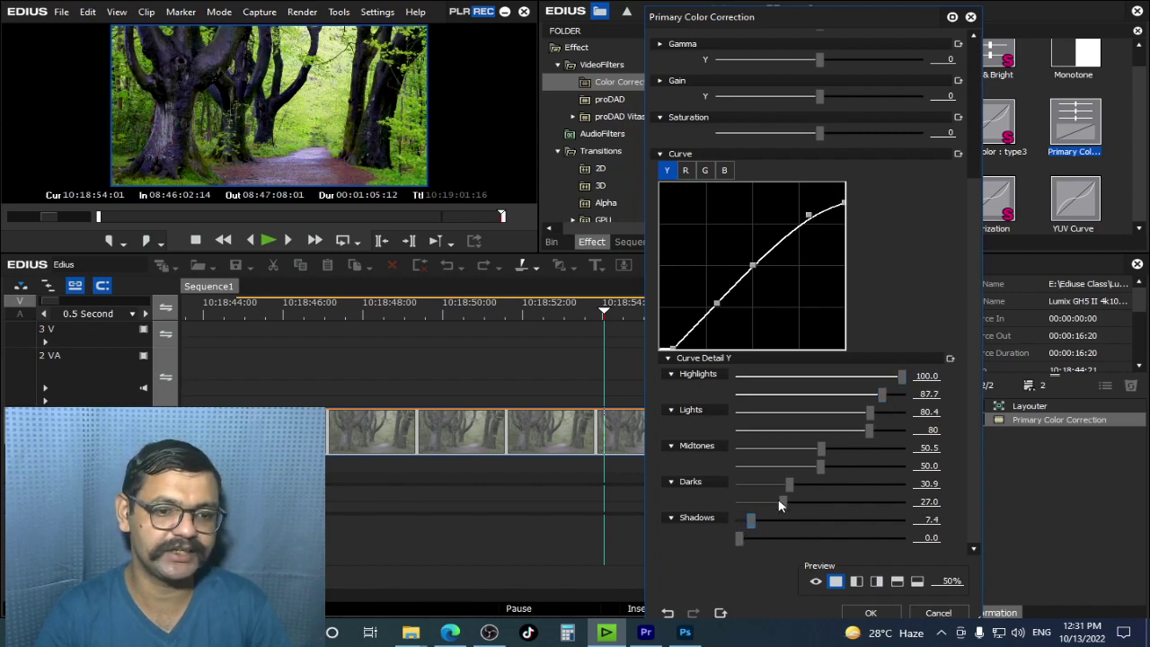
drag(788, 486, 816, 454)
Step: Check the adjusted grade in full-screen preview and accept the Primary Color Correction settings
double_click(373, 154)
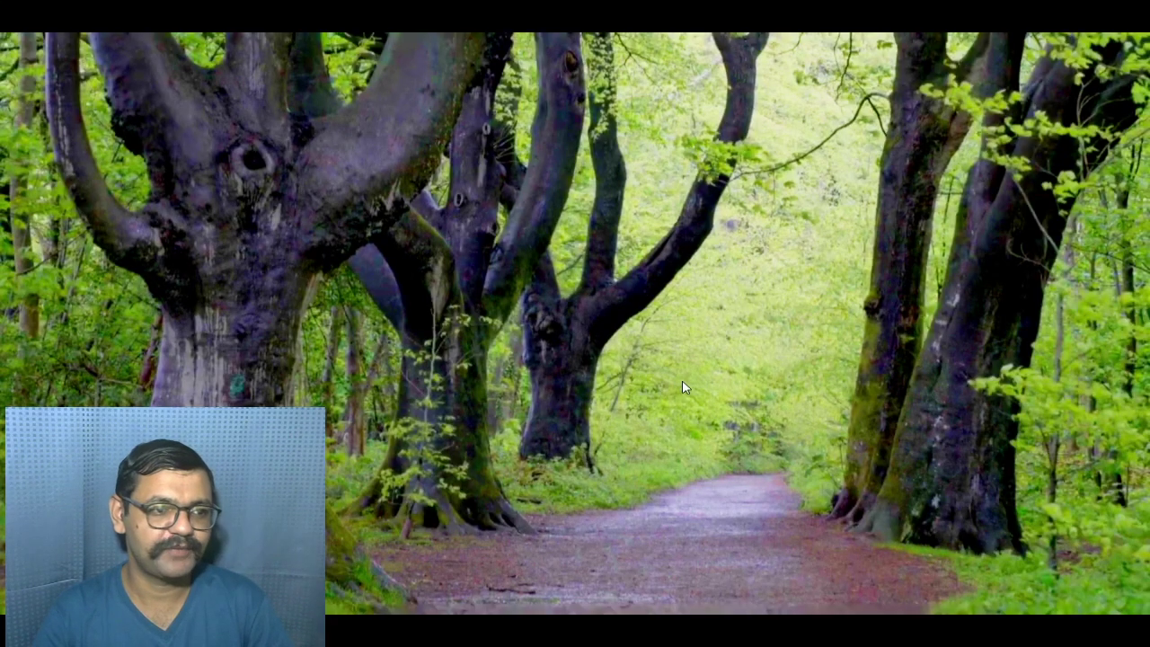
double_click(682, 386)
click(858, 613)
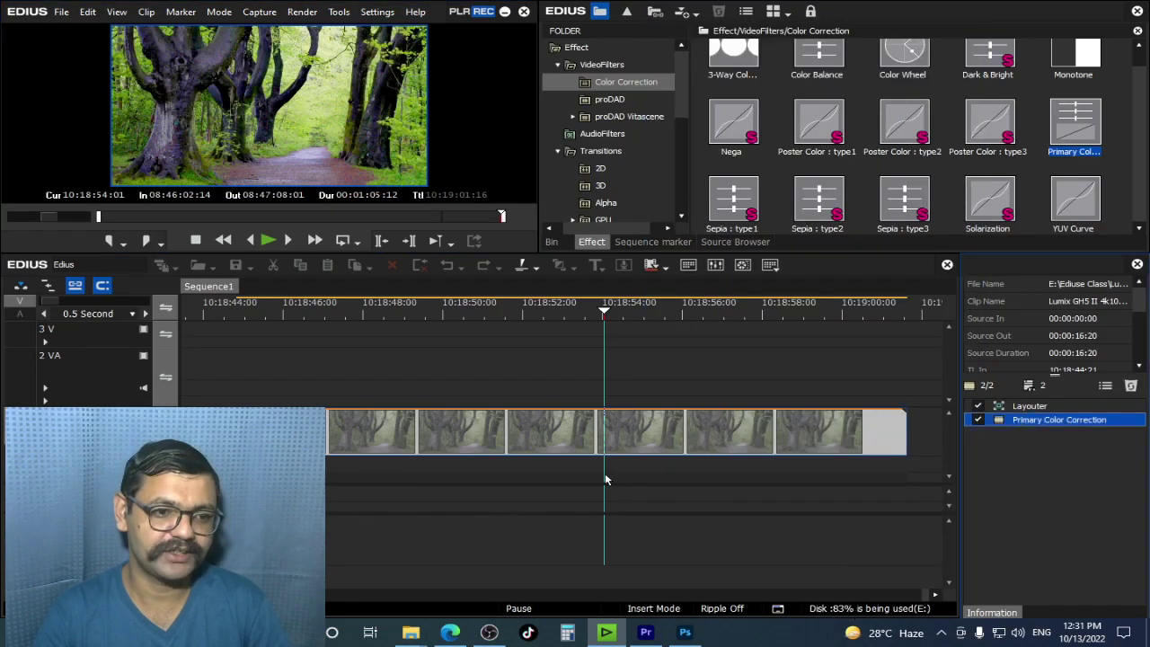
Step: Load the timeline clip's source in the player and place an ungraded copy on track 2 VA directly above the graded clip
double_click(623, 432)
drag(220, 135, 355, 327)
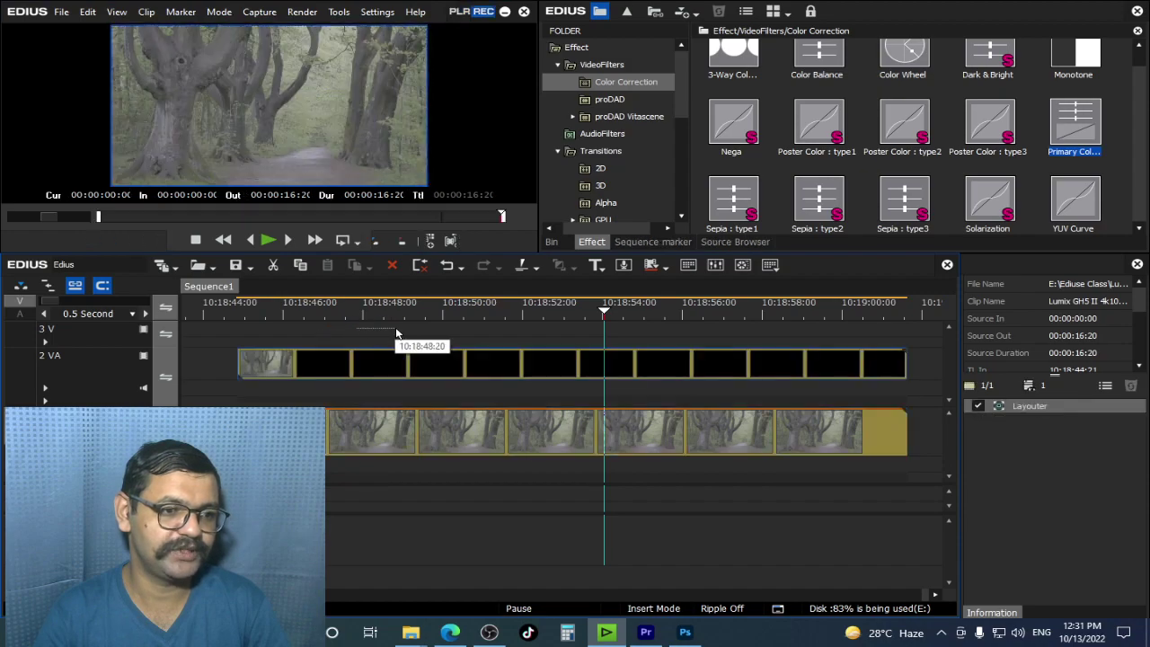
click(518, 308)
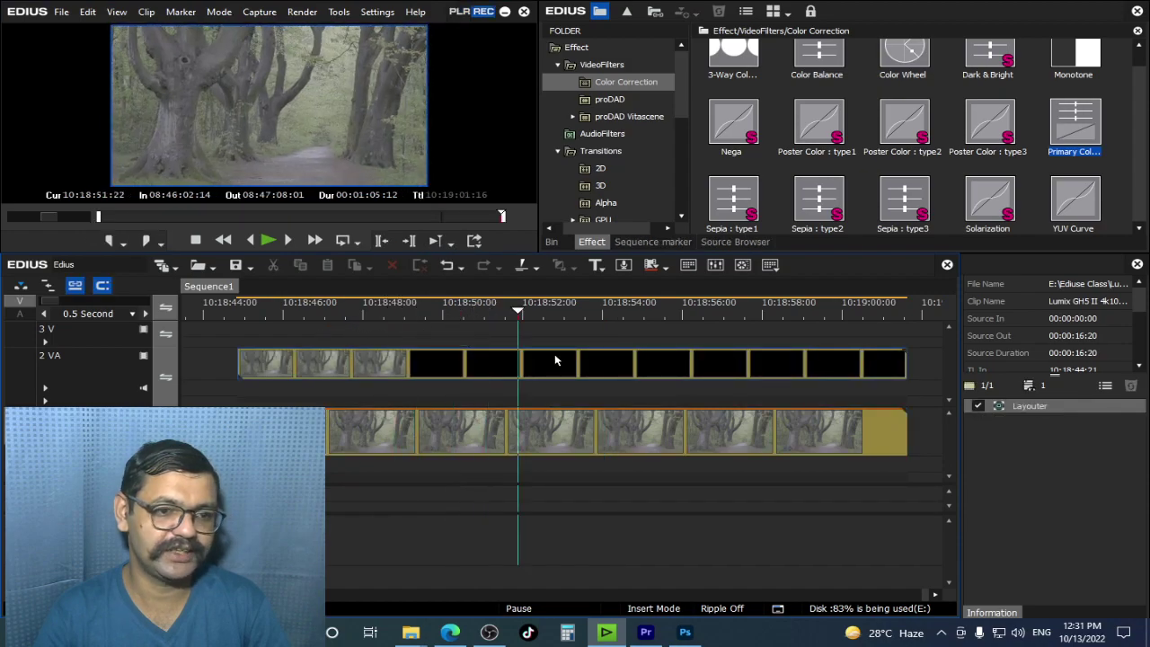
Step: In the upper clip's Layouter, crop the right side by 50% and preview the ungraded/graded split full screen
click(1039, 405)
key(F7)
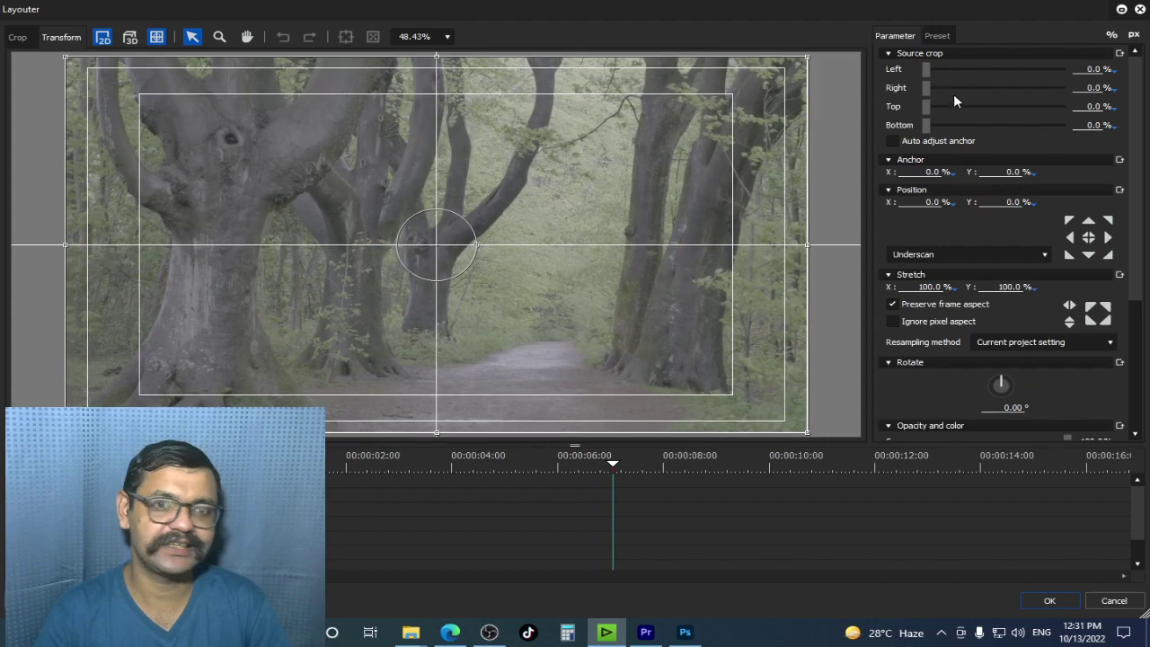
mouse_move(954, 93)
mouse_down()
mouse_move(931, 88)
mouse_move(966, 103)
mouse_up()
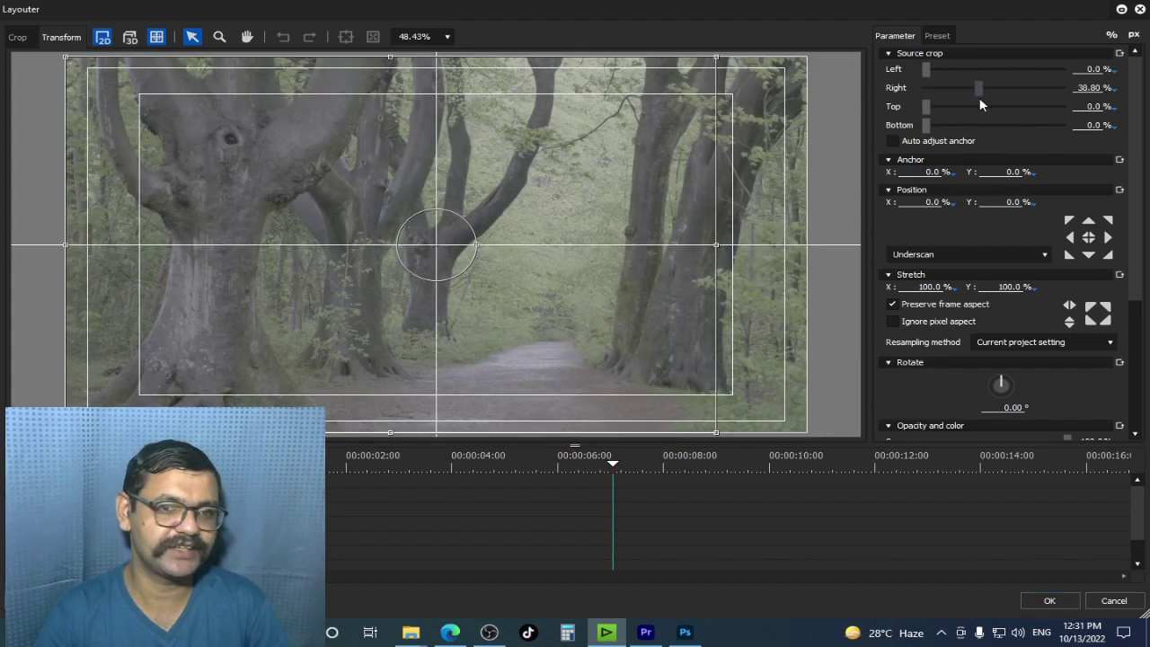
click(1087, 87)
text(50)
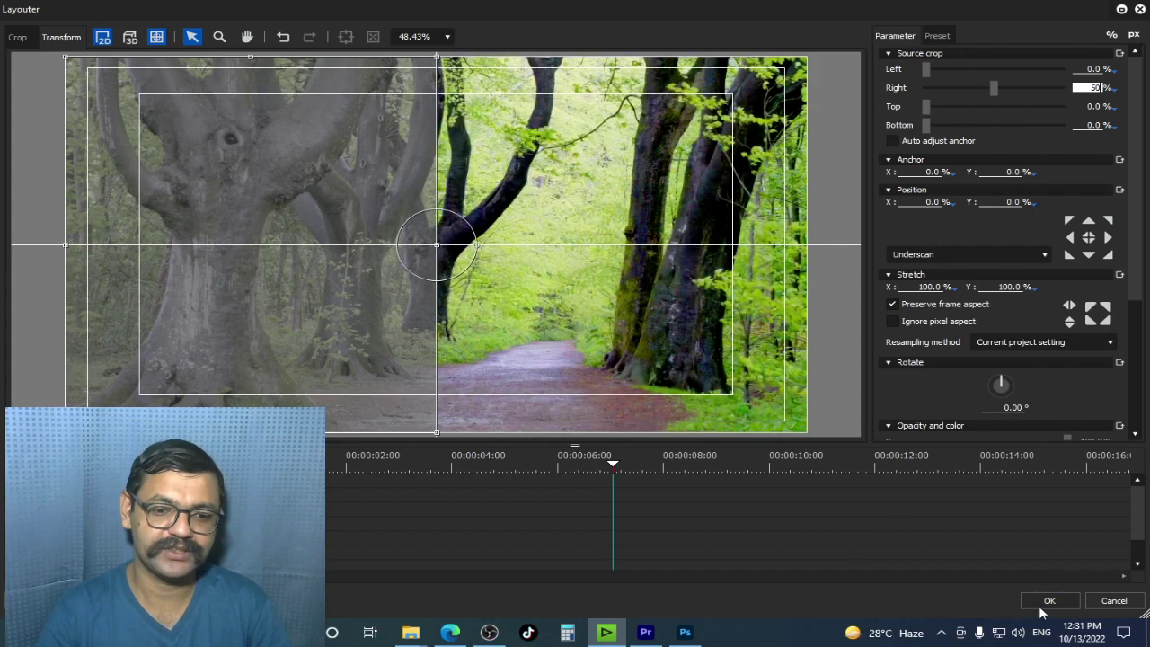
click(1047, 601)
key(ctrl+F11)
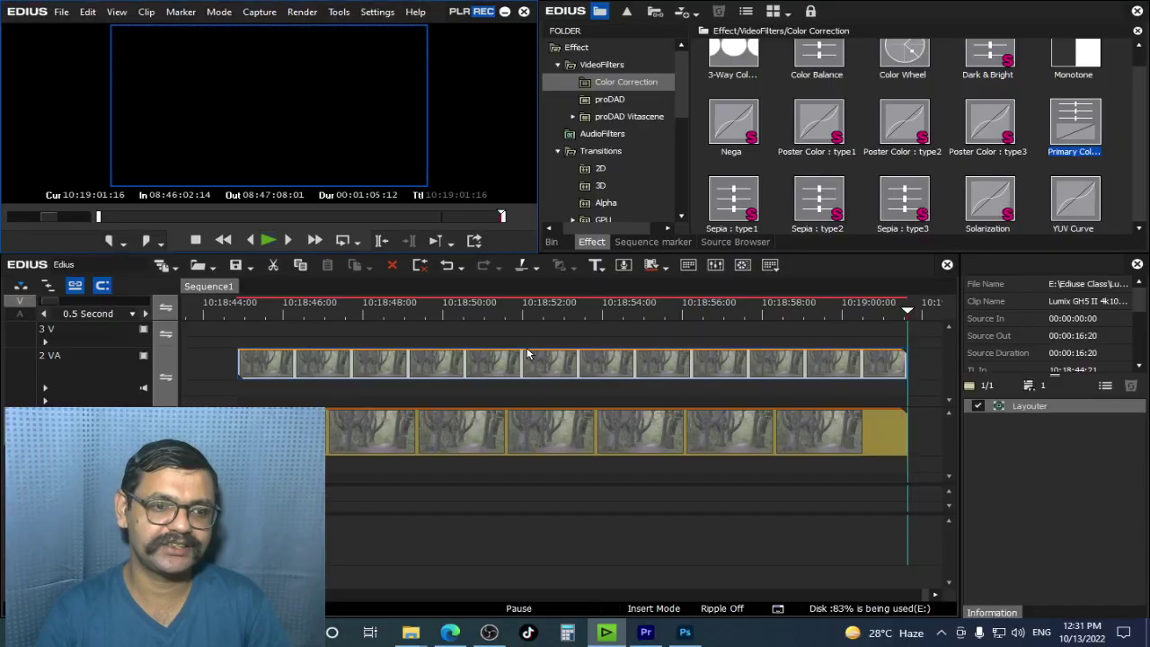
Step: Add the Color Correction in Premiere Pro CC (Lumetri Color Tutorial) video from the Lut folder to track 1 VA, after the graded clip
mouse_move(411, 632)
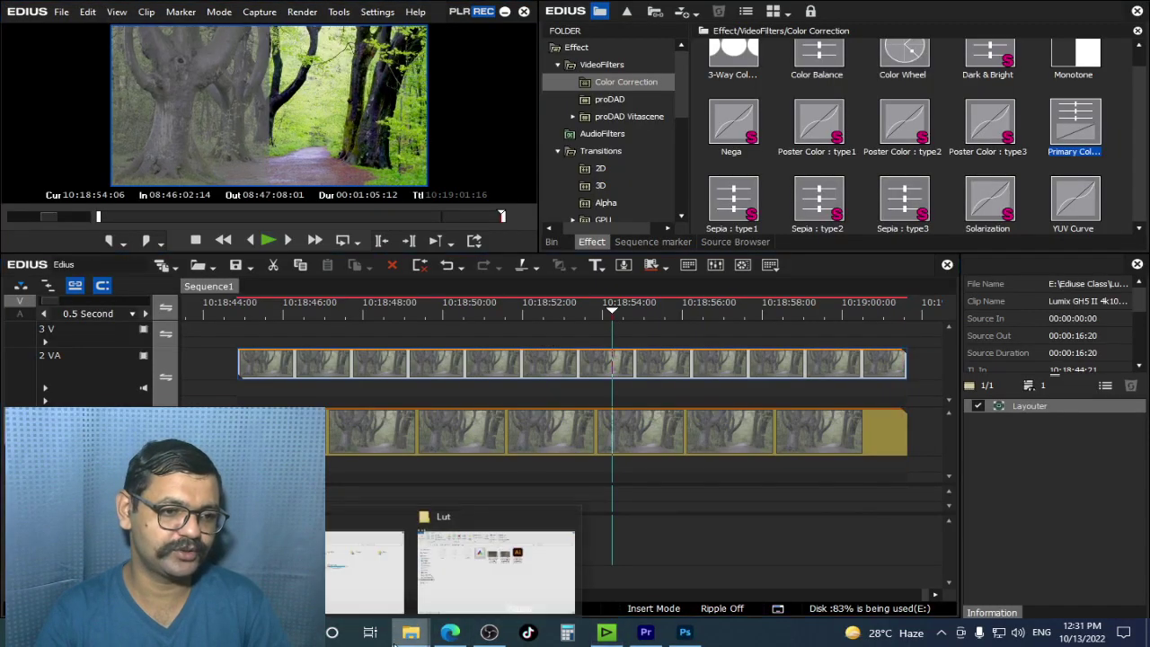
click(534, 561)
drag(547, 193, 578, 282)
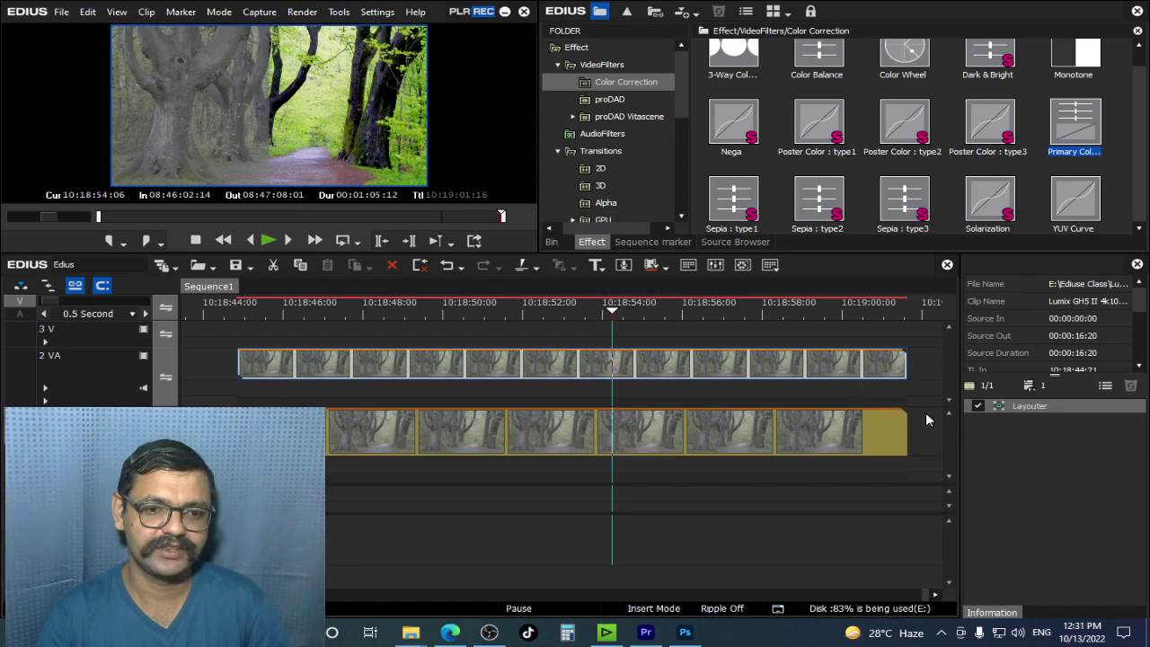
drag(925, 419, 925, 420)
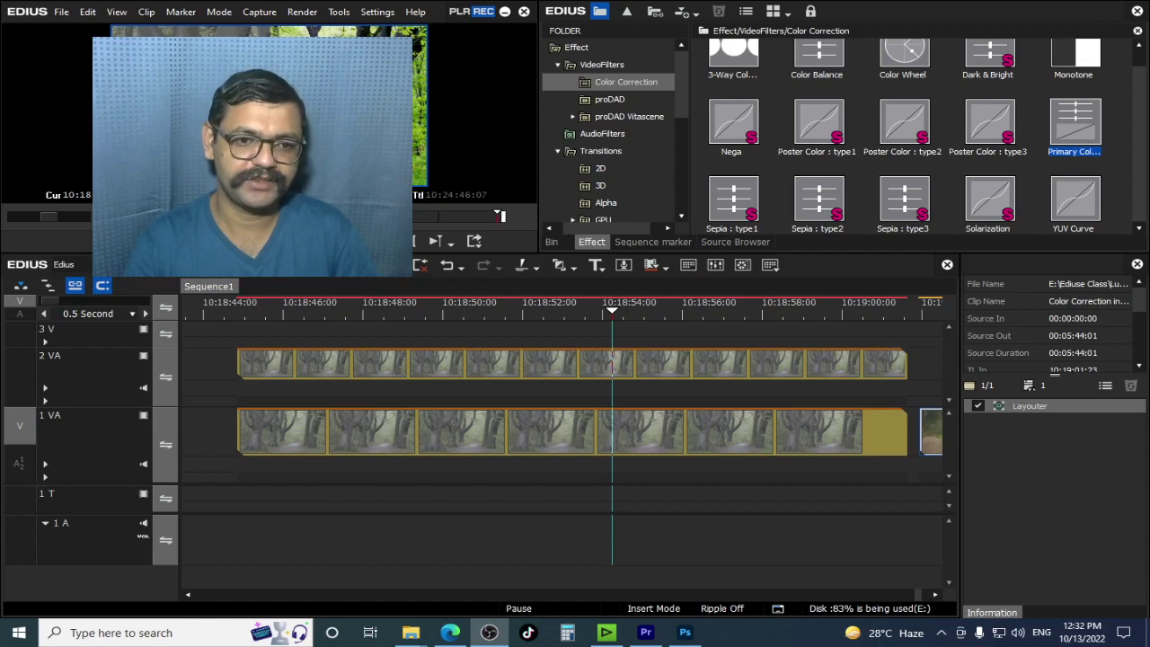
key(End)
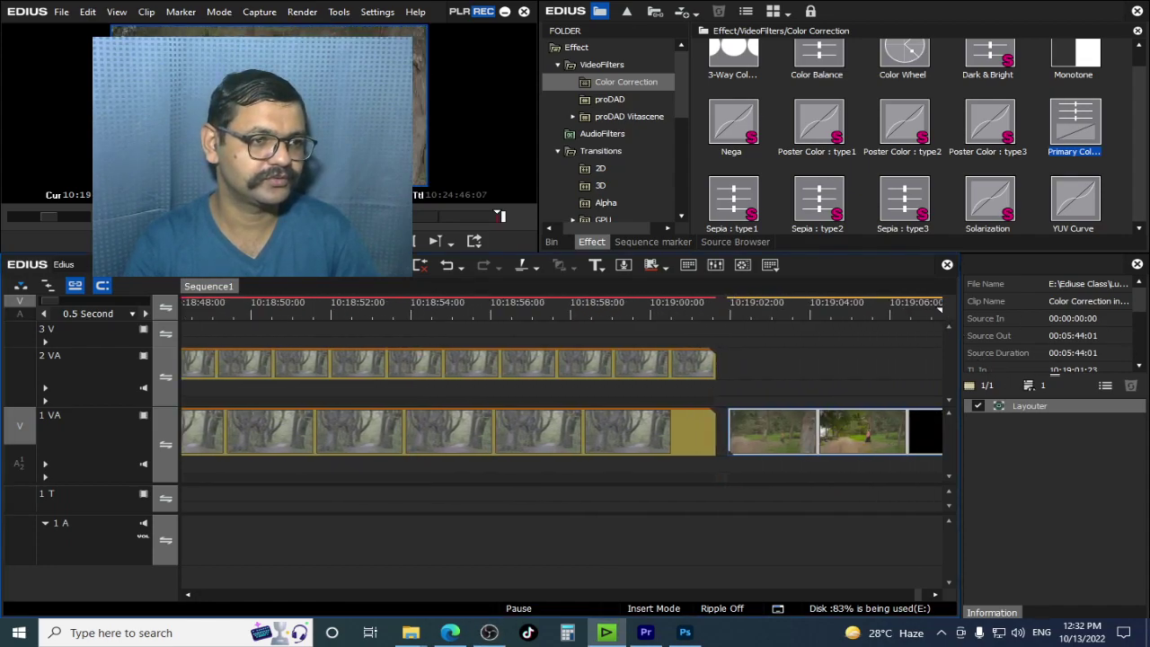
Step: Preview the opening of the tutorial clip on track 1 VA and copy the graded clip's Primary Color Correction onto it
mouse_move(578, 422)
mouse_down()
mouse_move(551, 422)
mouse_move(602, 431)
mouse_up()
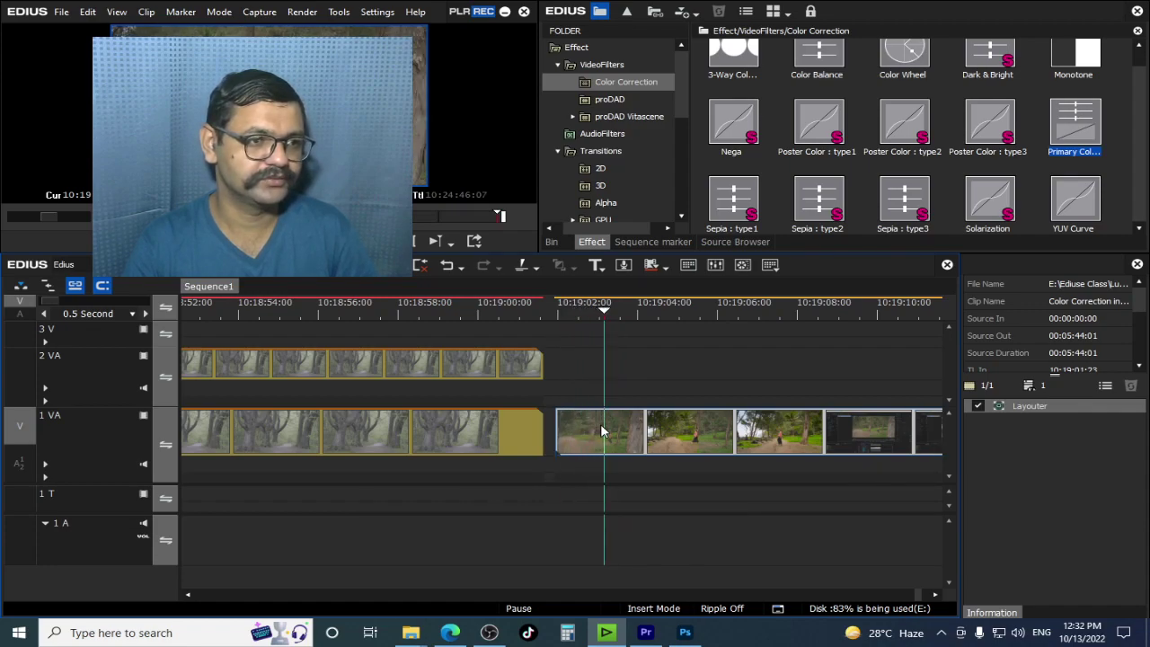
key(space)
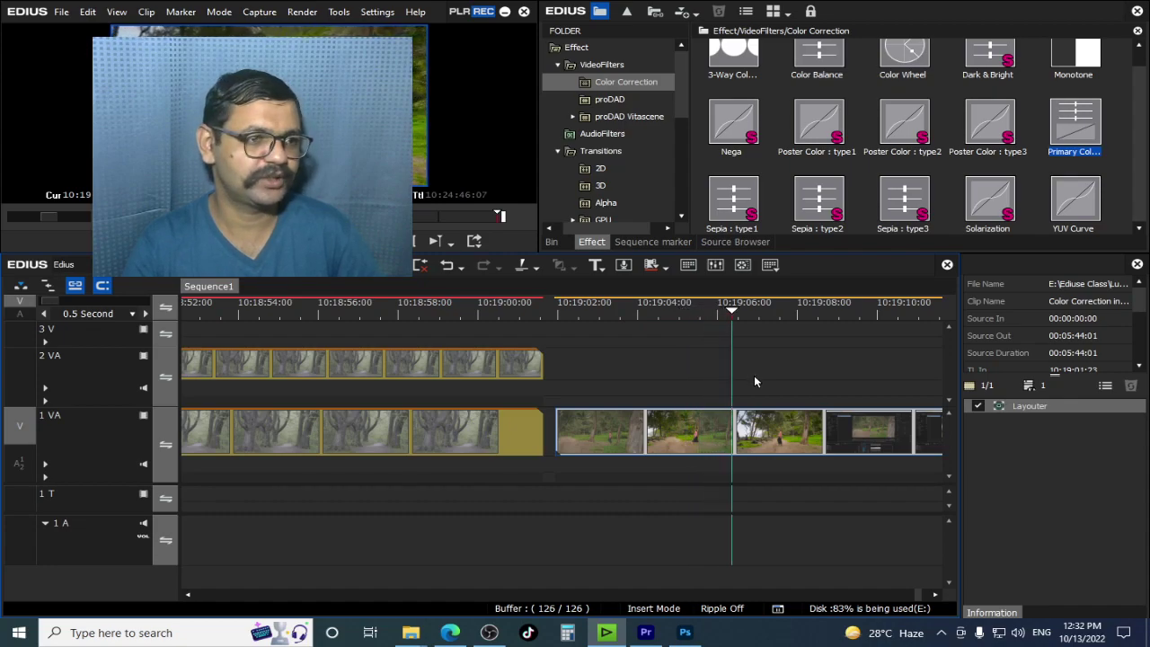
drag(663, 329, 582, 350)
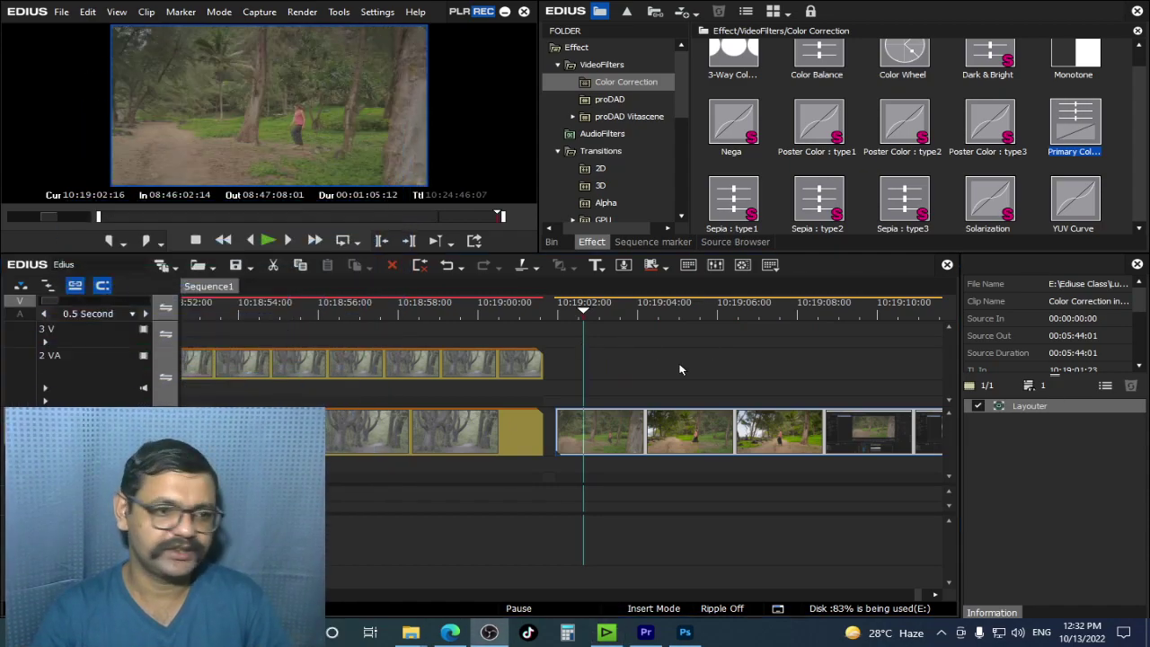
click(511, 426)
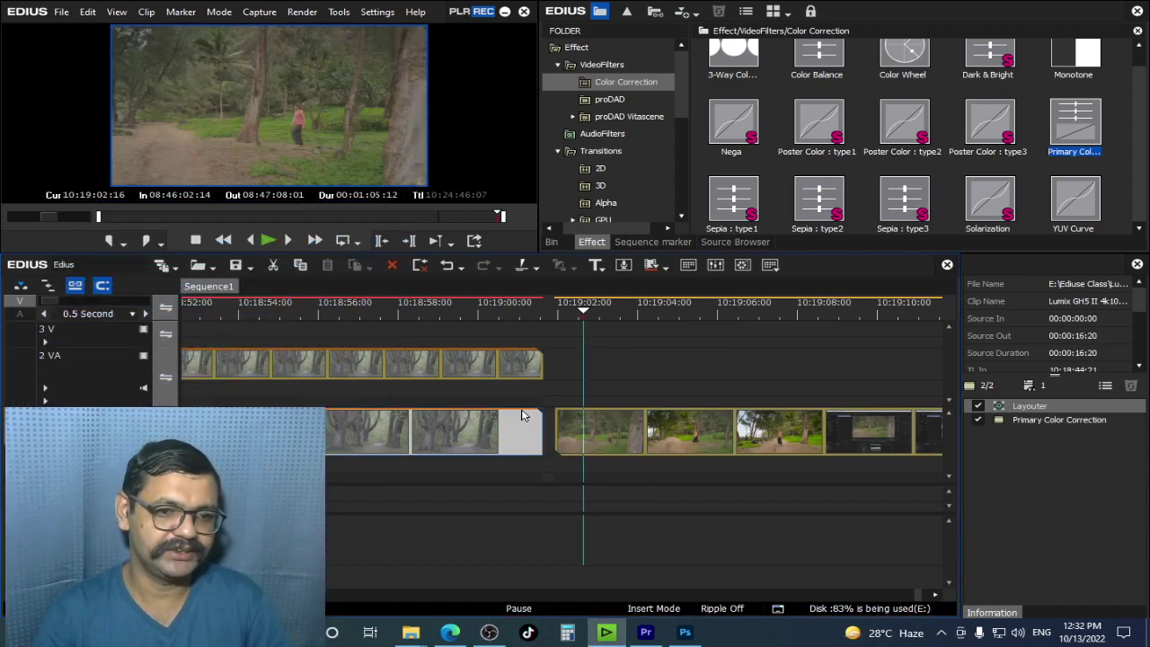
click(763, 431)
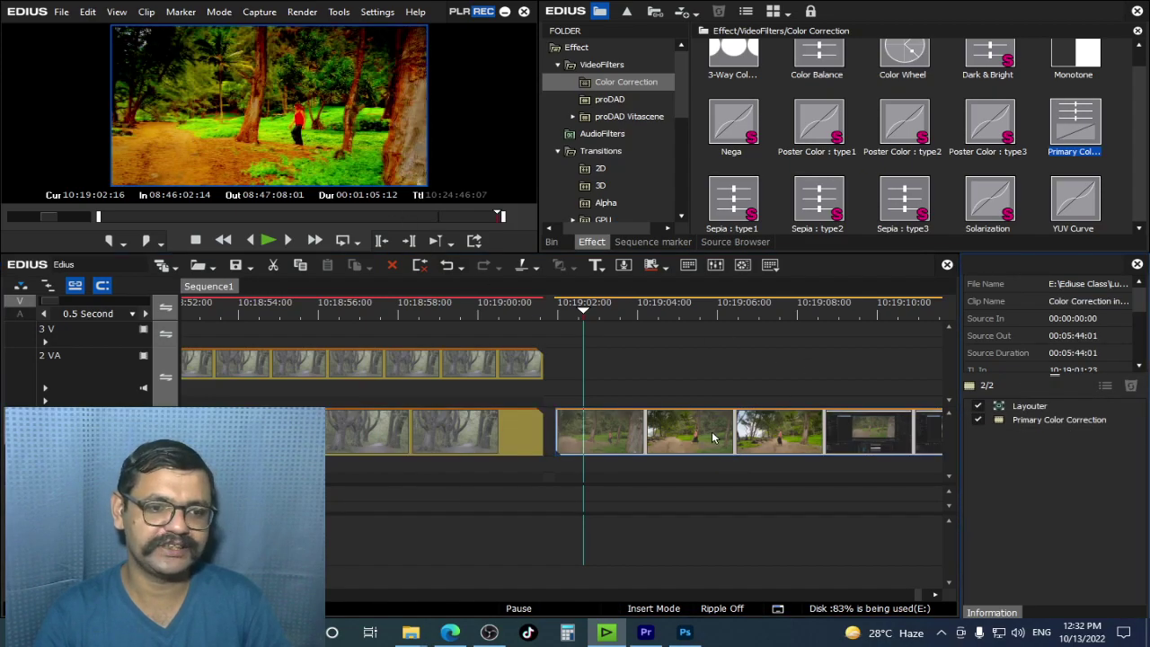
Step: Try reshaping the Y curve's midtones and darks in the tutorial clip's Primary Color Correction, and discard the changes
click(1048, 420)
double_click(1039, 421)
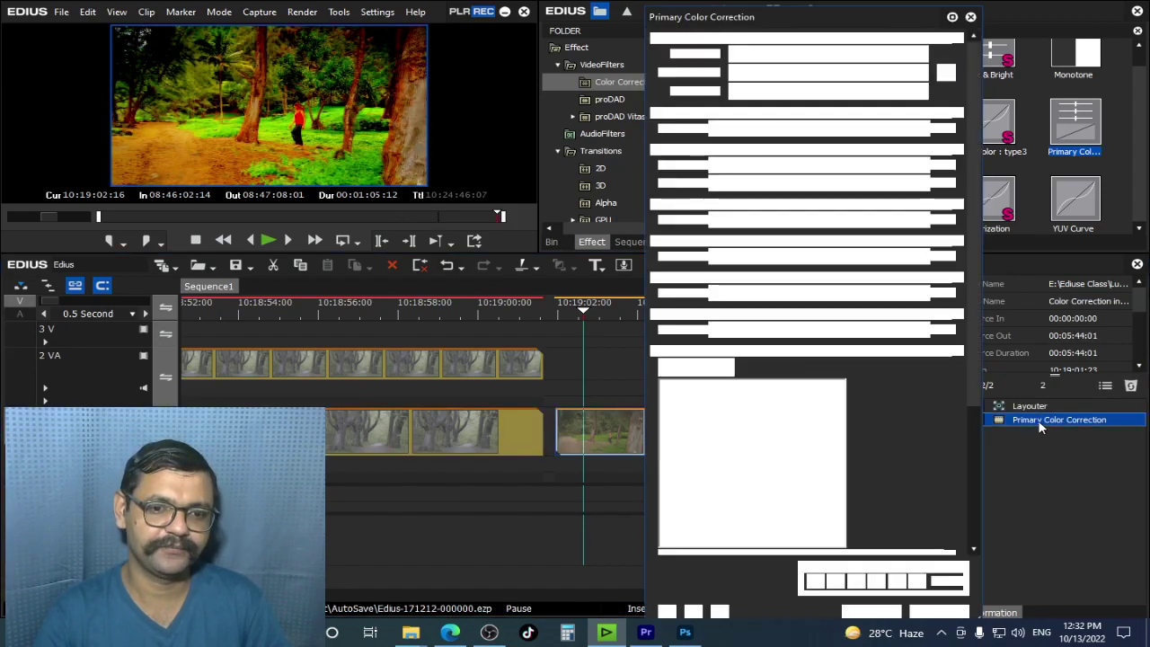
drag(741, 461, 751, 471)
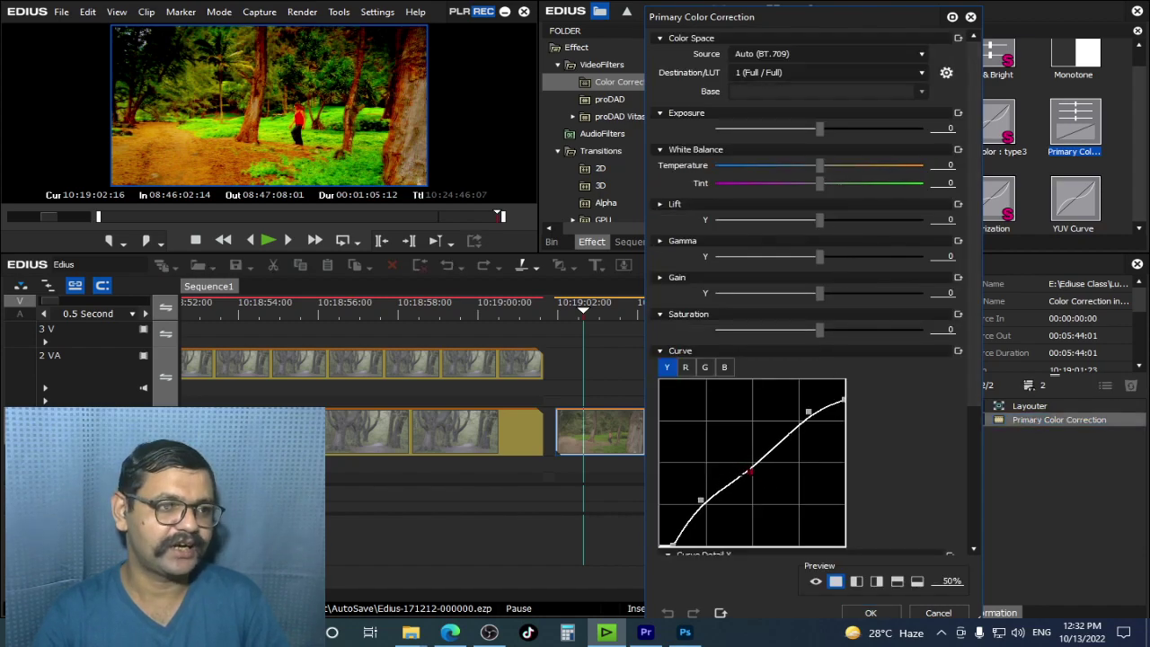
scroll(979, 316, down, 3)
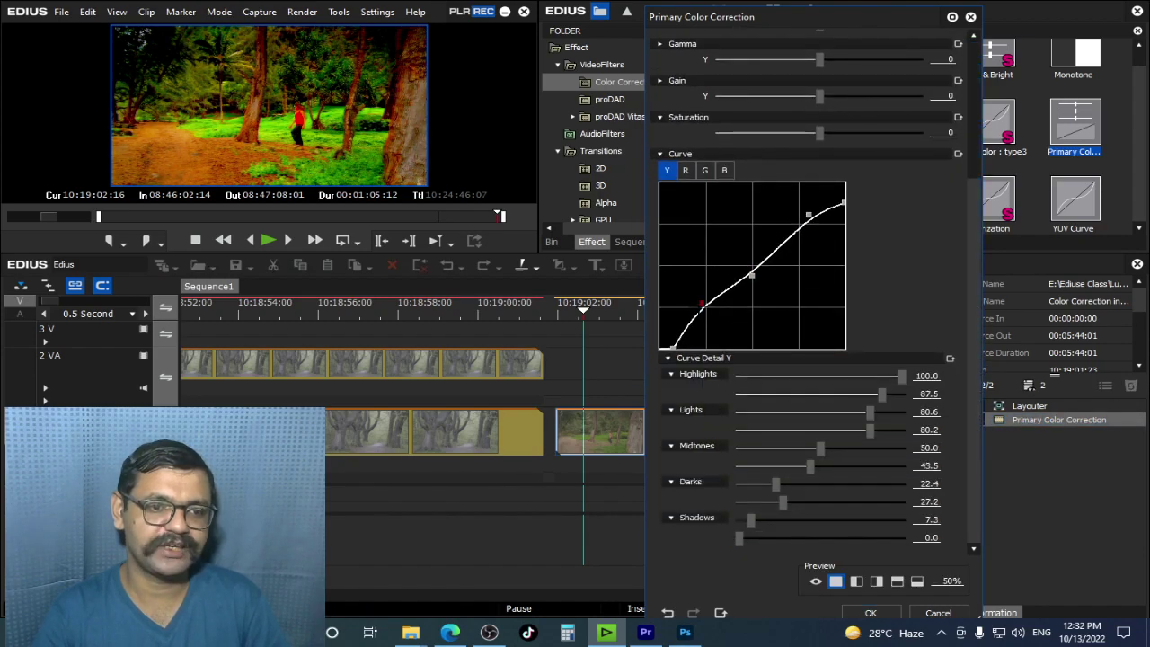
key(Escape)
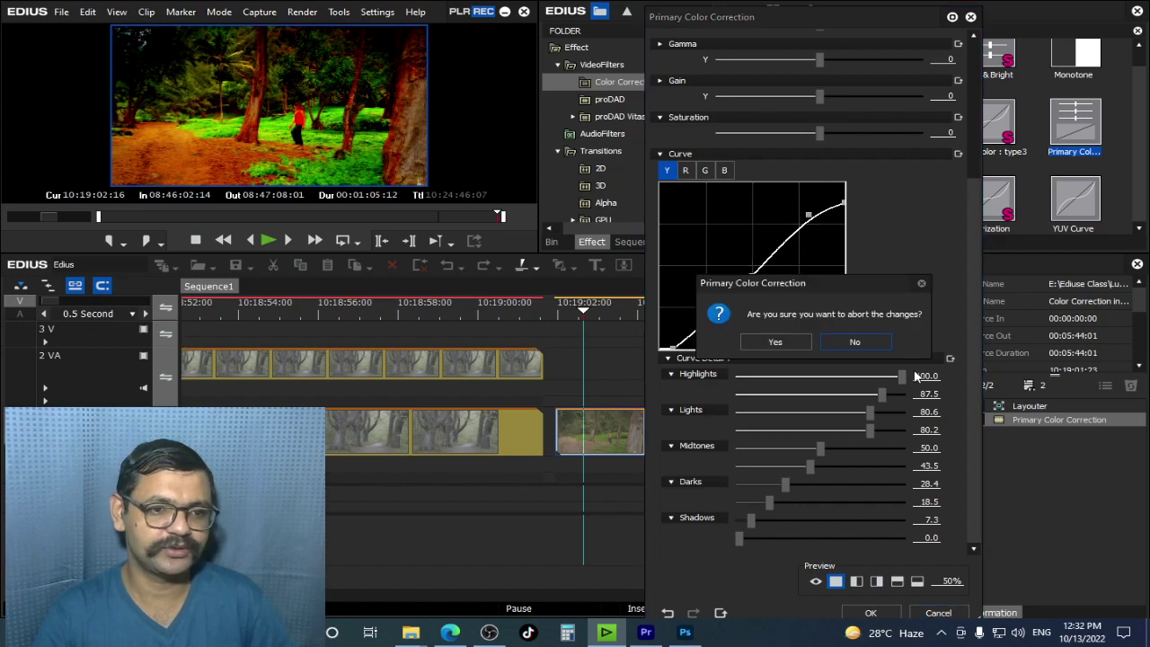
click(775, 342)
Step: Place all clips from the Vlog bin folder on track 1 VA ahead of the existing clips and scrub into them
click(551, 242)
click(600, 117)
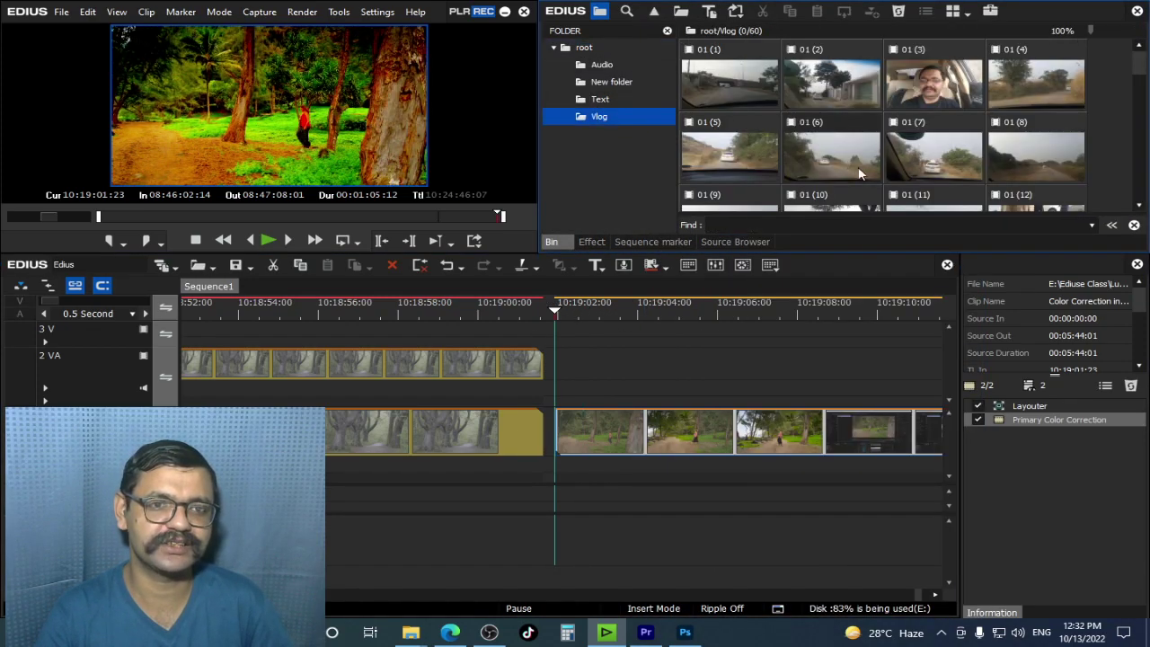
scroll(854, 160, up, 1)
drag(566, 299, 788, 334)
scroll(789, 336, down, 5)
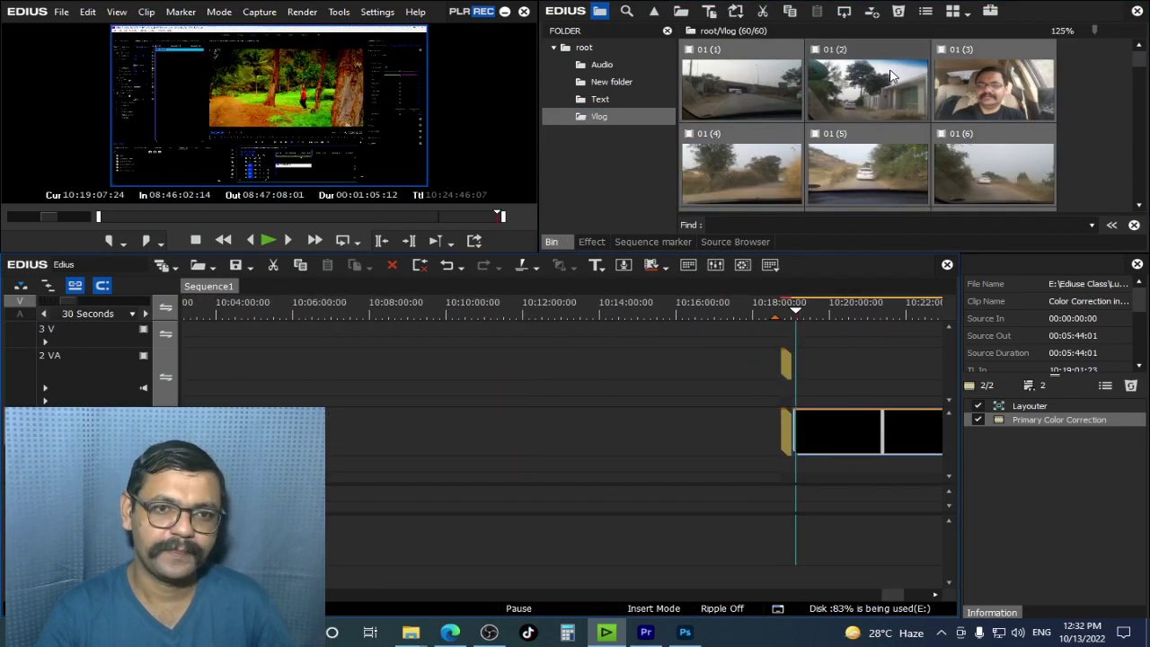
drag(746, 94, 325, 432)
drag(540, 306, 518, 347)
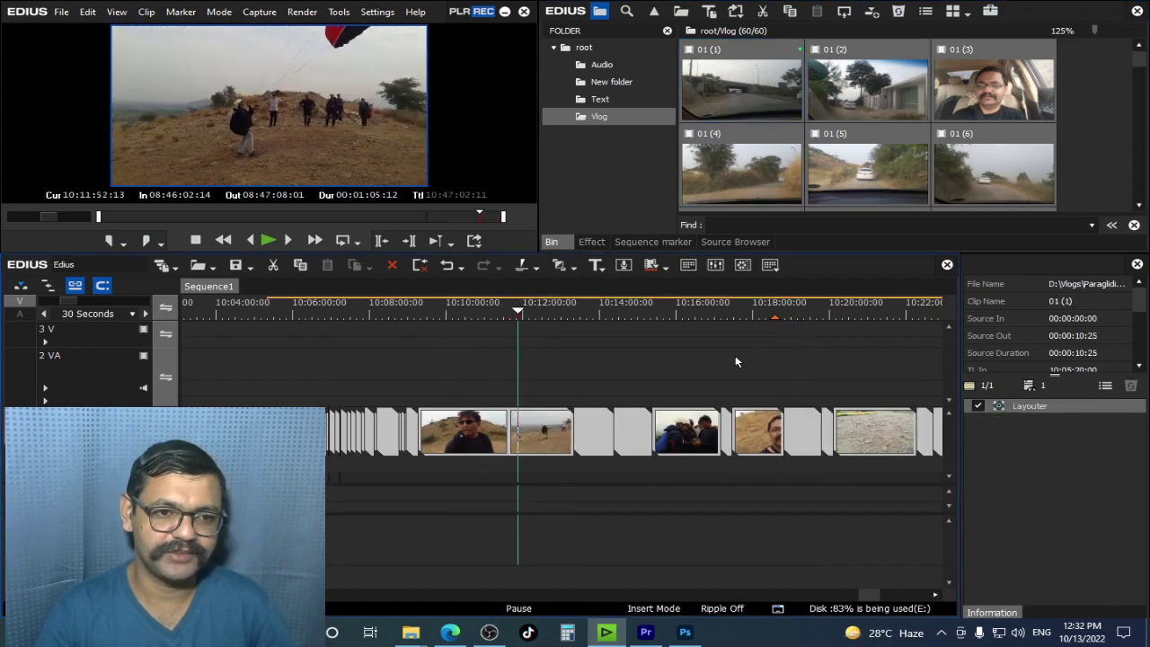
Step: Copy the Primary Color Correction from the tutorial clip at the end of the timeline onto Vlog clip 01 (28)
click(504, 440)
click(592, 241)
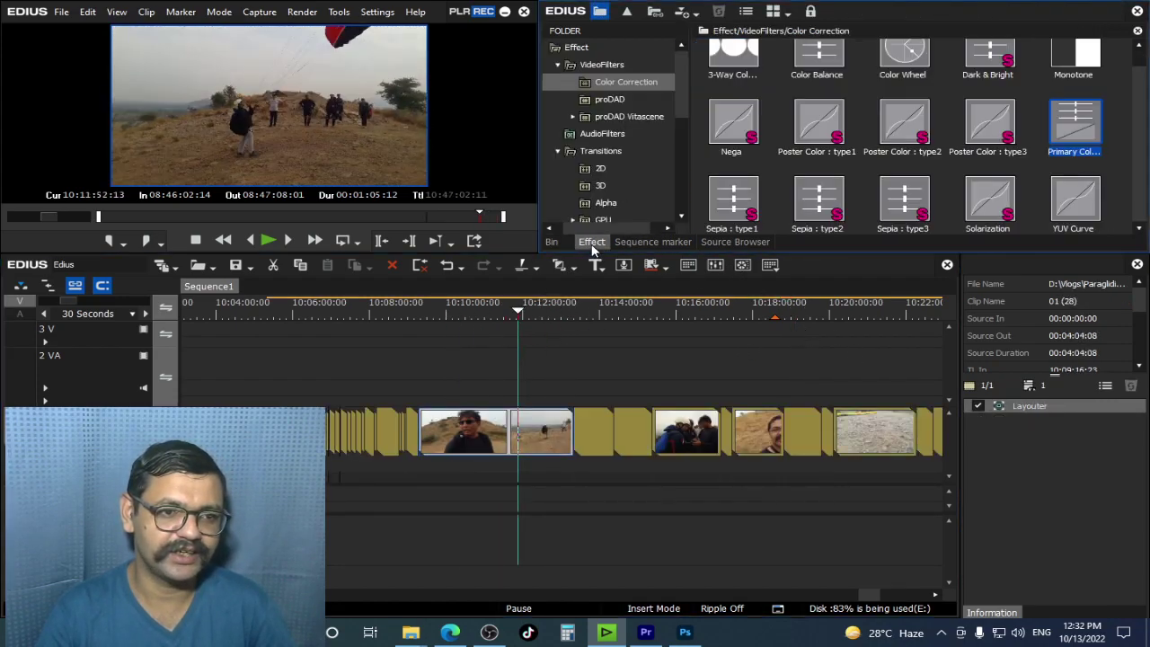
scroll(629, 417, down, 5)
scroll(629, 417, up, 3)
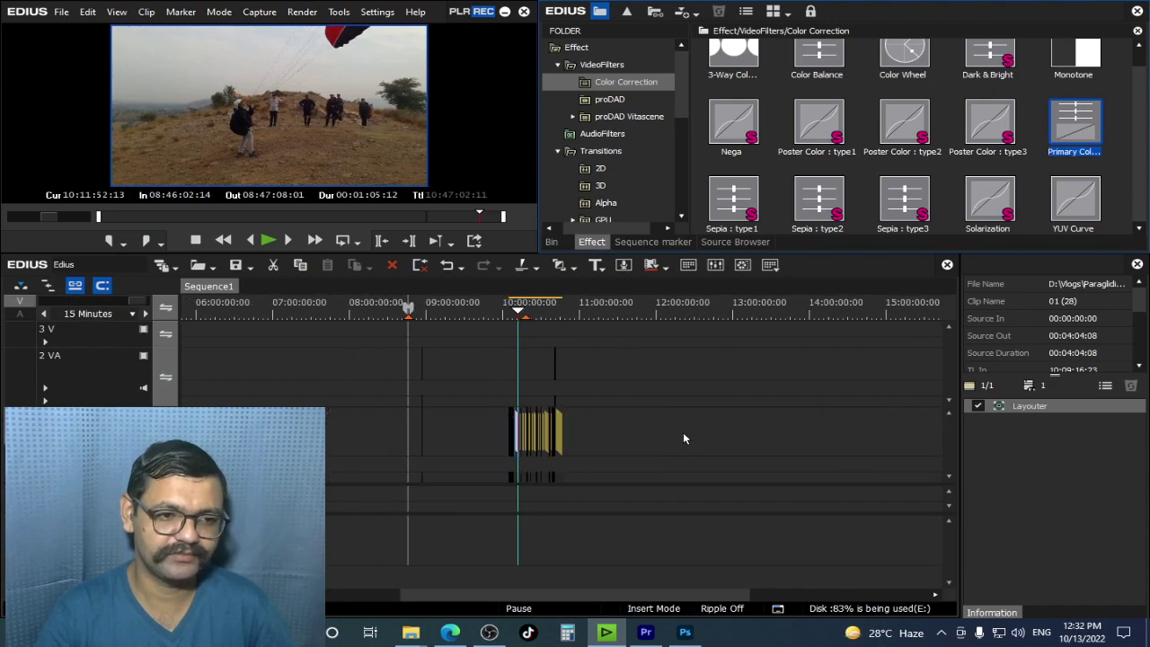
click(842, 431)
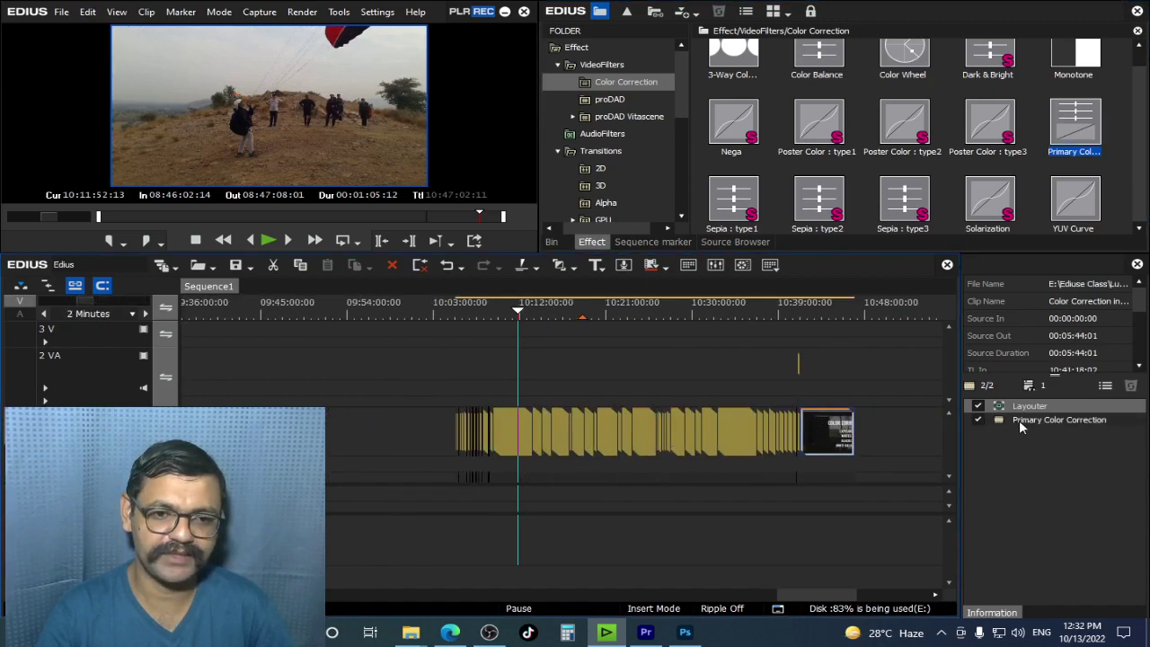
drag(519, 440, 519, 441)
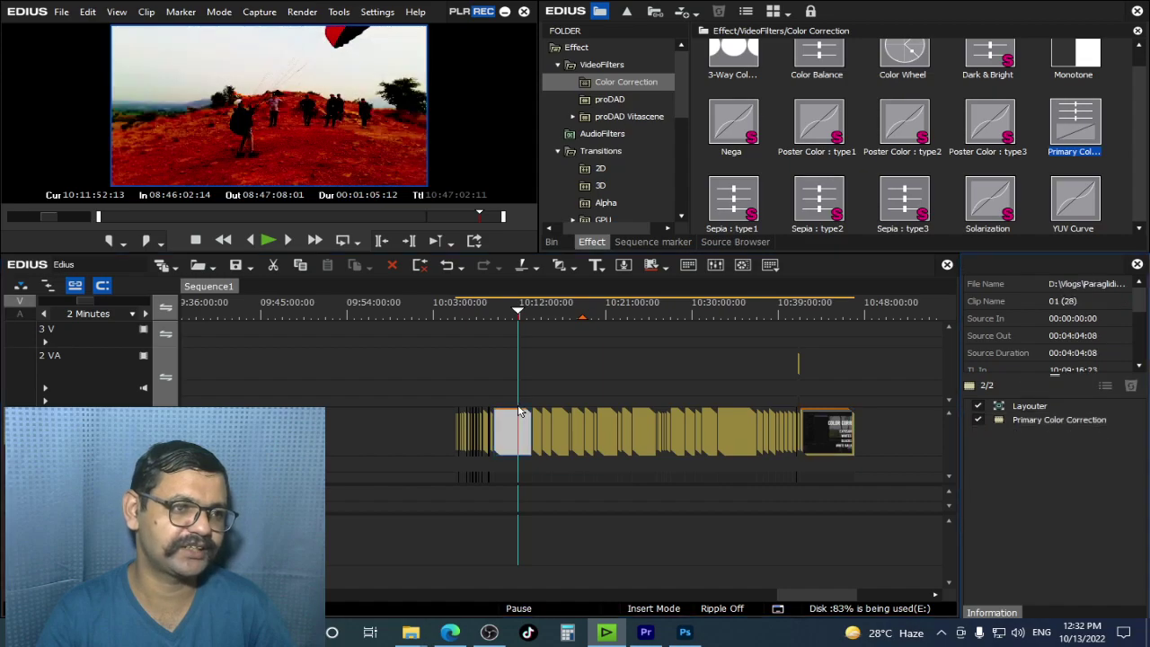
Step: Scrub to Vlog clip 01 (36) and copy the same Primary Color Correction onto it
scroll(516, 377, up, 2)
drag(474, 311, 860, 373)
drag(1057, 420, 889, 431)
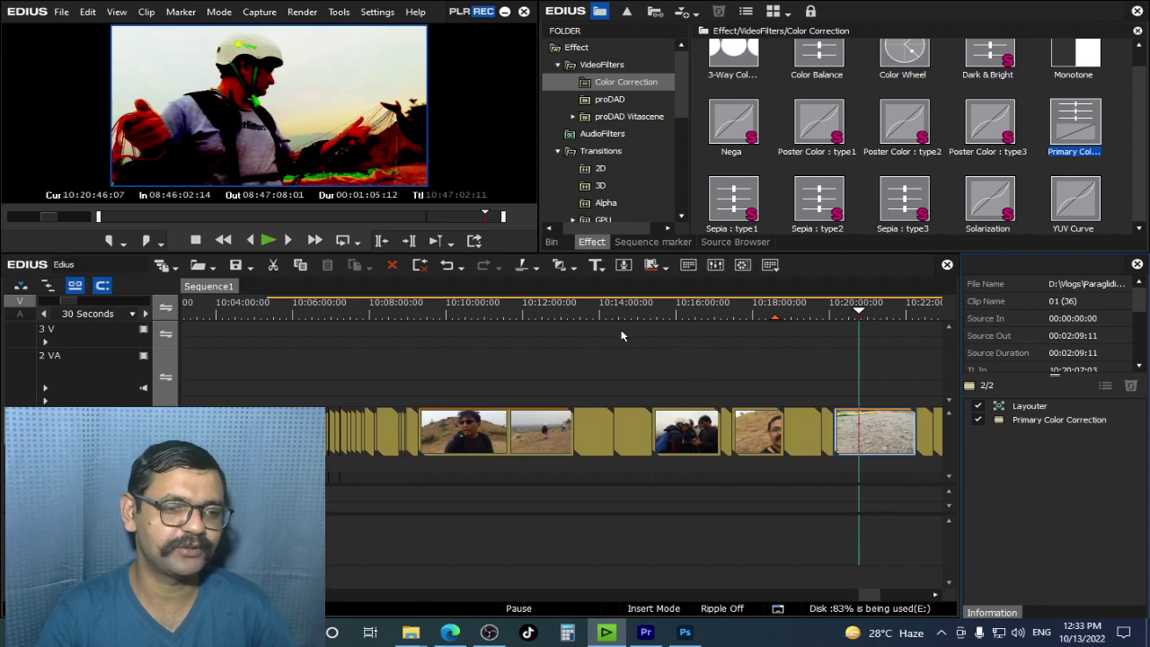
Step: Remove the Primary Color Correction from Vlog clip 01 (28) and scrub through the ungraded Vlog clips on track 1 VA
click(452, 315)
drag(454, 314, 302, 405)
click(488, 432)
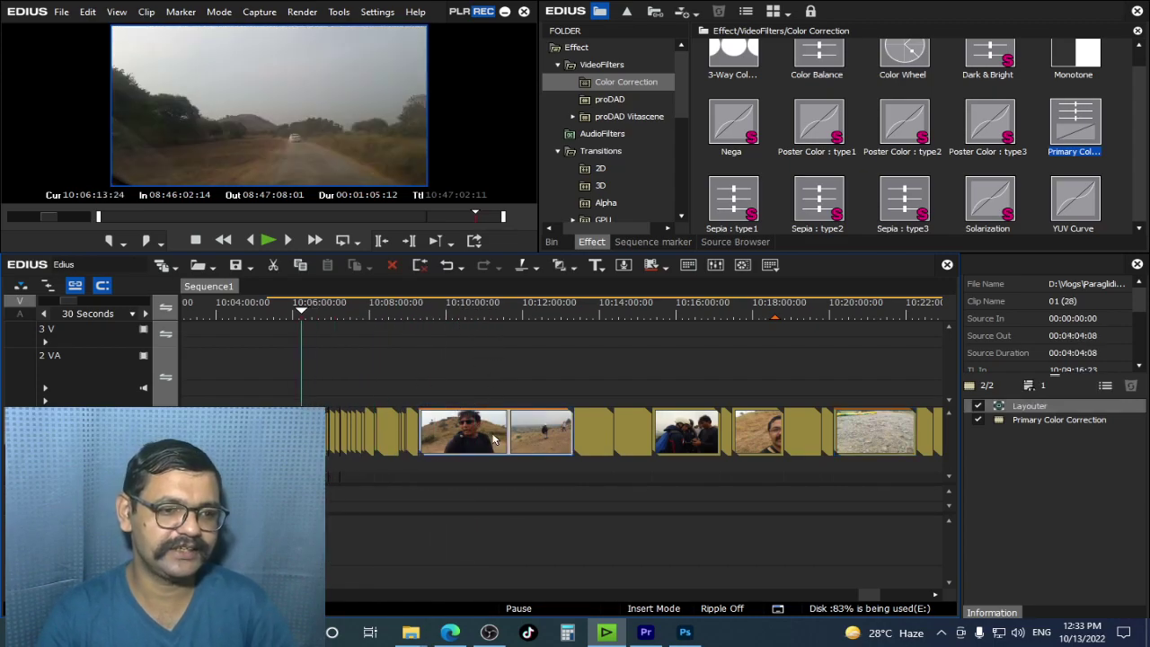
click(1058, 420)
key(Delete)
drag(443, 305, 677, 351)
drag(719, 318, 757, 318)
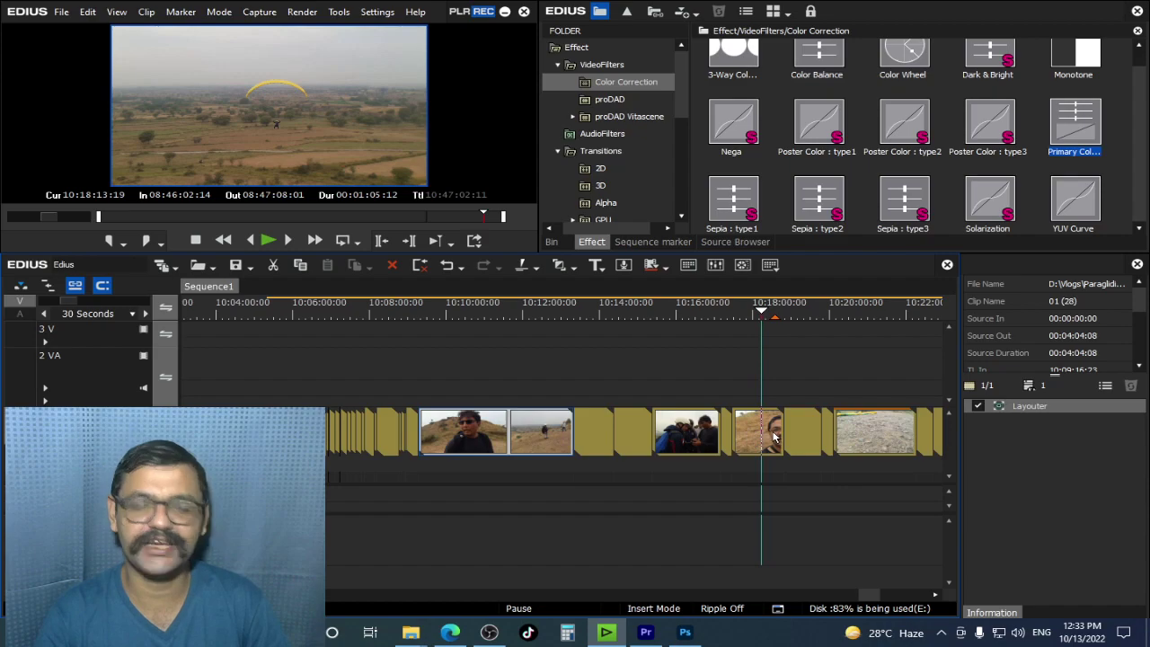